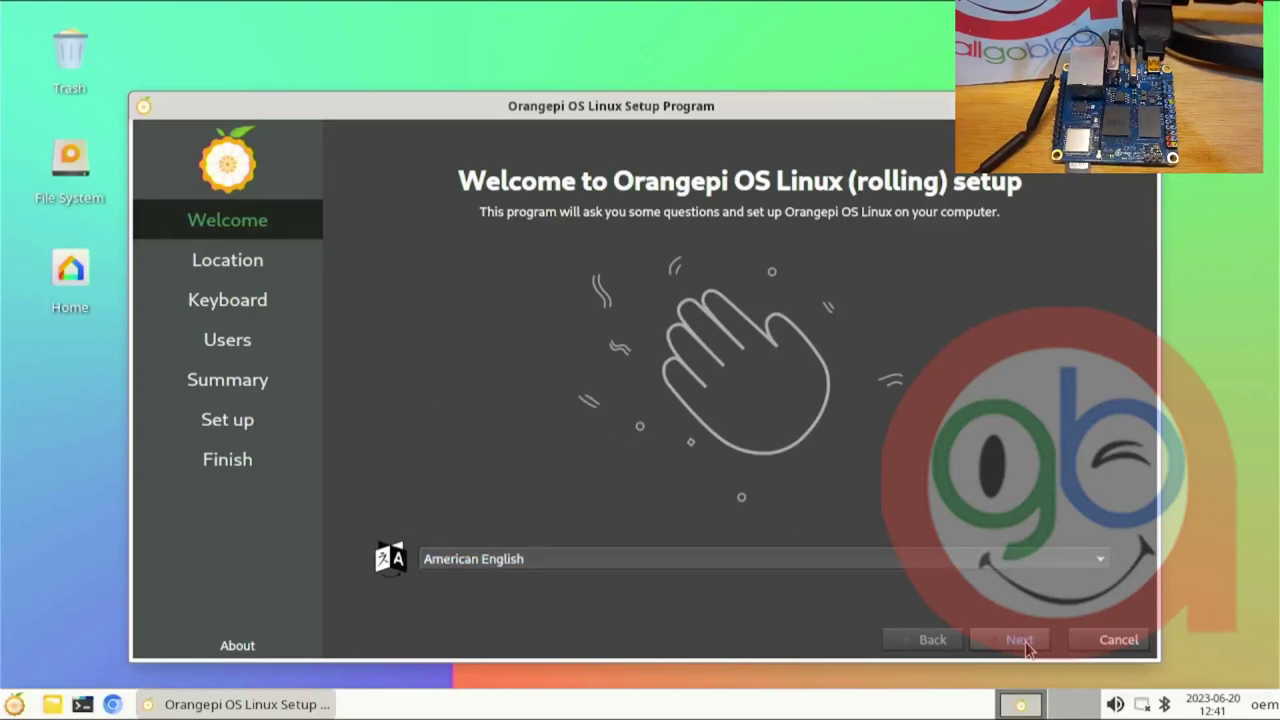
Step: Keep American English, set the location to Jakarta in Asia, and accept the English (US) default keyboard layout
click(1026, 647)
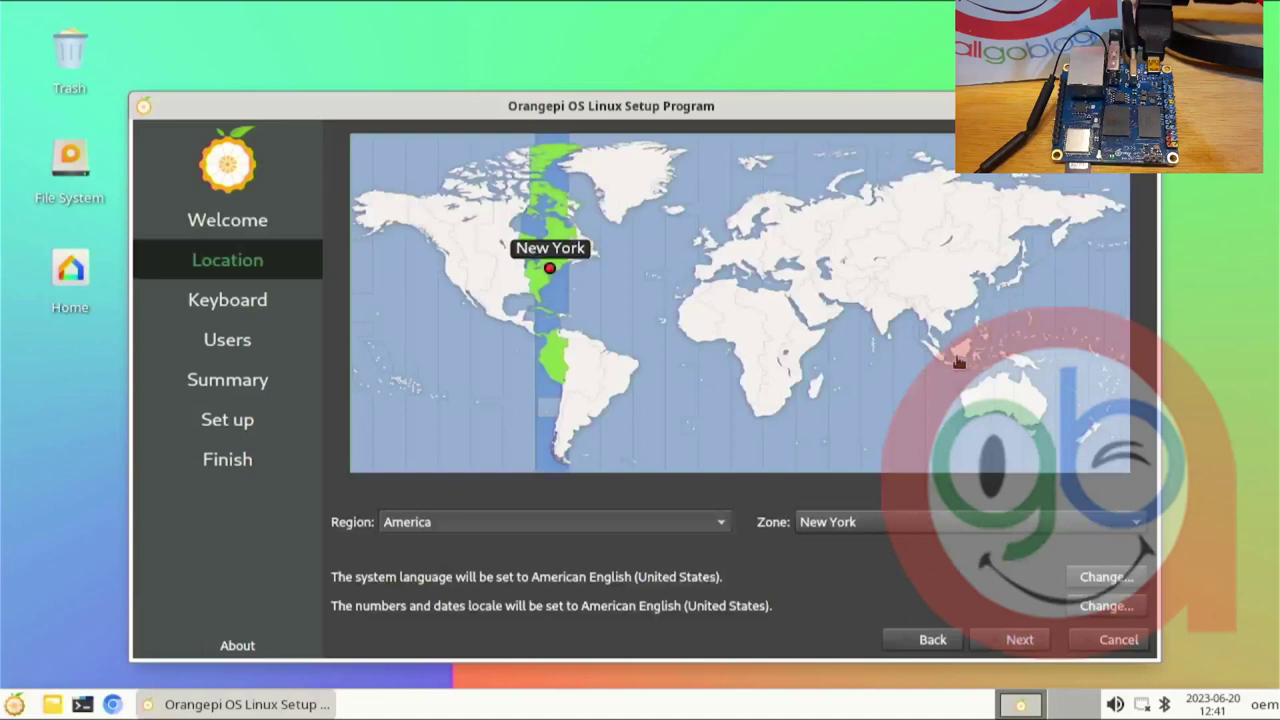
click(958, 362)
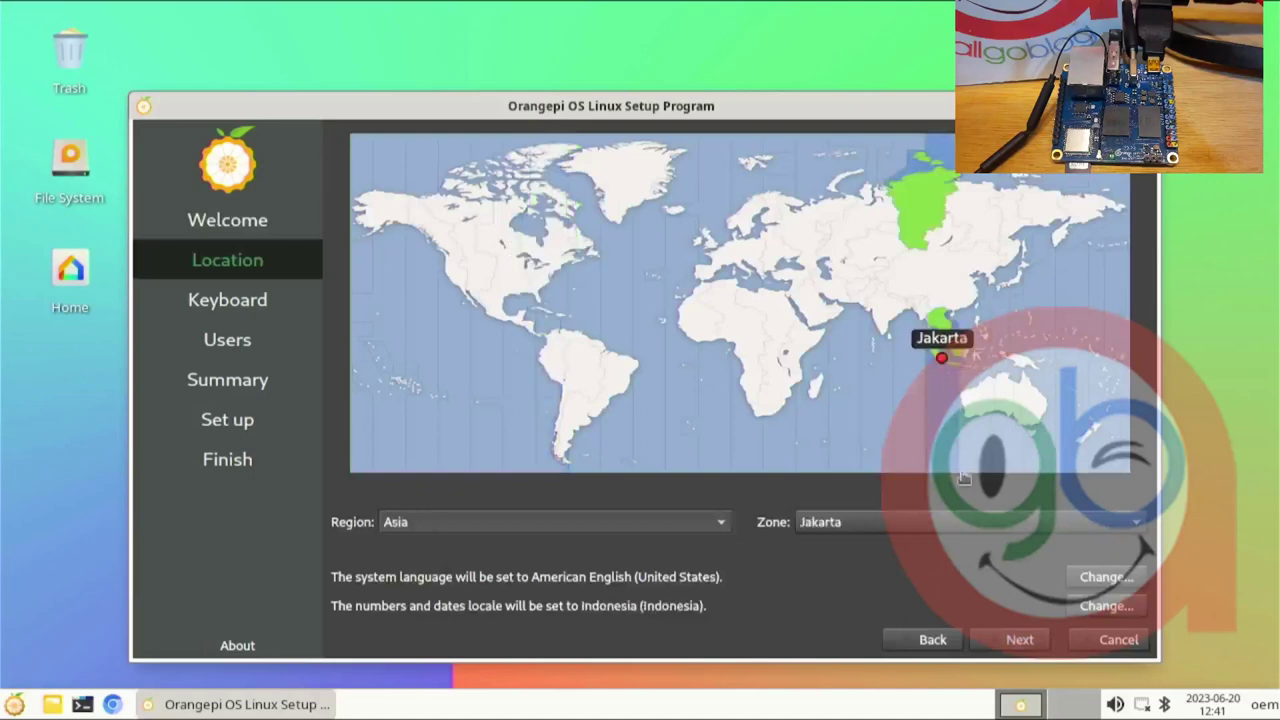
click(1018, 640)
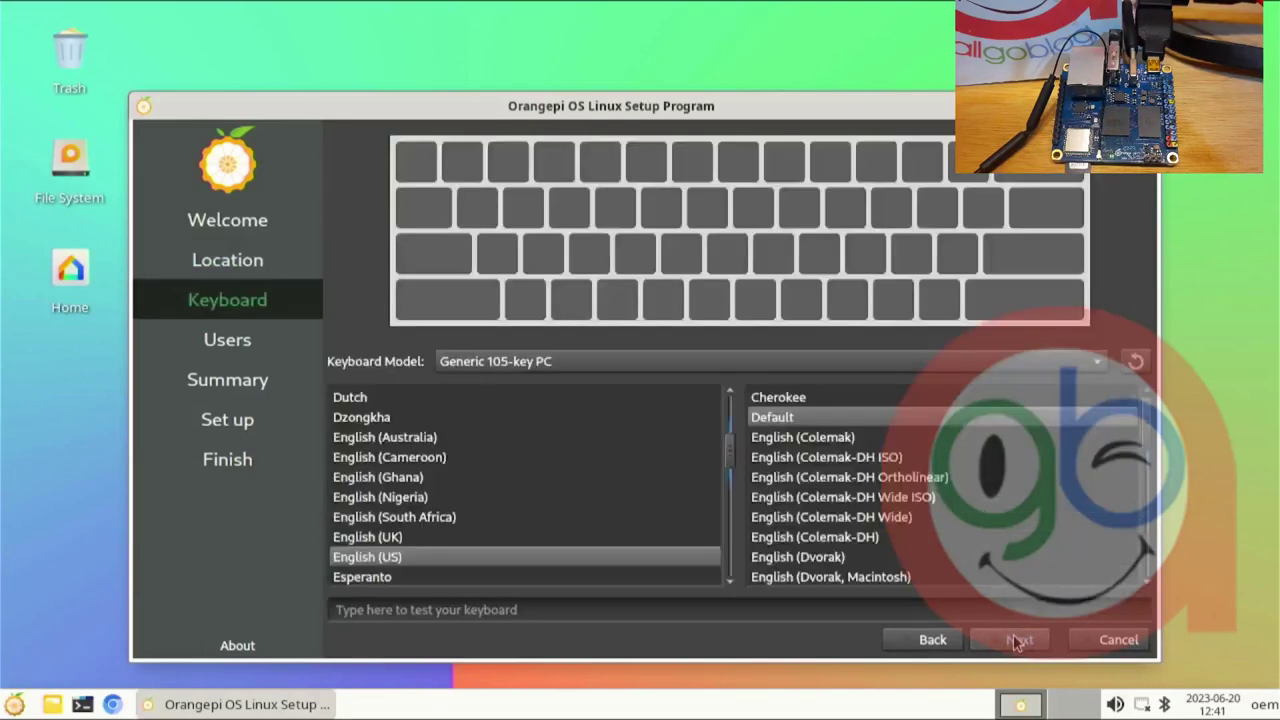
click(1018, 640)
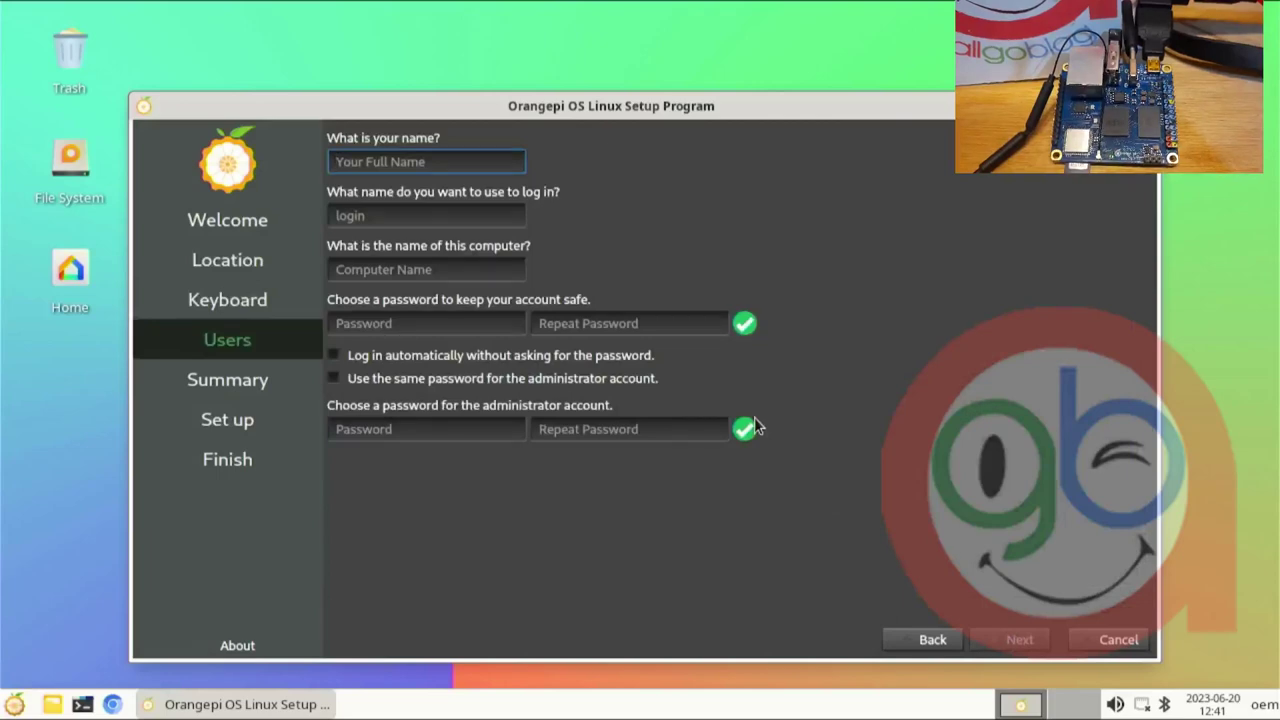
Step: Enter AllGoBlog as the user's name, keeping the login and computer names generated from it
text(Allg)
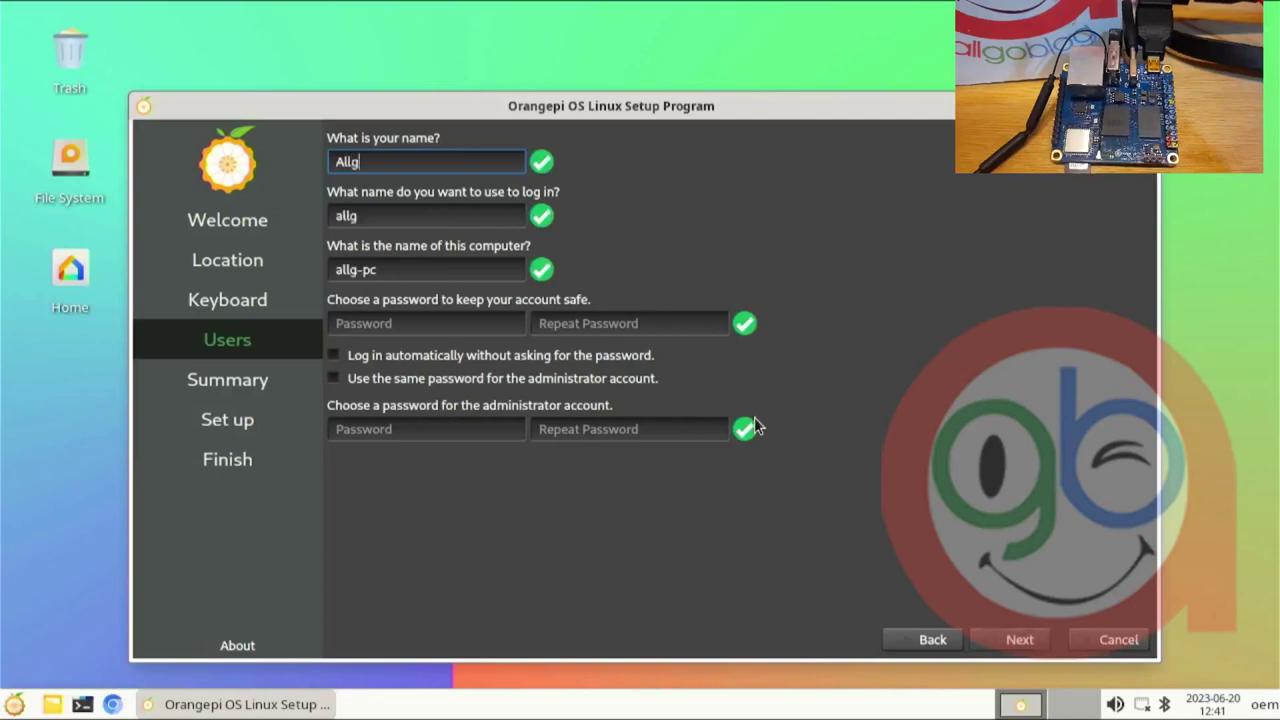
key(BackSpace)
text(GoBlog)
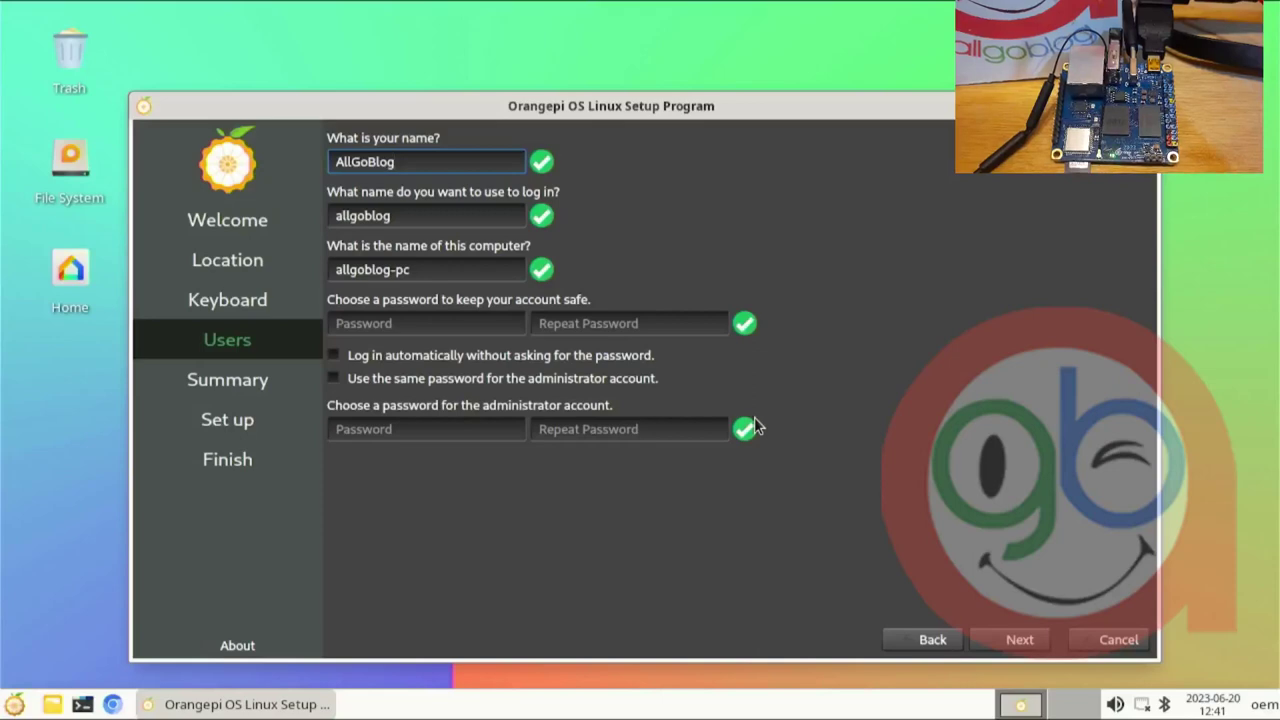
key(Tab)
key(Tab)
key(Tab)
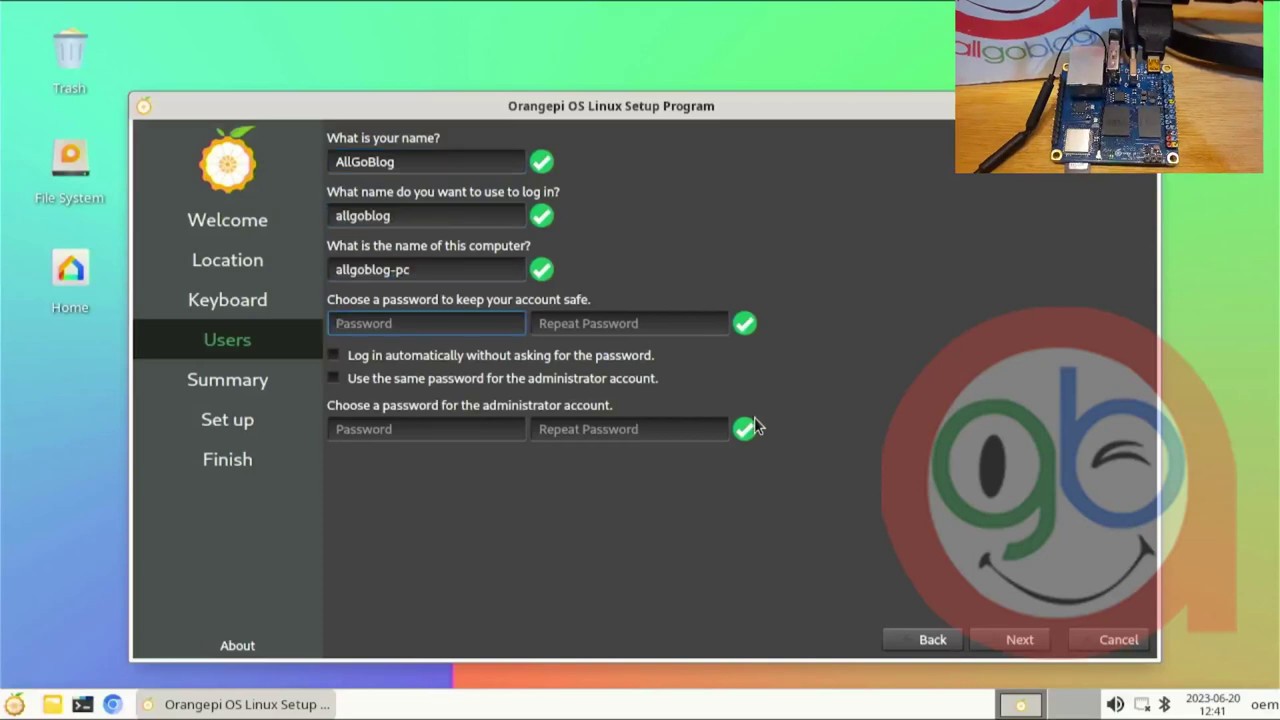
Step: Enter the account password and repeat it in the confirmation field
text(•••)
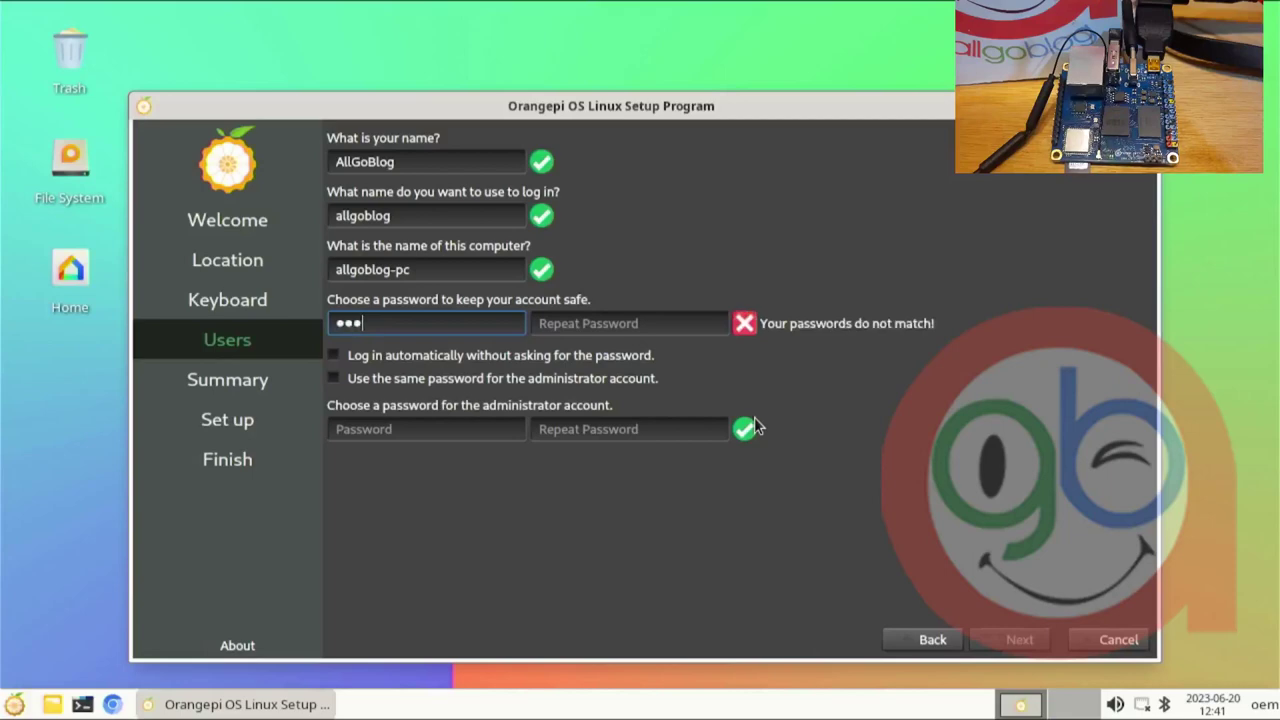
text(••••••)
key(Tab)
text(•••••)
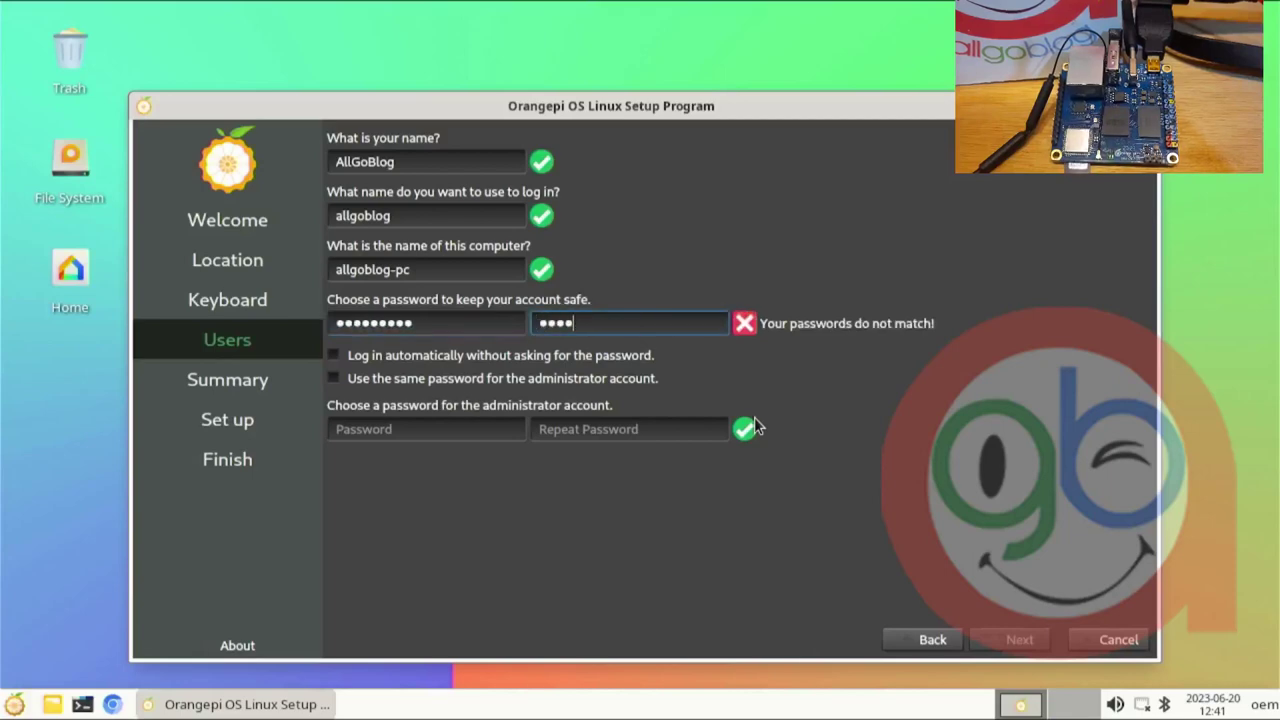
text(••••)
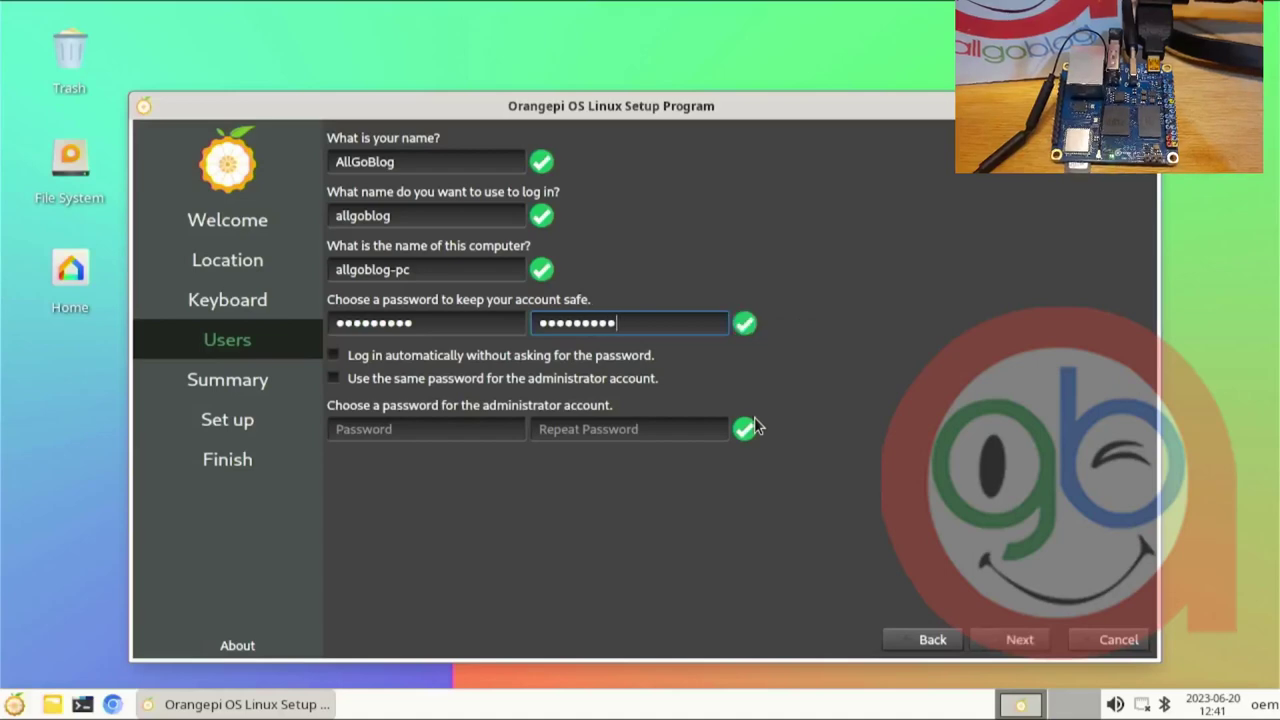
Step: Enable automatic login and the same password for the administrator account, then complete the setup with a restart
click(645, 356)
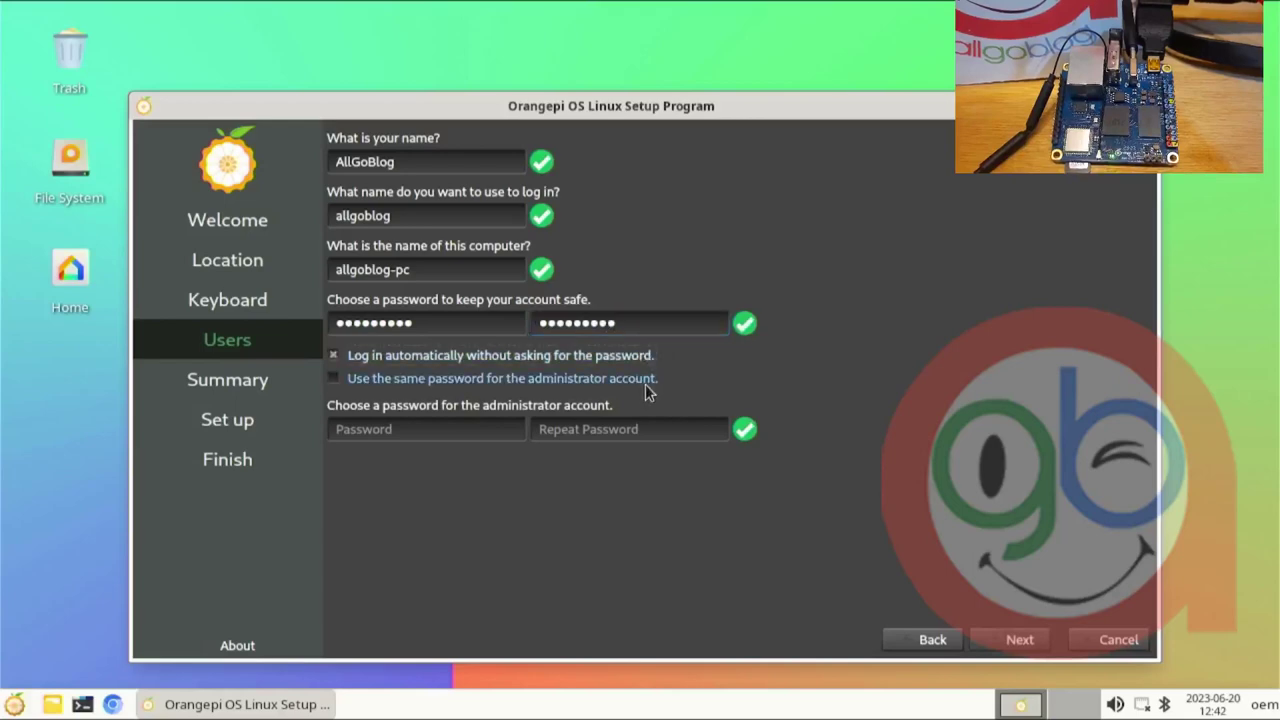
click(645, 383)
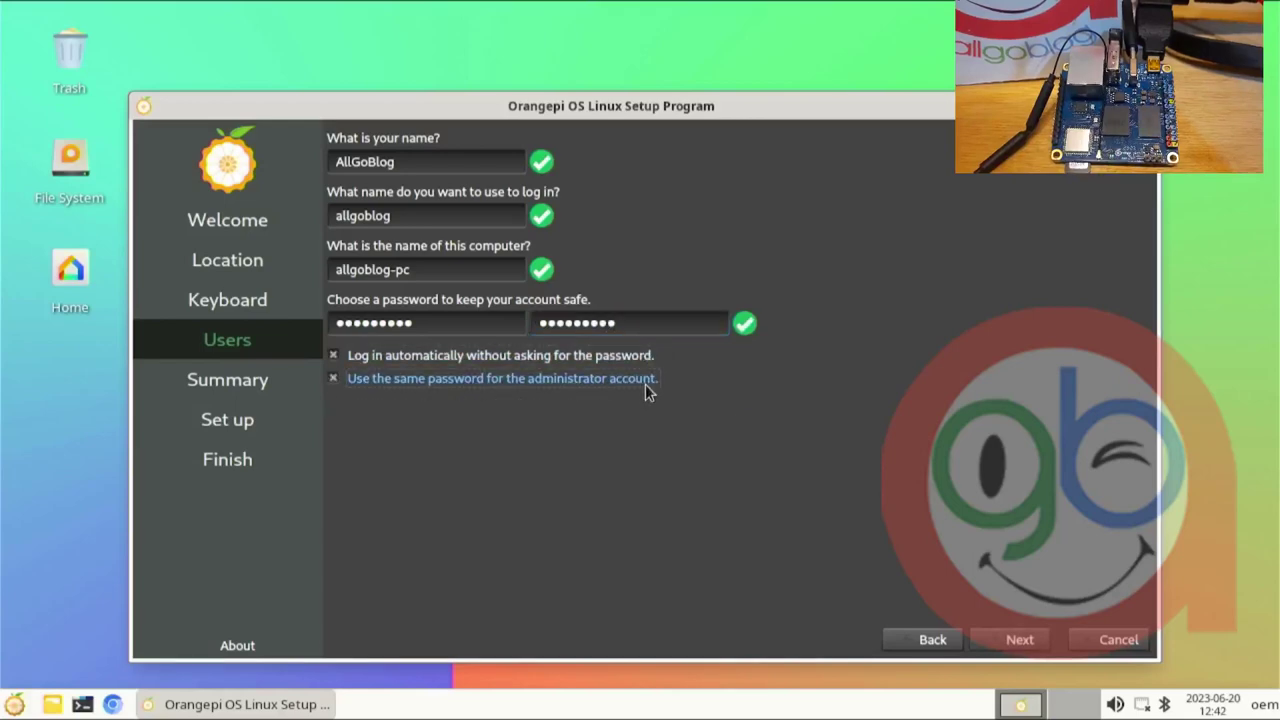
click(1012, 640)
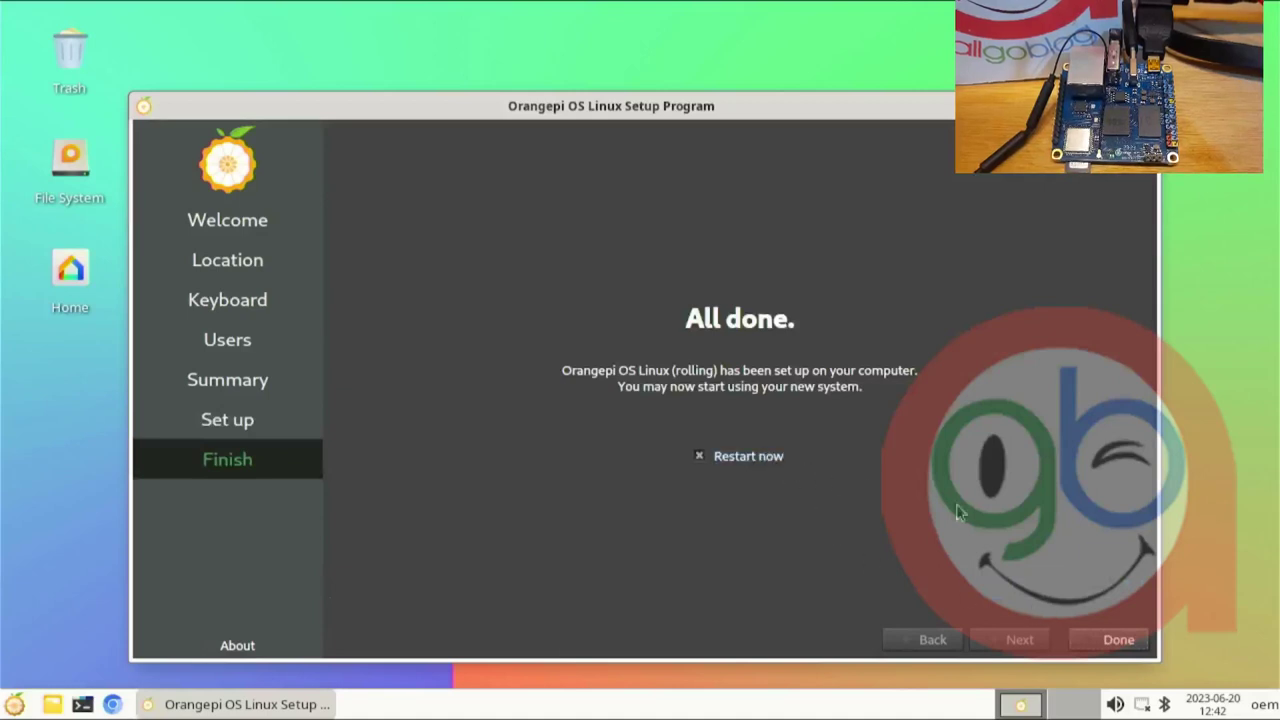
click(1117, 652)
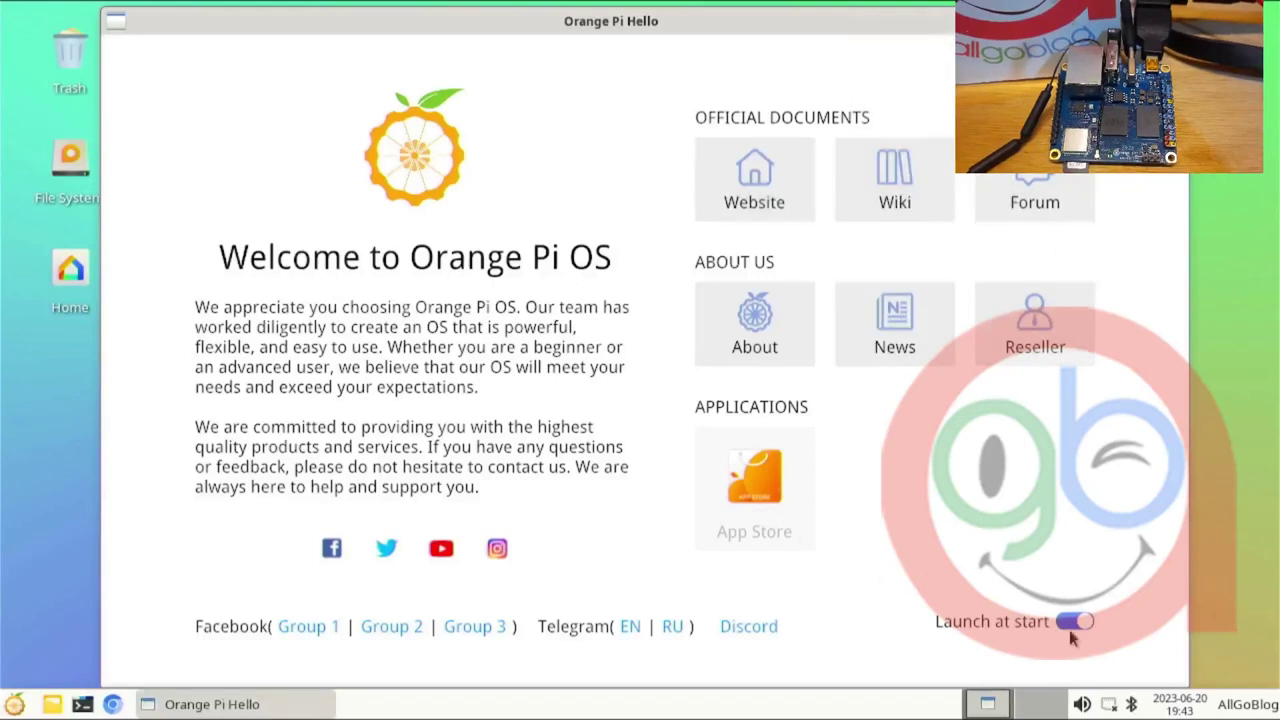
Step: Turn off Launch at start for the Orange Pi Hello welcome window and close it
click(1079, 625)
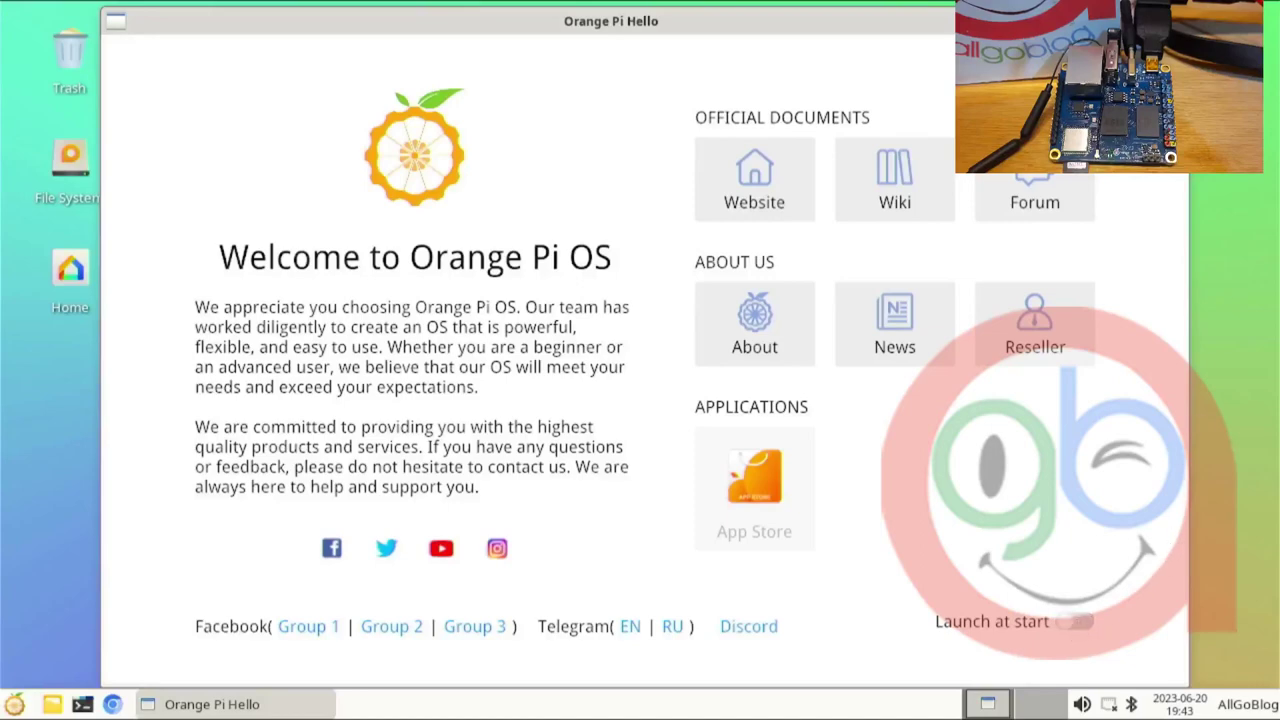
key(alt+F4)
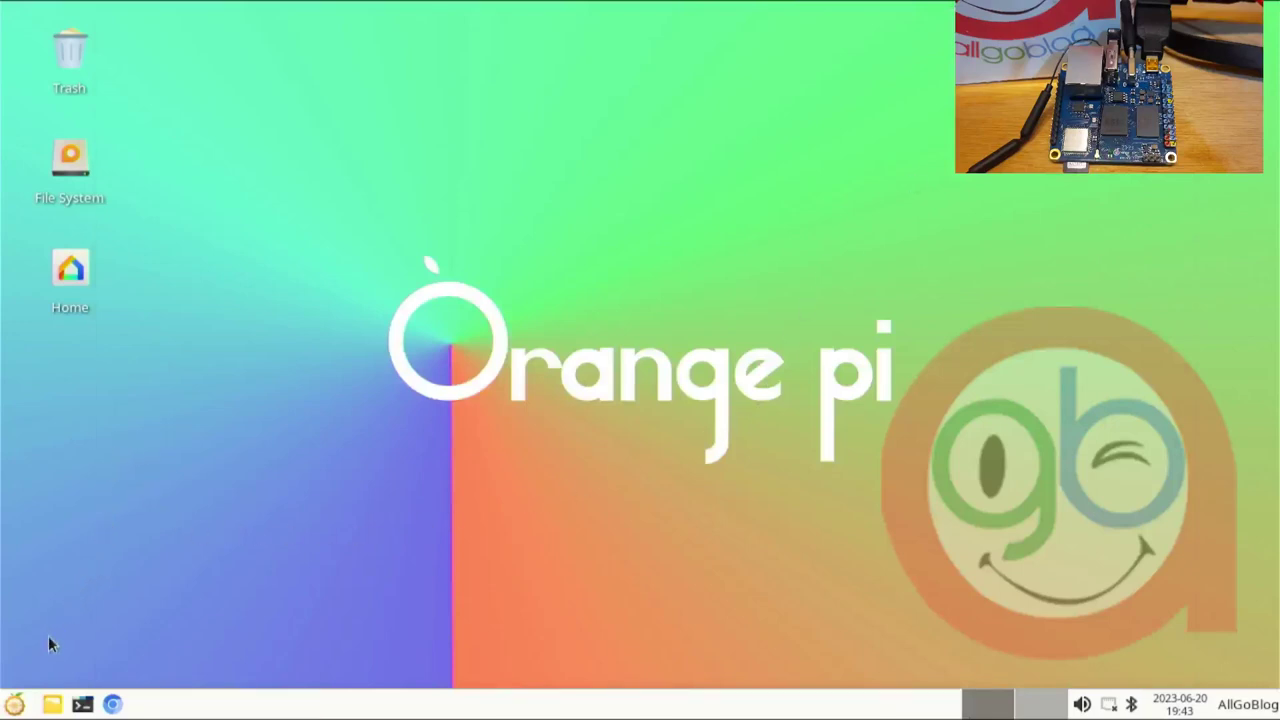
Step: Launch Htop and check its I/O view, then return to the Main process view
click(15, 705)
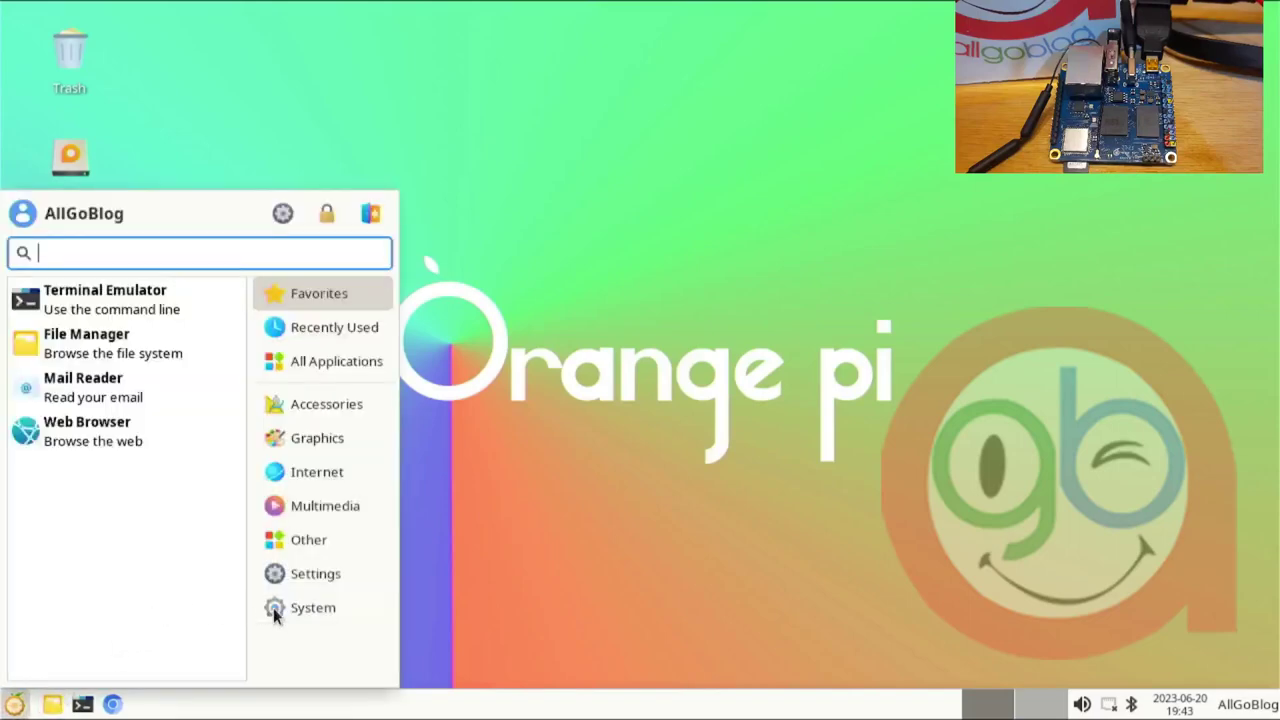
click(310, 610)
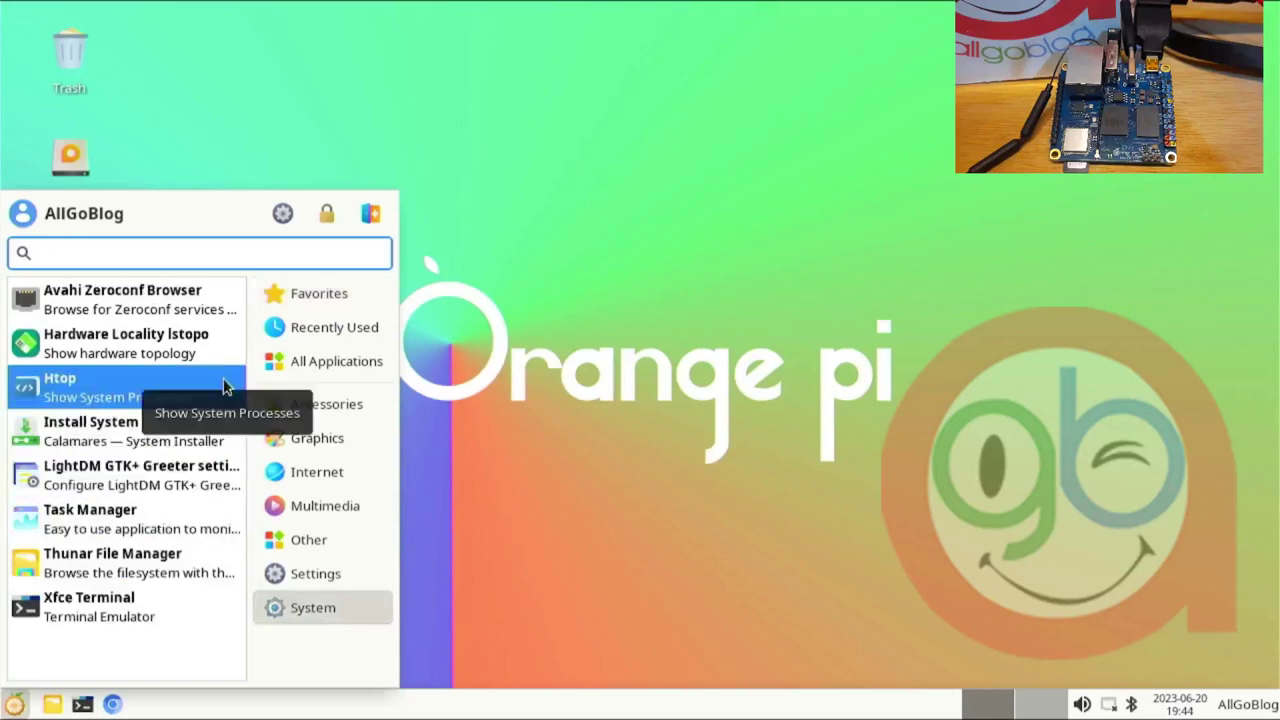
click(148, 386)
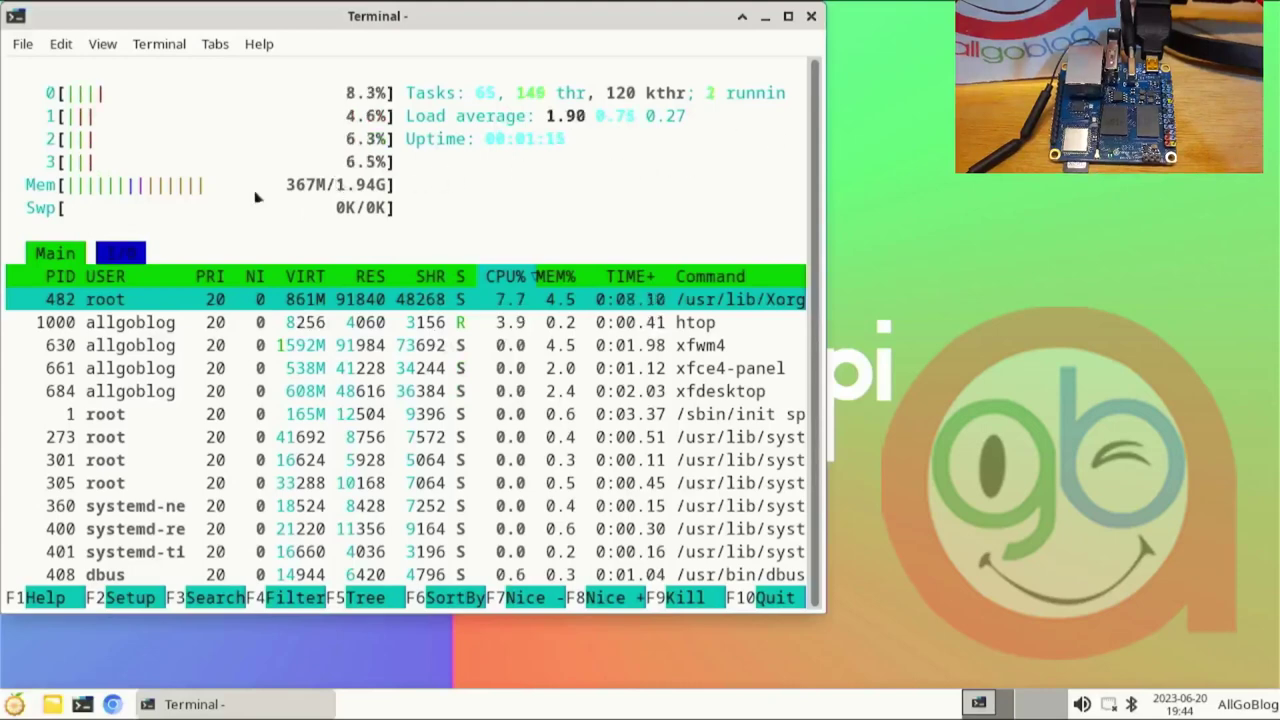
click(117, 254)
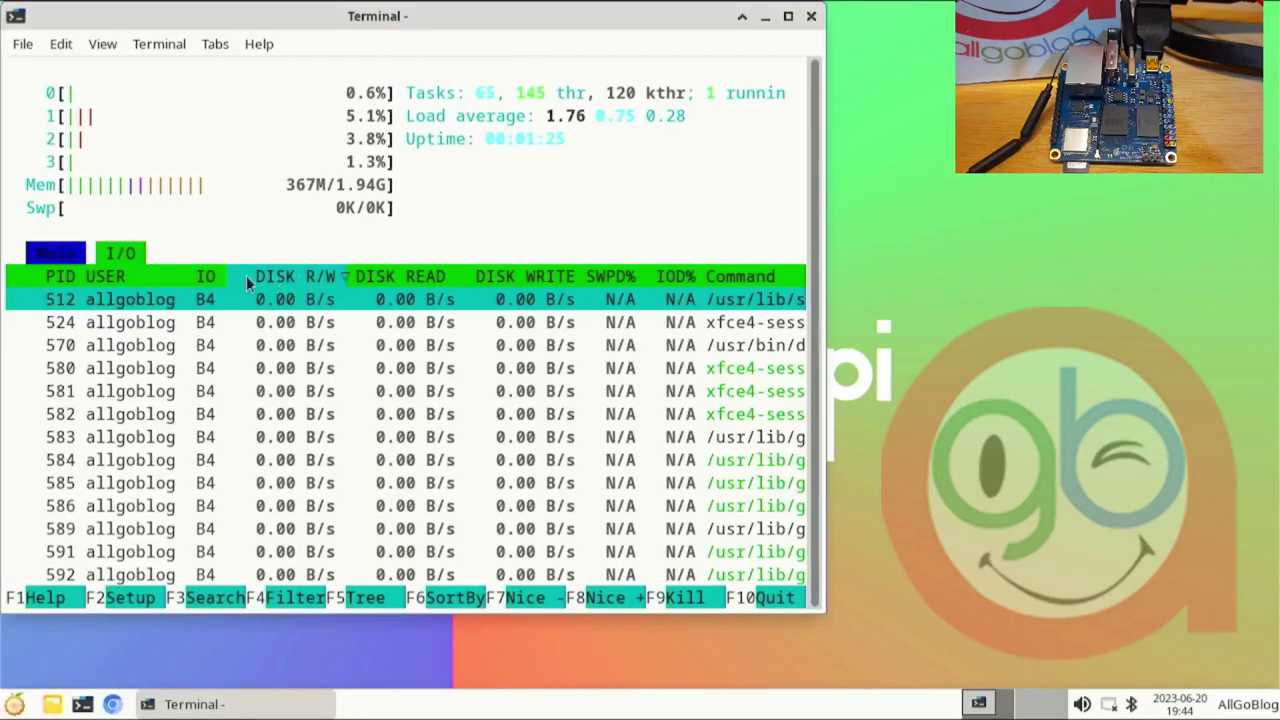
click(67, 256)
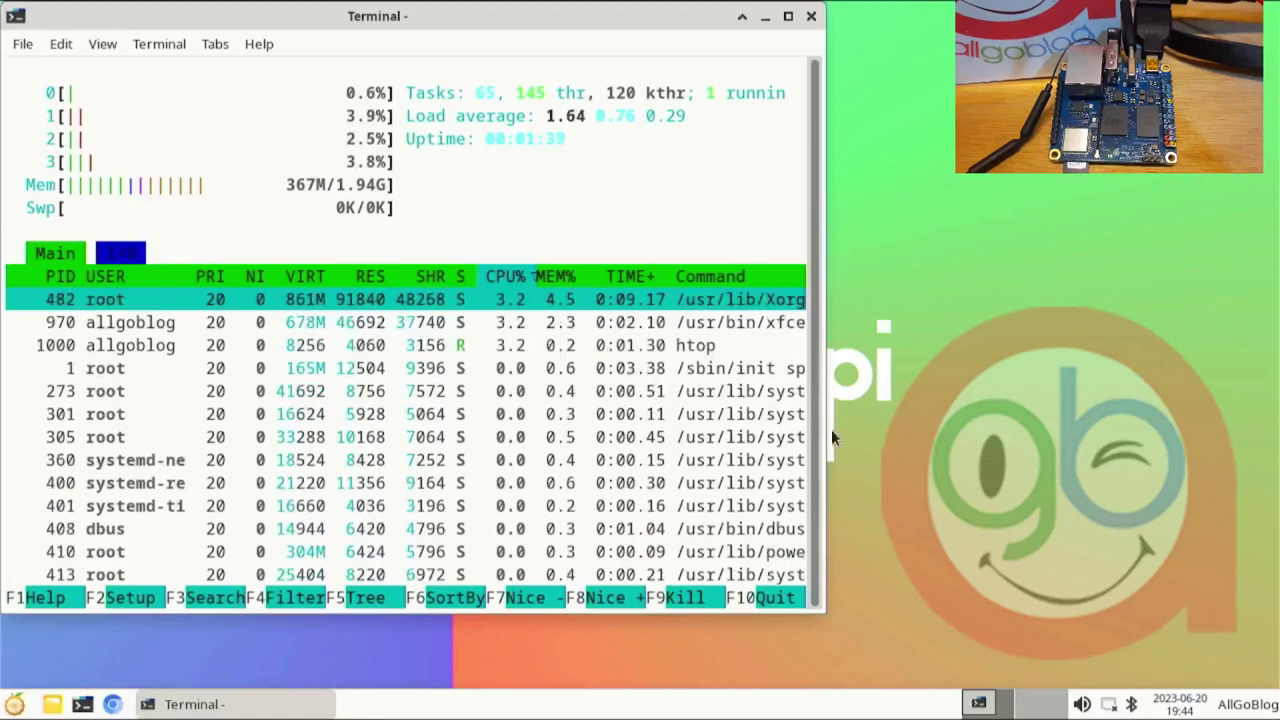
Step: Open the system Settings, look through all available categories, and close the window
click(14, 703)
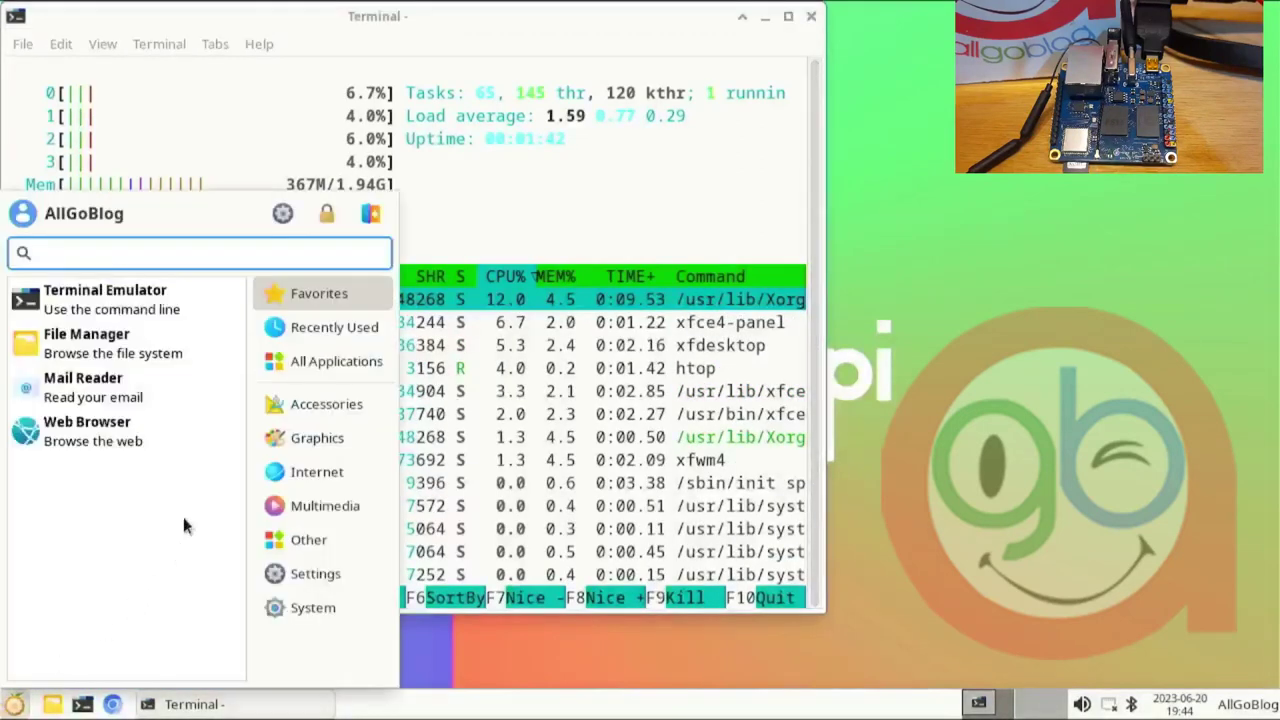
click(284, 214)
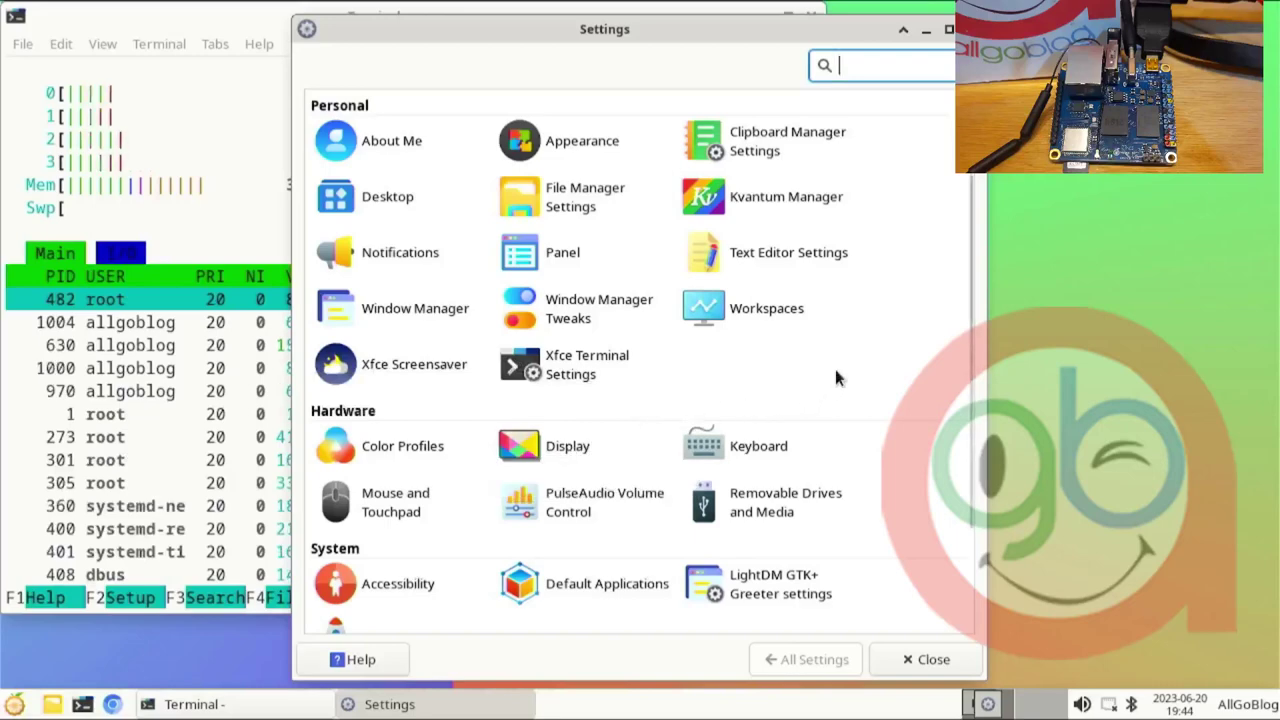
scroll(836, 371, down, 1)
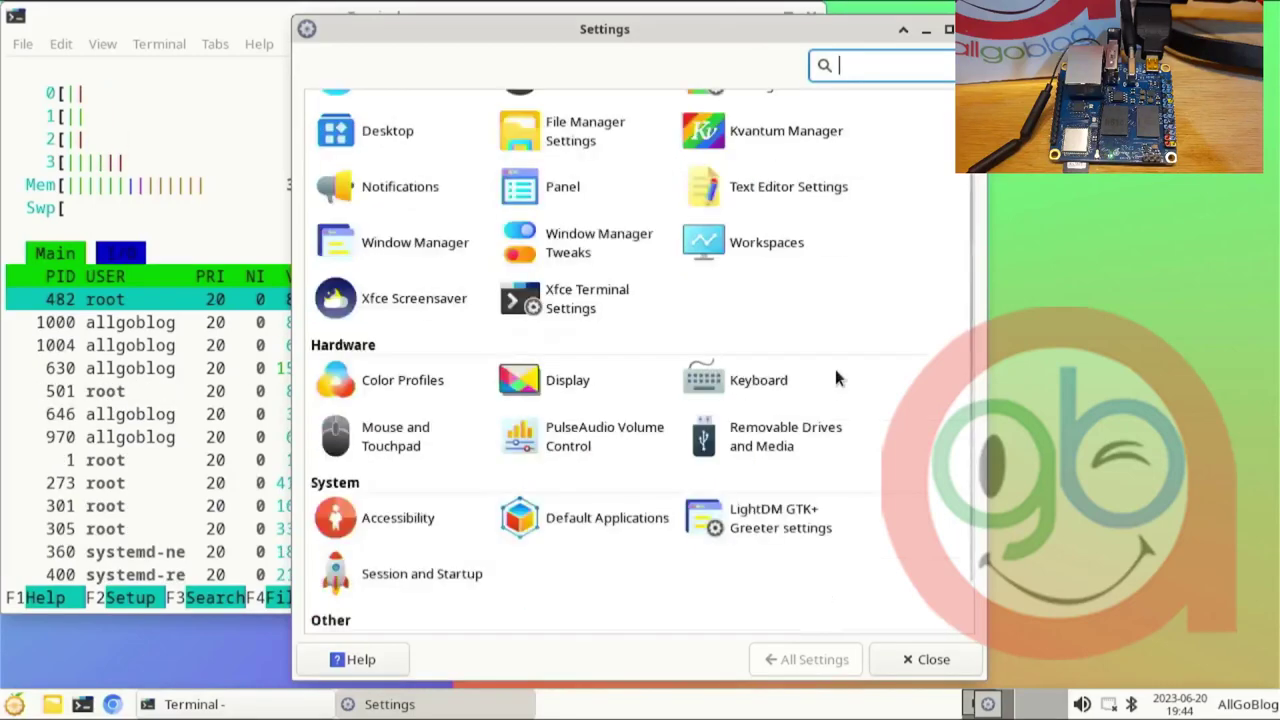
scroll(837, 374, down, 1)
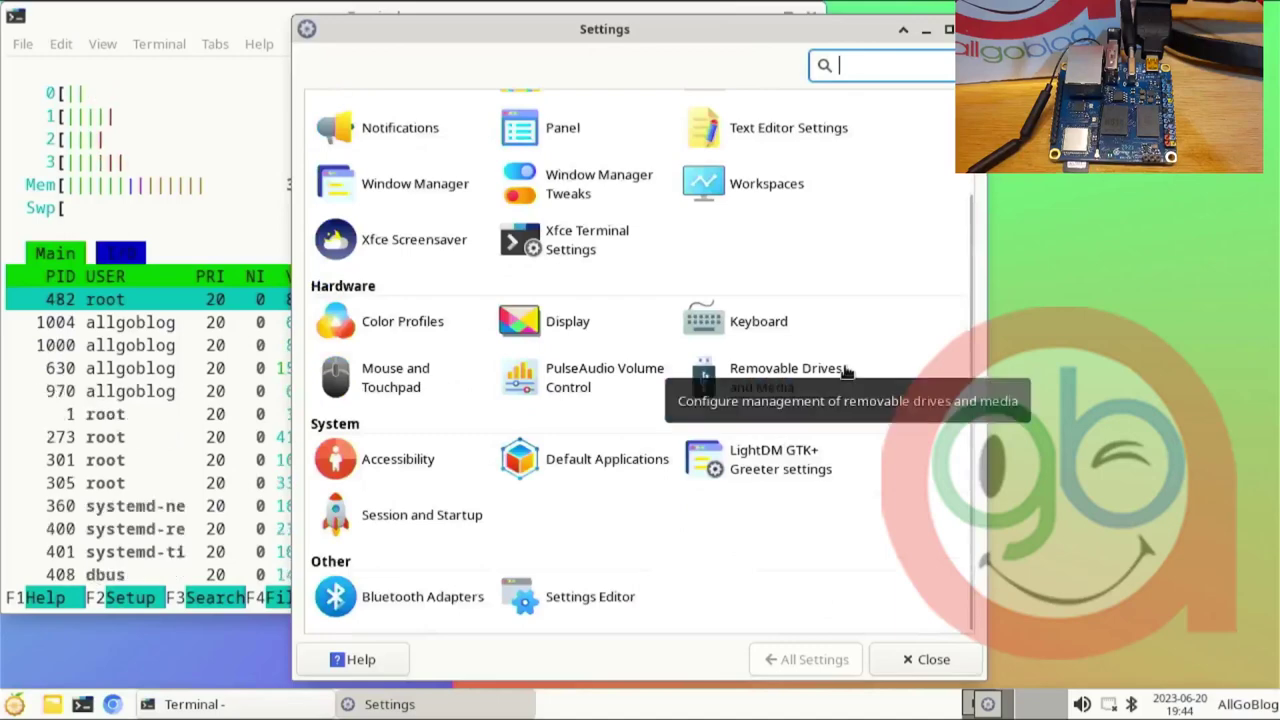
scroll(857, 357, up, 2)
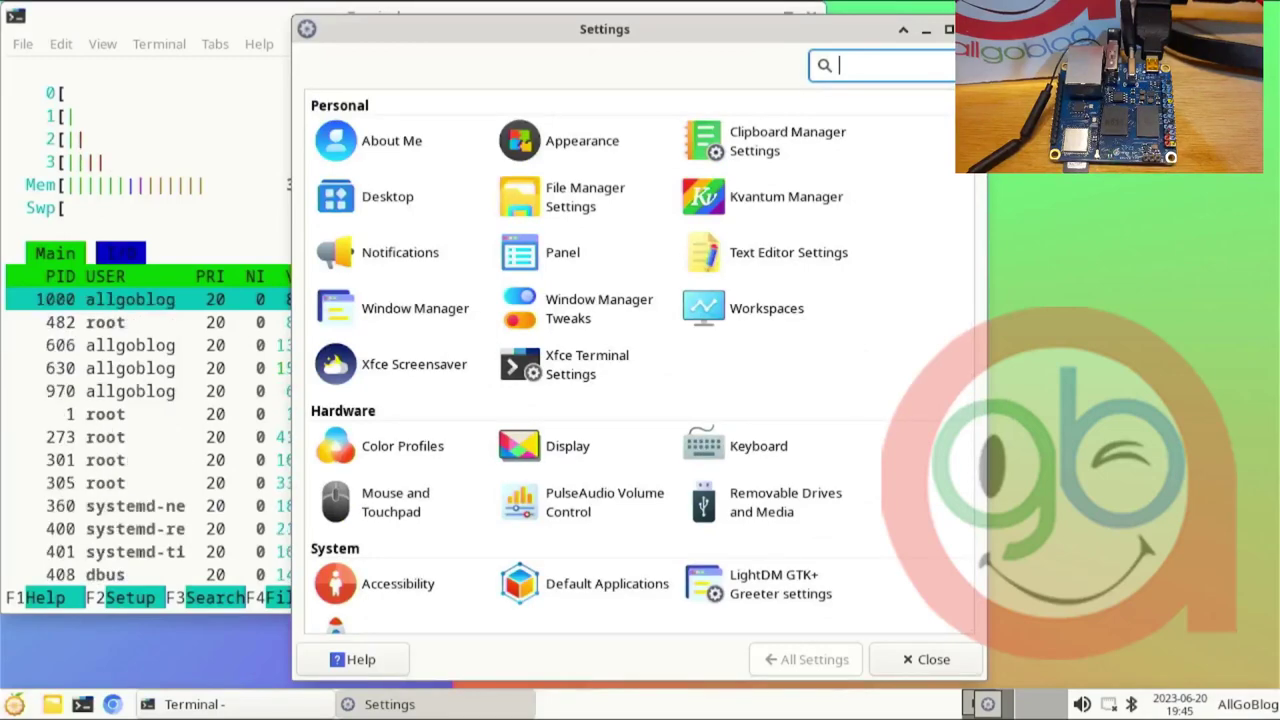
key(Escape)
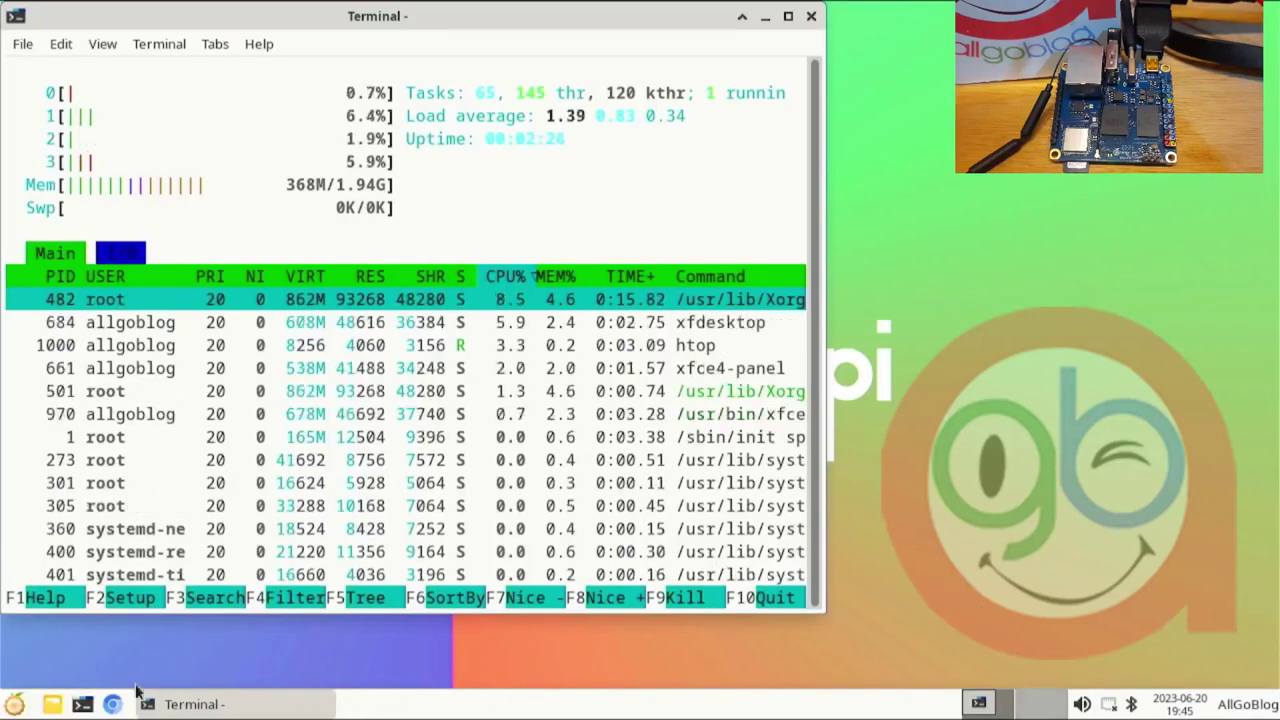
Step: Launch Hardware Locality lstopo, move its window higher on the desktop, and enlarge it to examine the hardware topology
click(27, 705)
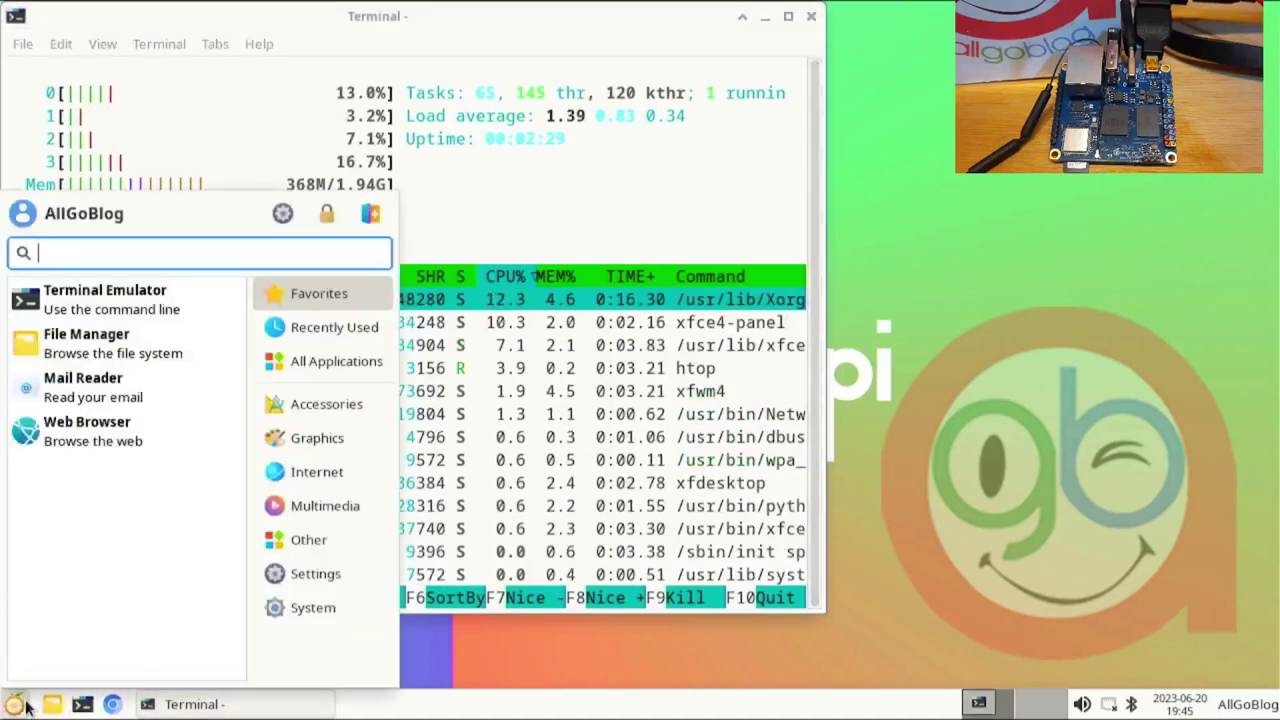
click(286, 612)
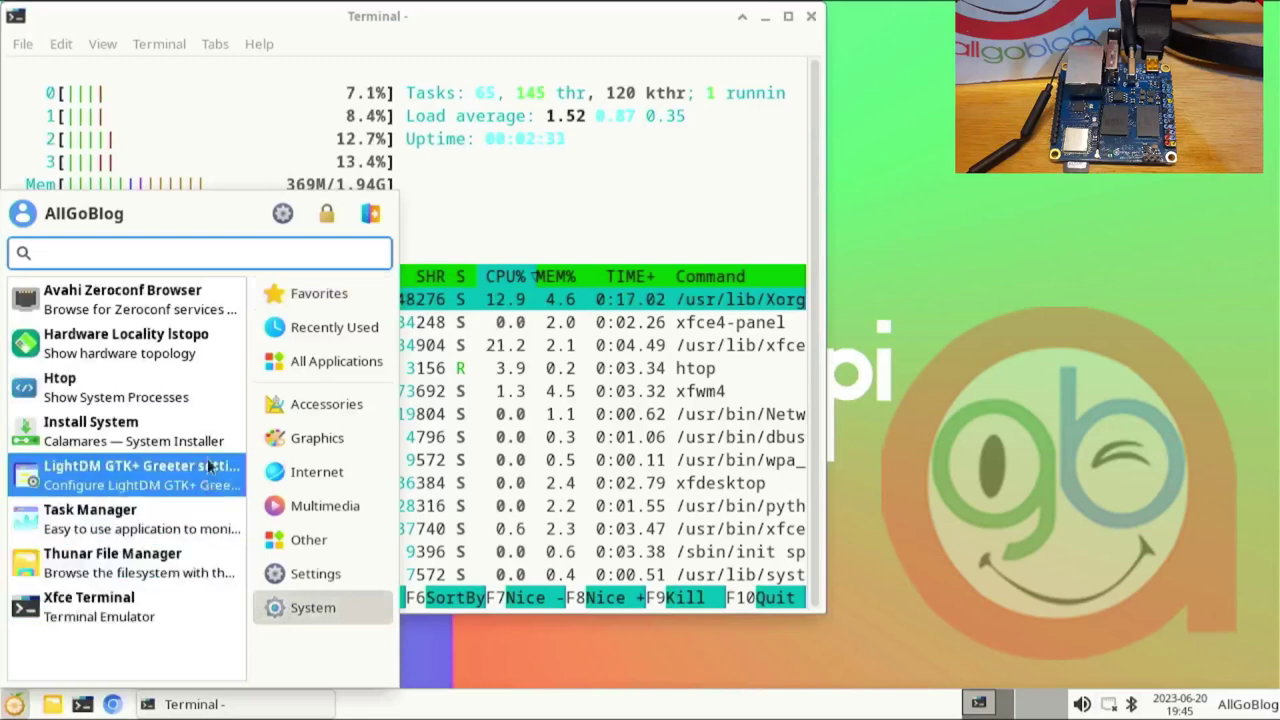
click(208, 348)
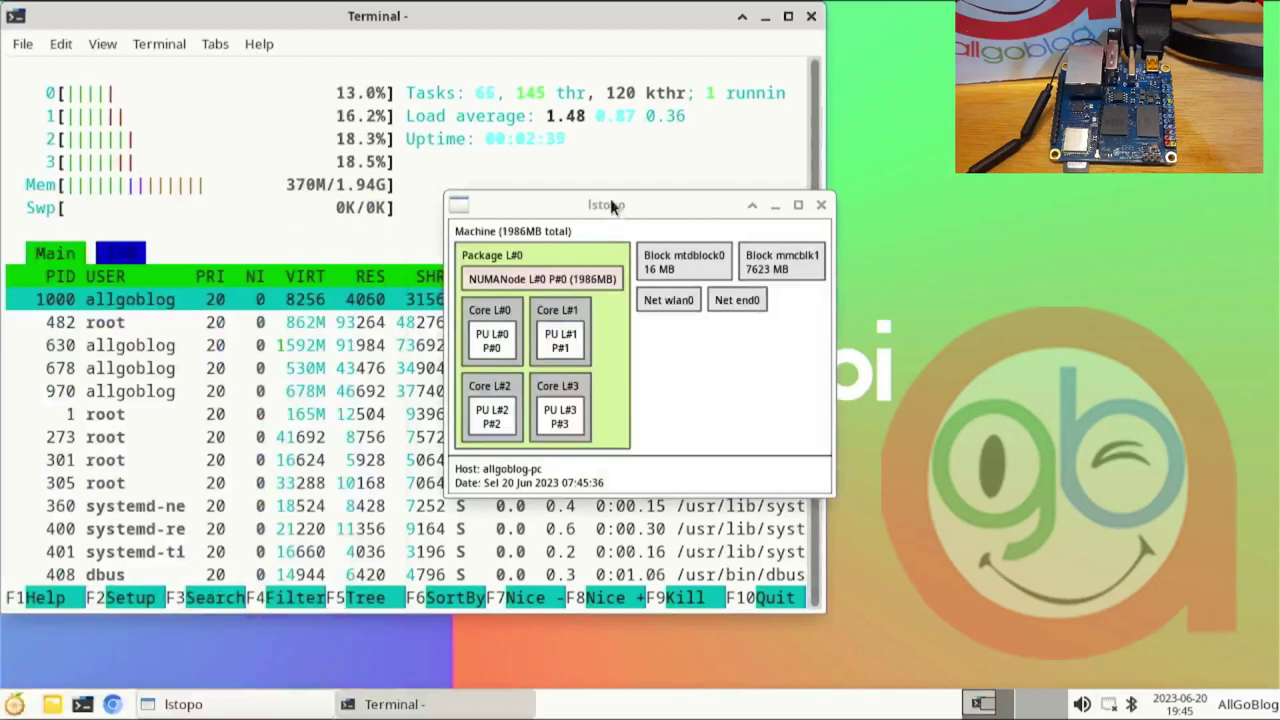
drag(608, 195, 604, 115)
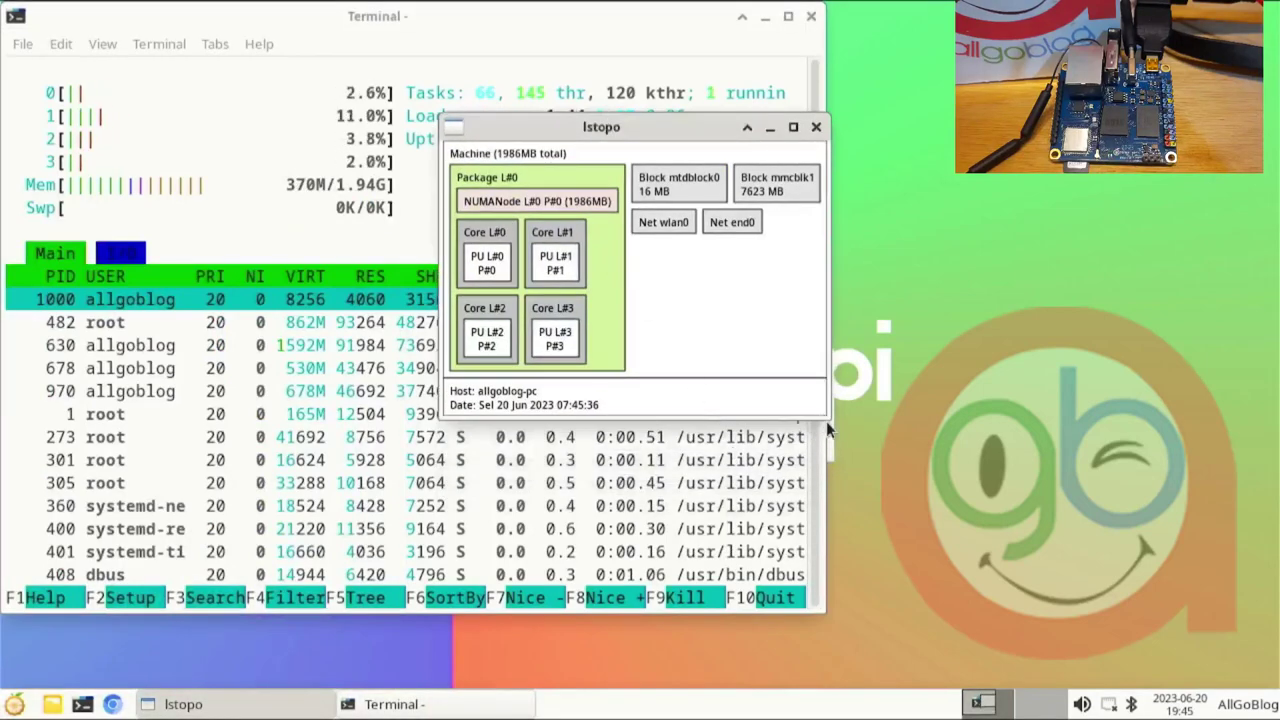
drag(822, 411, 1155, 674)
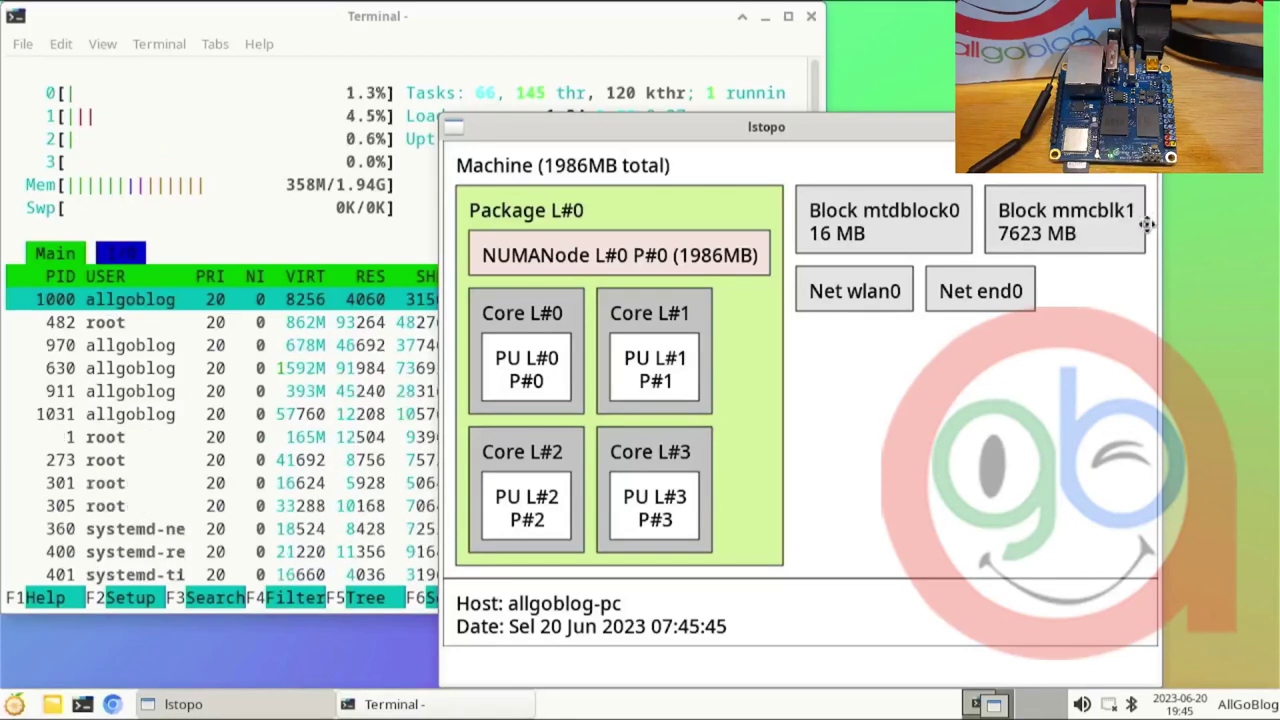
Step: Bring the Htop terminal in front of the lstopo window, then launch Task Manager from the System applications
click(900, 62)
click(540, 24)
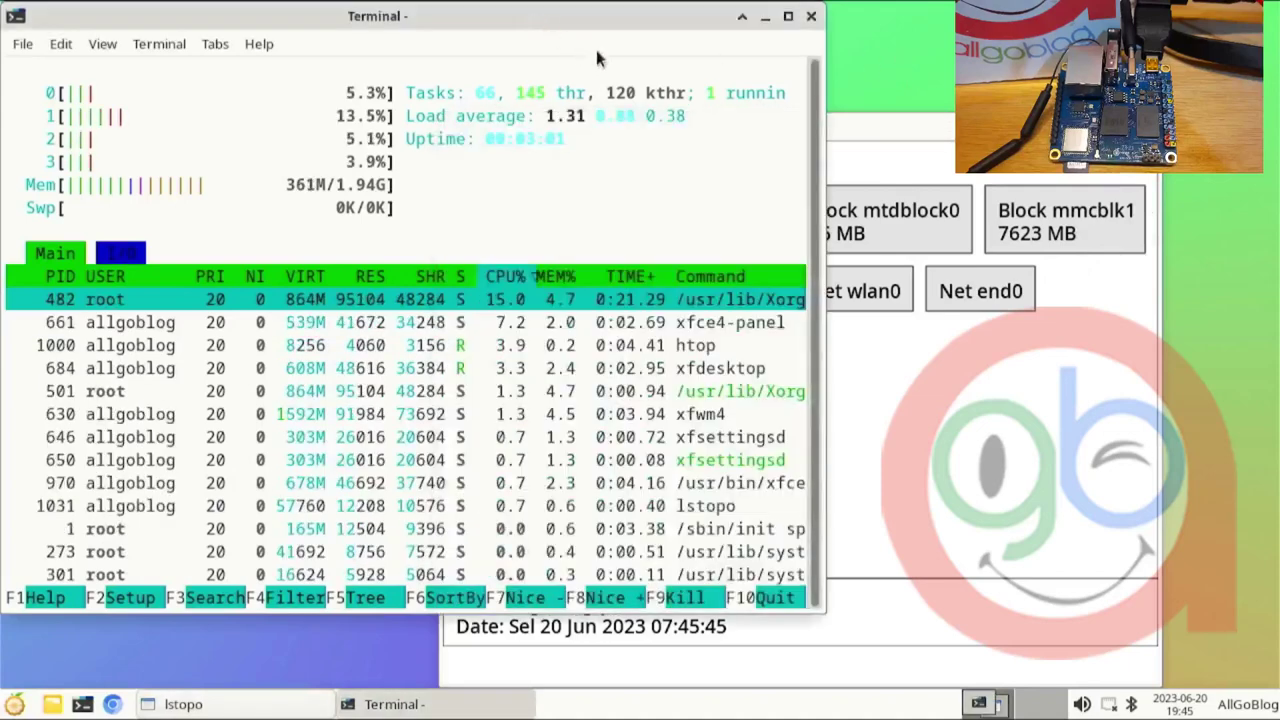
click(12, 704)
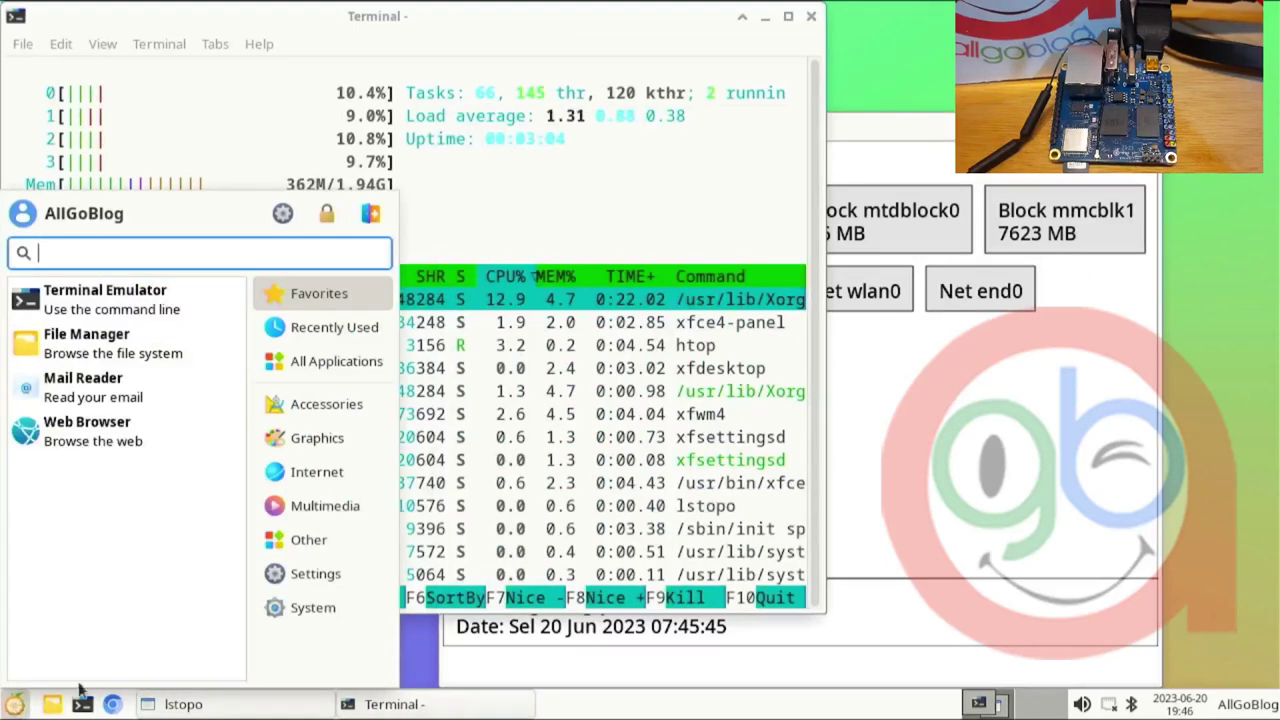
click(324, 603)
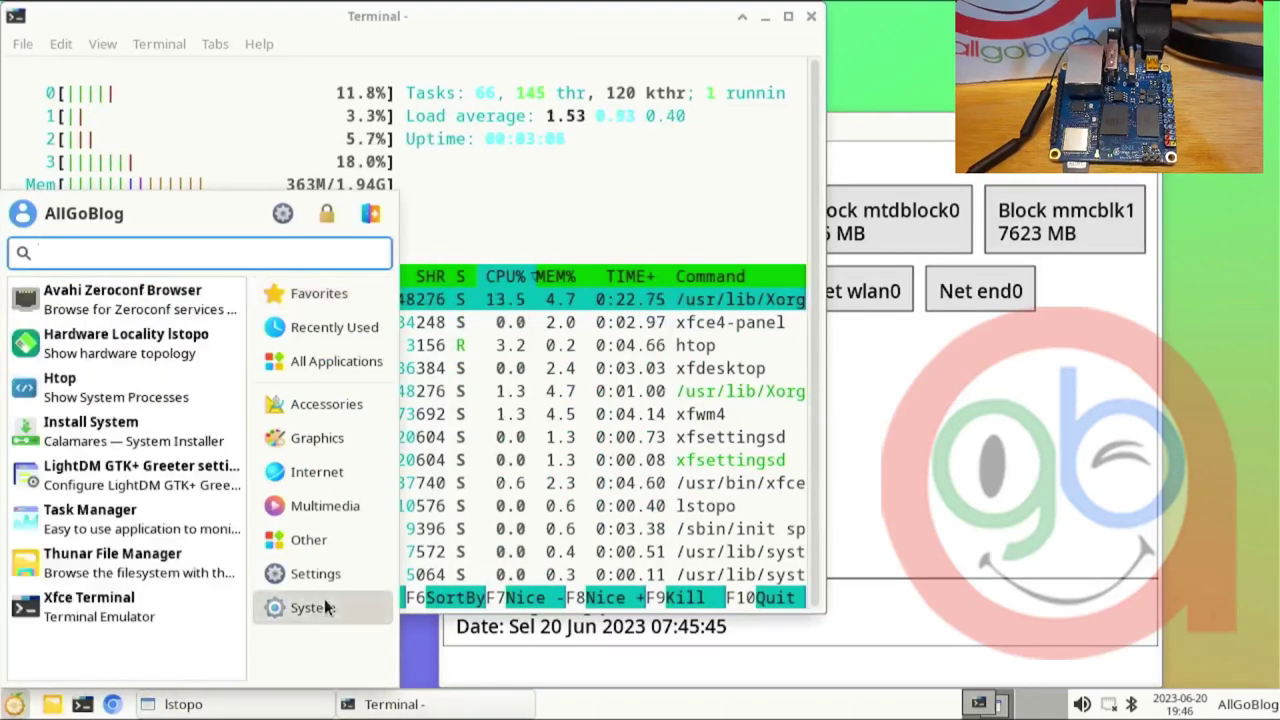
click(213, 520)
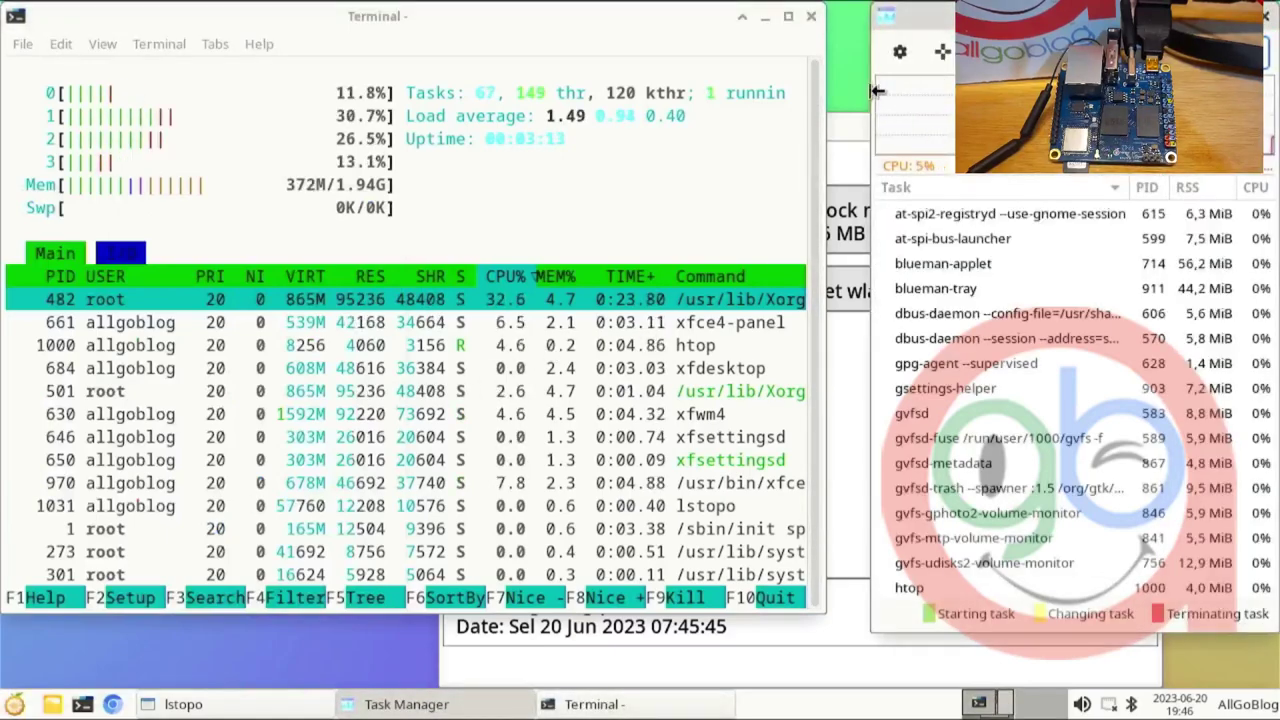
Step: Widen the Task Manager window and move it to the desktop's left edge so its CPU and memory graphs are fully visible
drag(872, 92, 443, 92)
drag(443, 139, 340, 139)
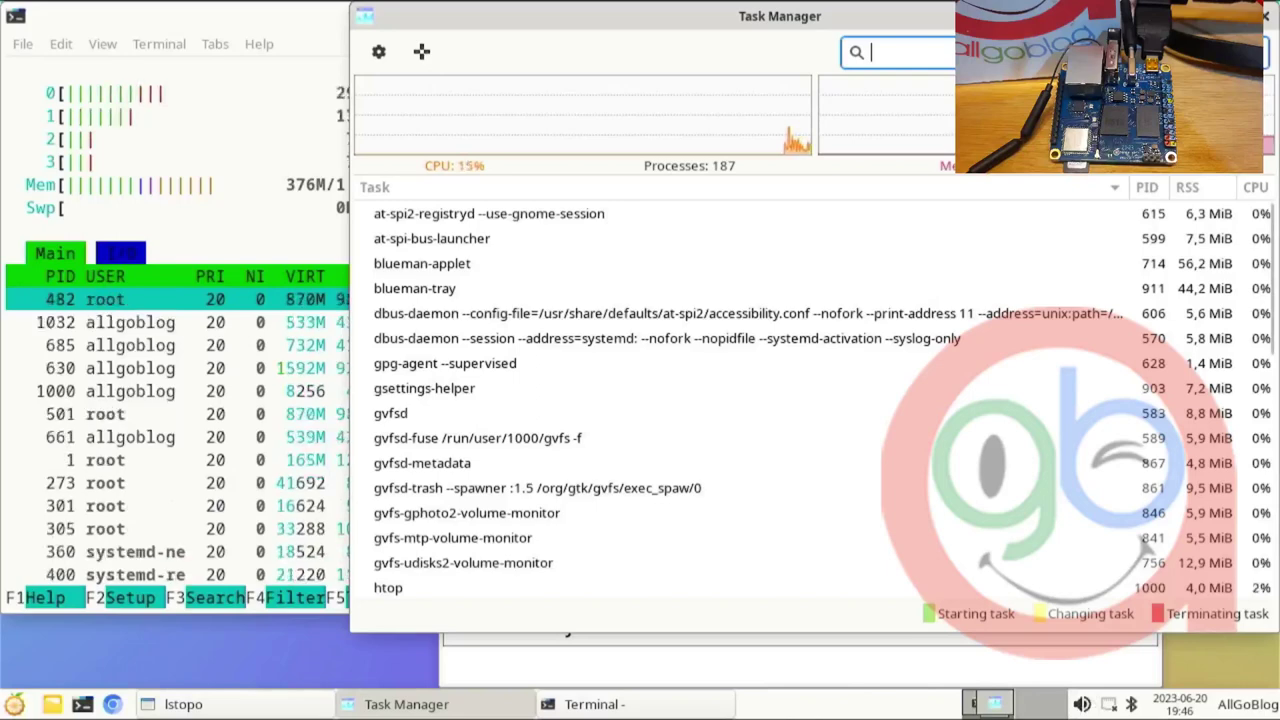
drag(992, 14, 643, 14)
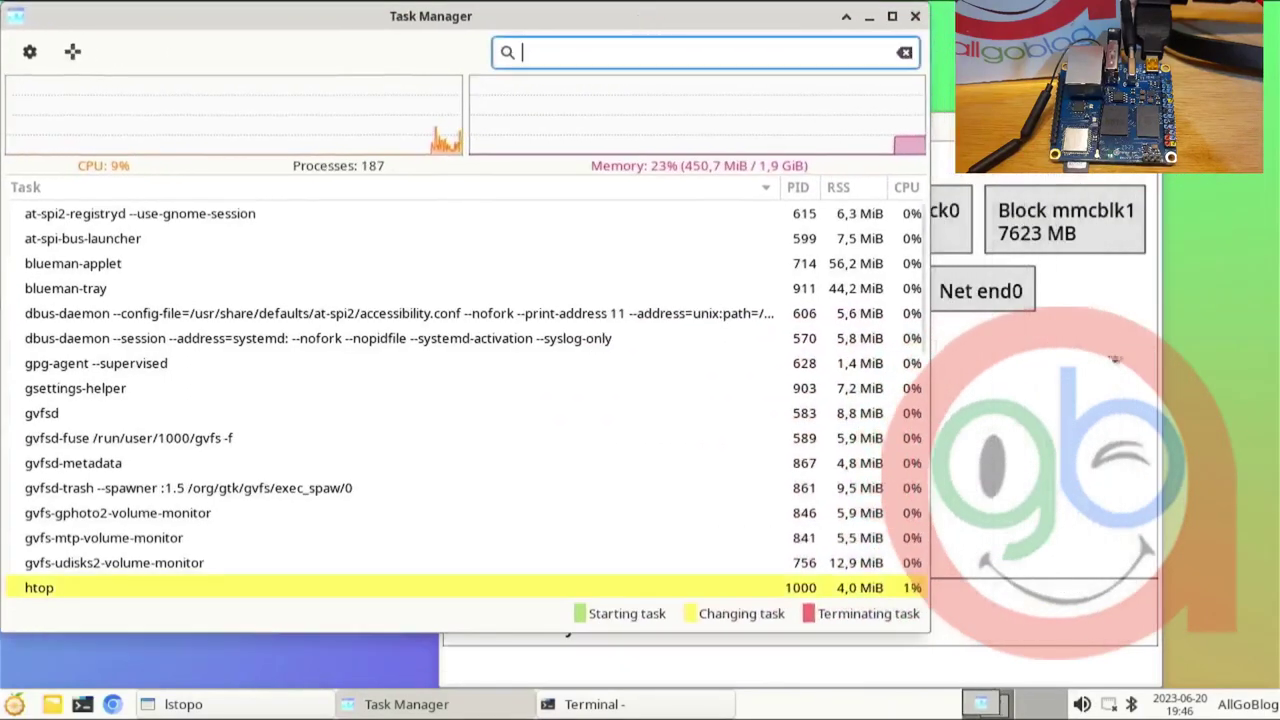
Step: Connect to the first available Wi-Fi network by entering its Wi-Fi password
click(1114, 704)
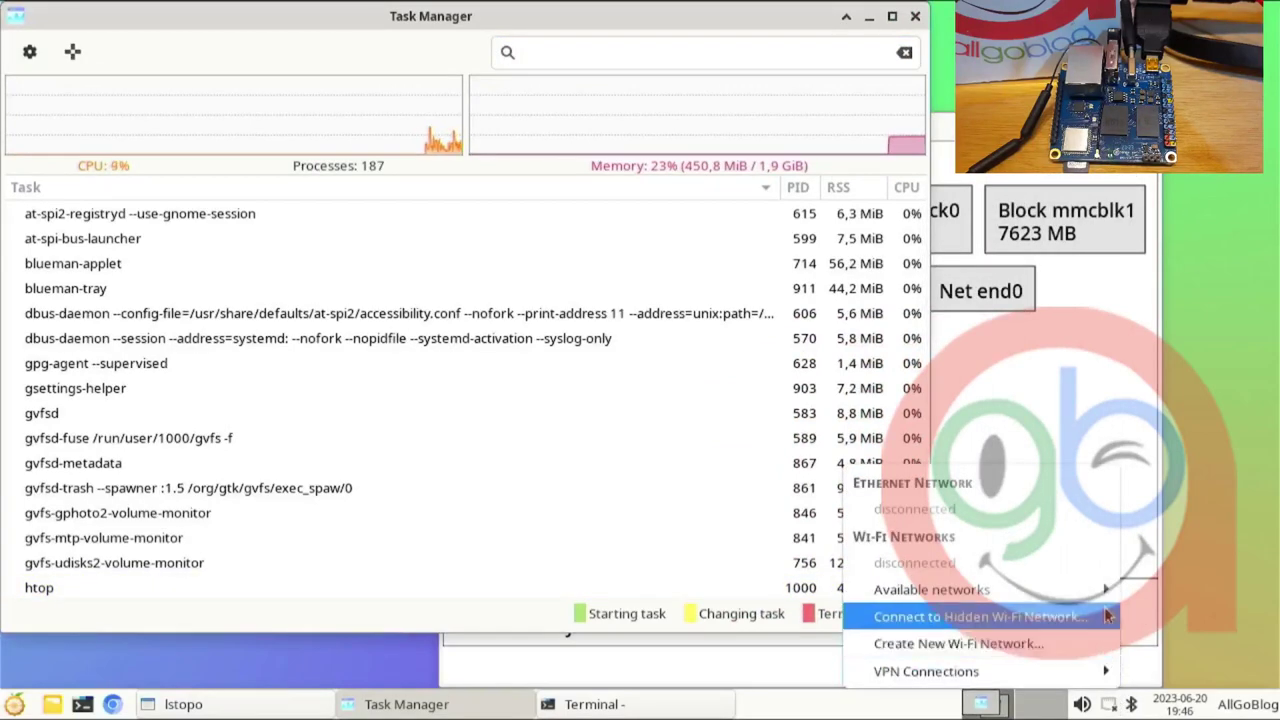
mouse_move(1098, 598)
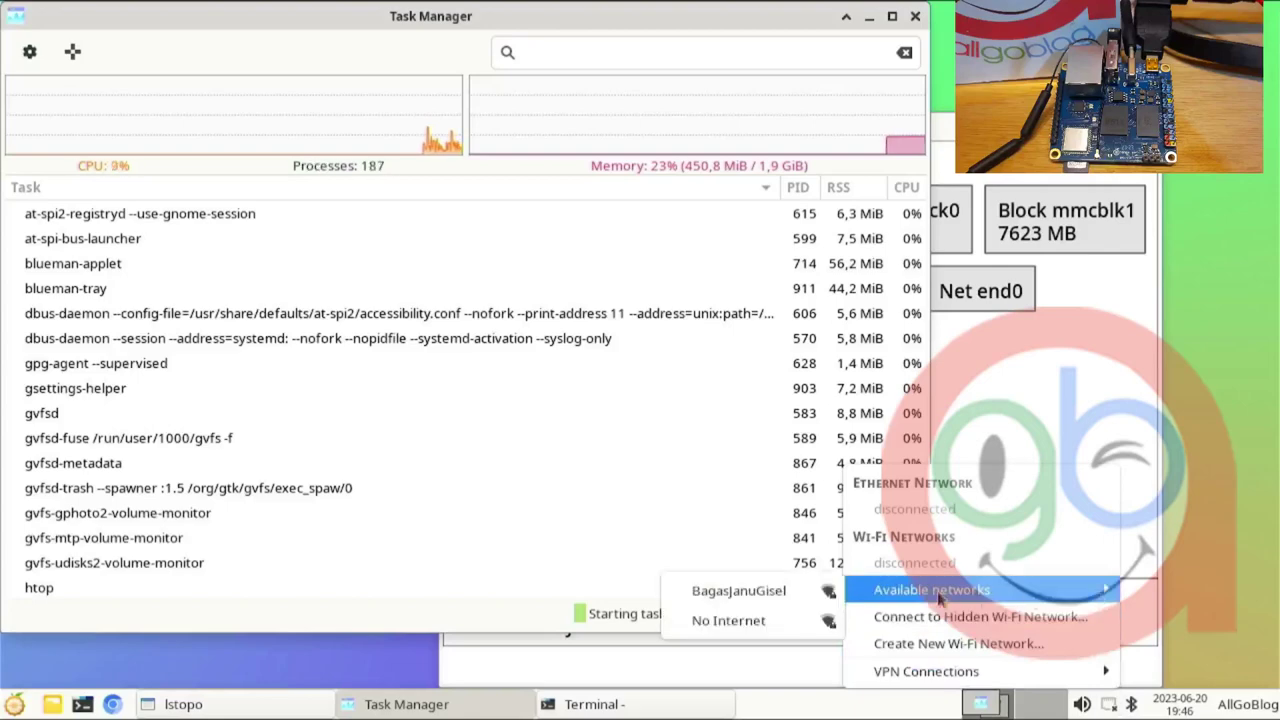
click(839, 590)
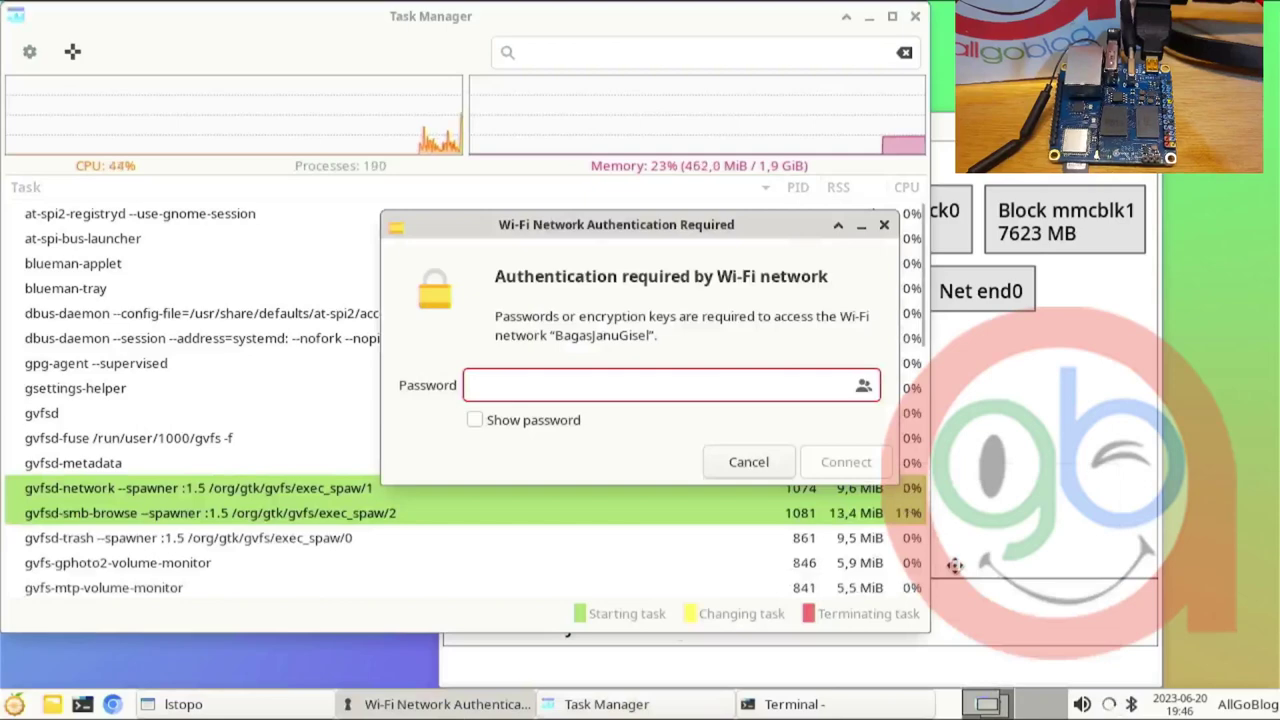
click(796, 393)
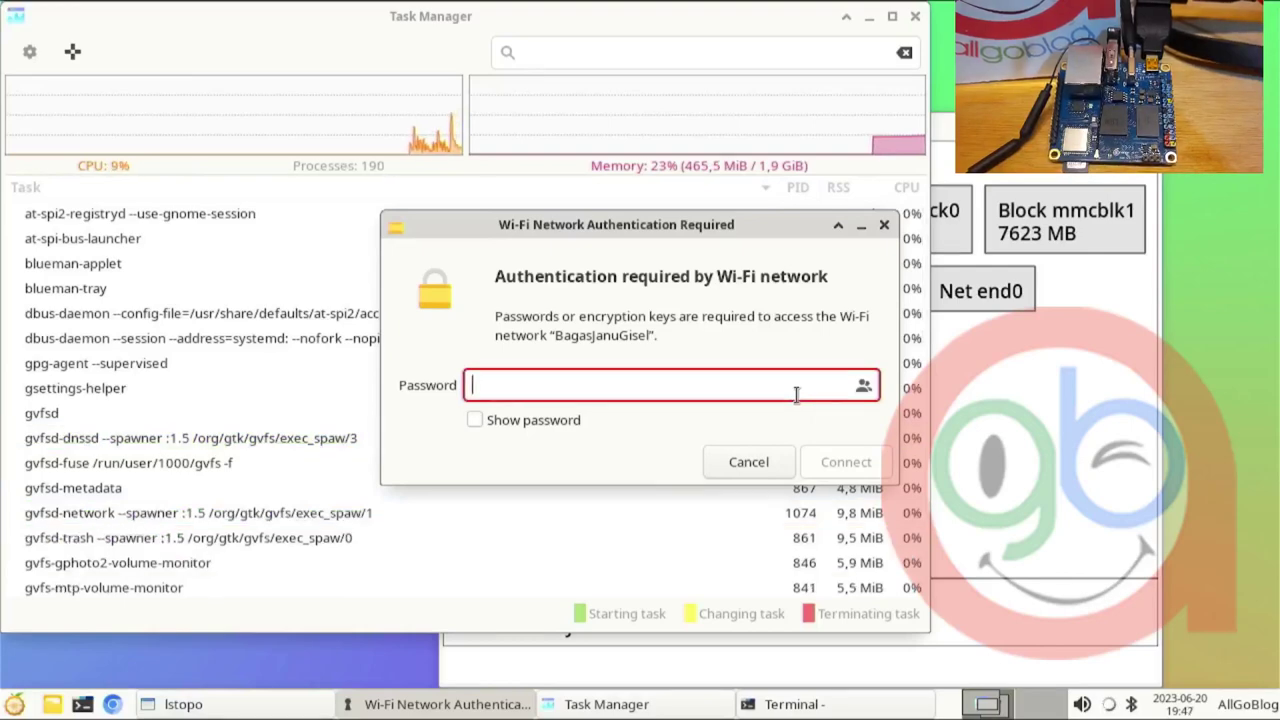
text(*****)
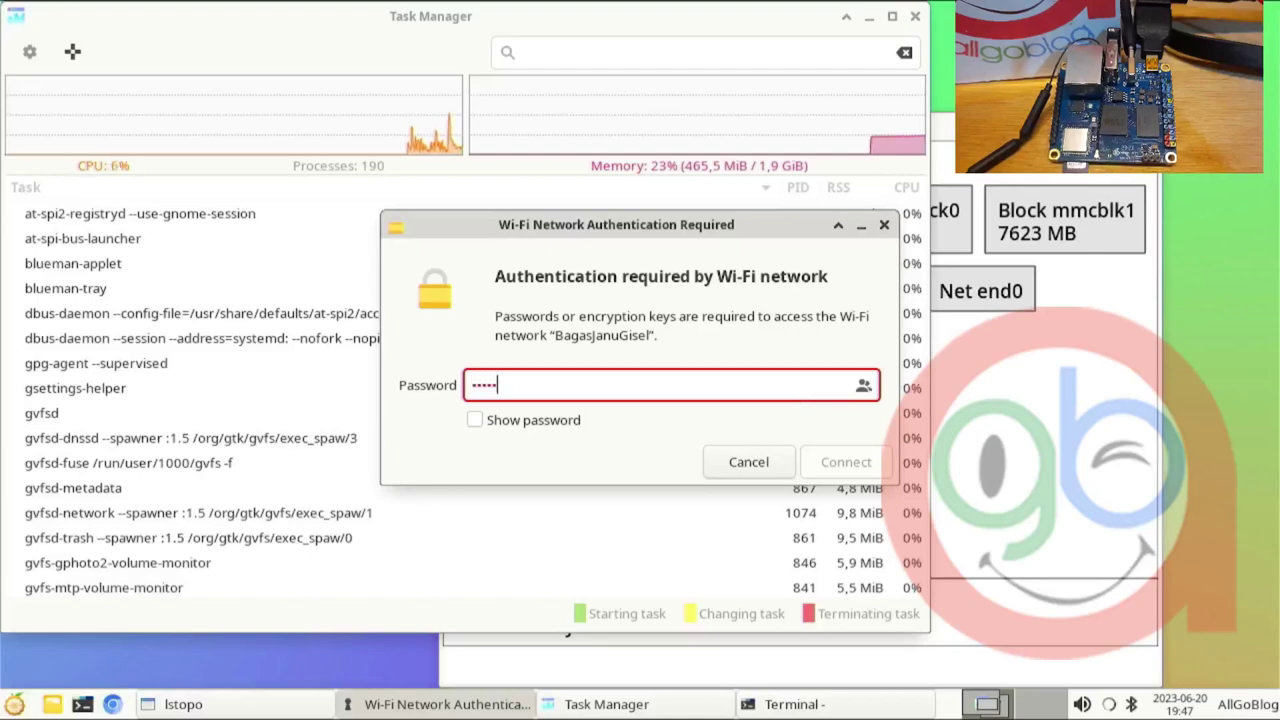
text(****)
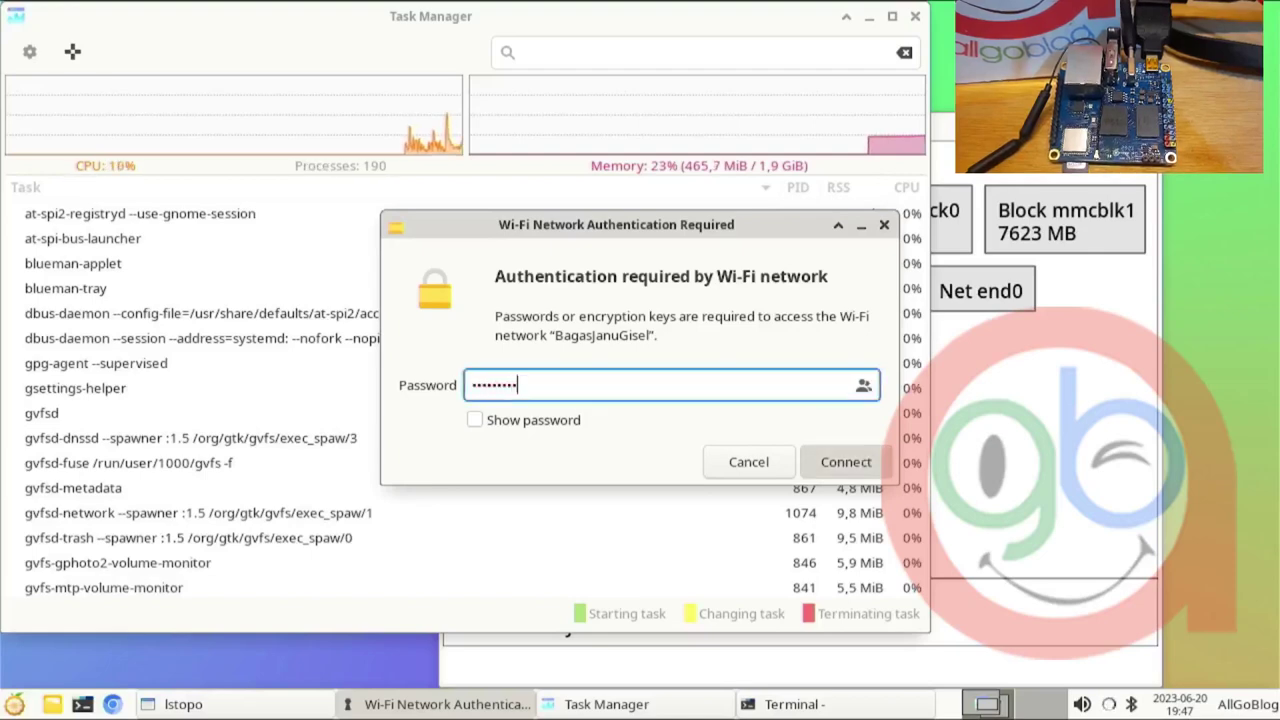
key(Return)
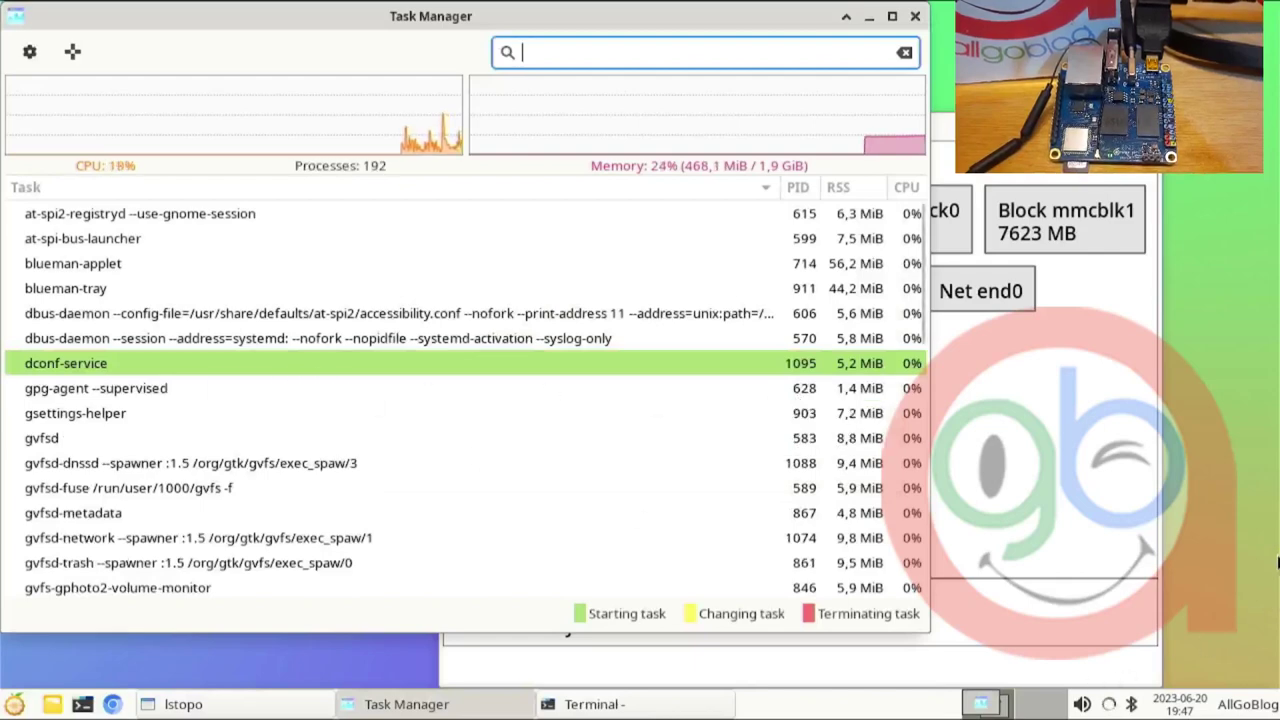
click(1258, 535)
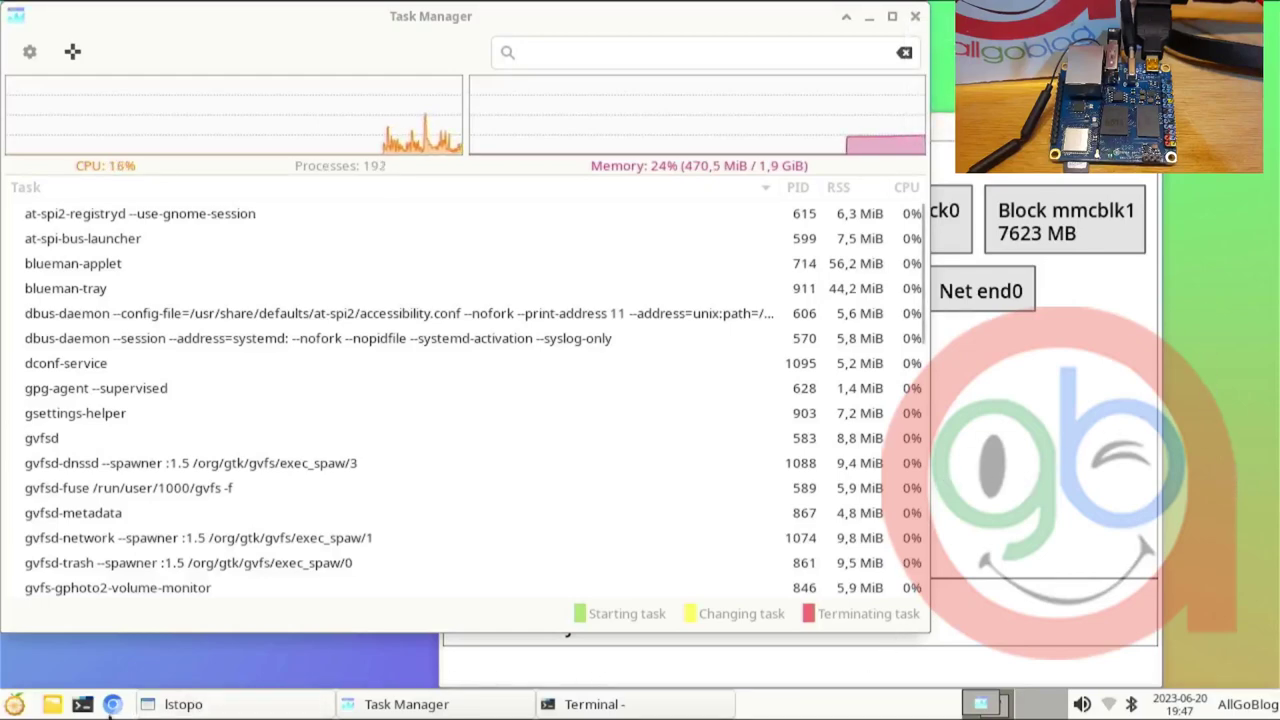
Step: Launch the Chromium browser and move its window below the Task Manager graphs
click(112, 704)
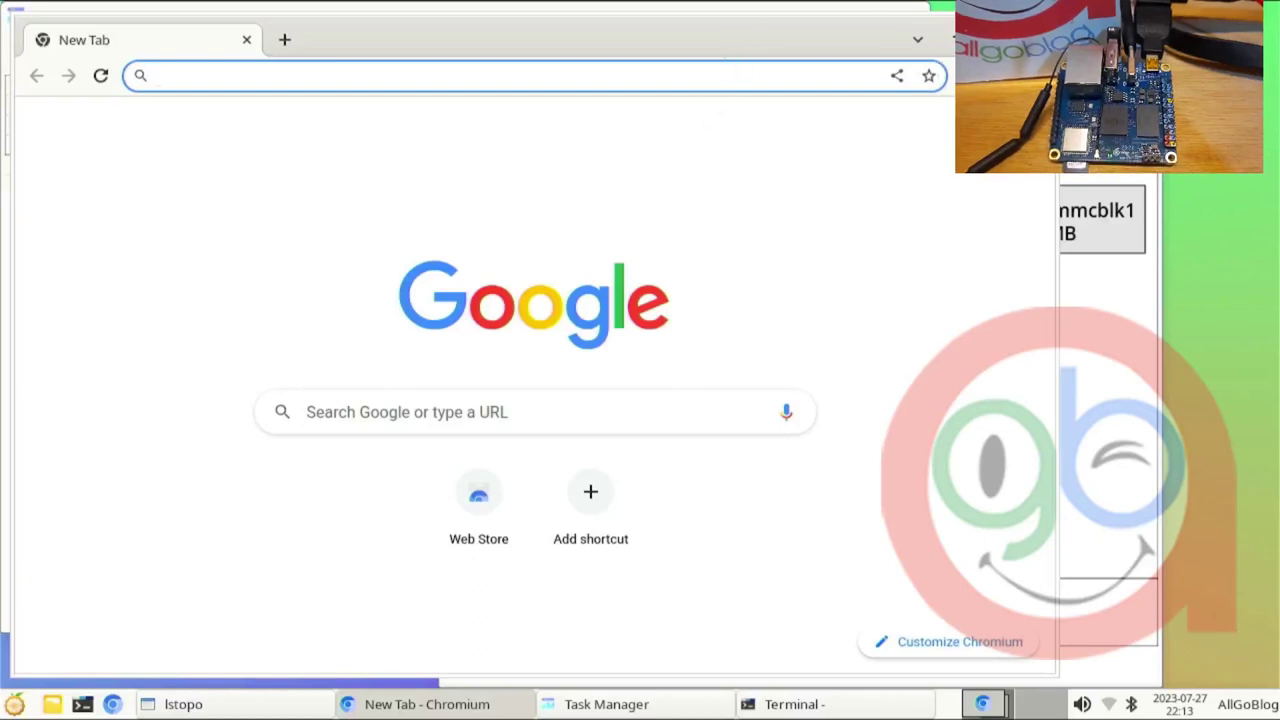
drag(737, 40, 728, 210)
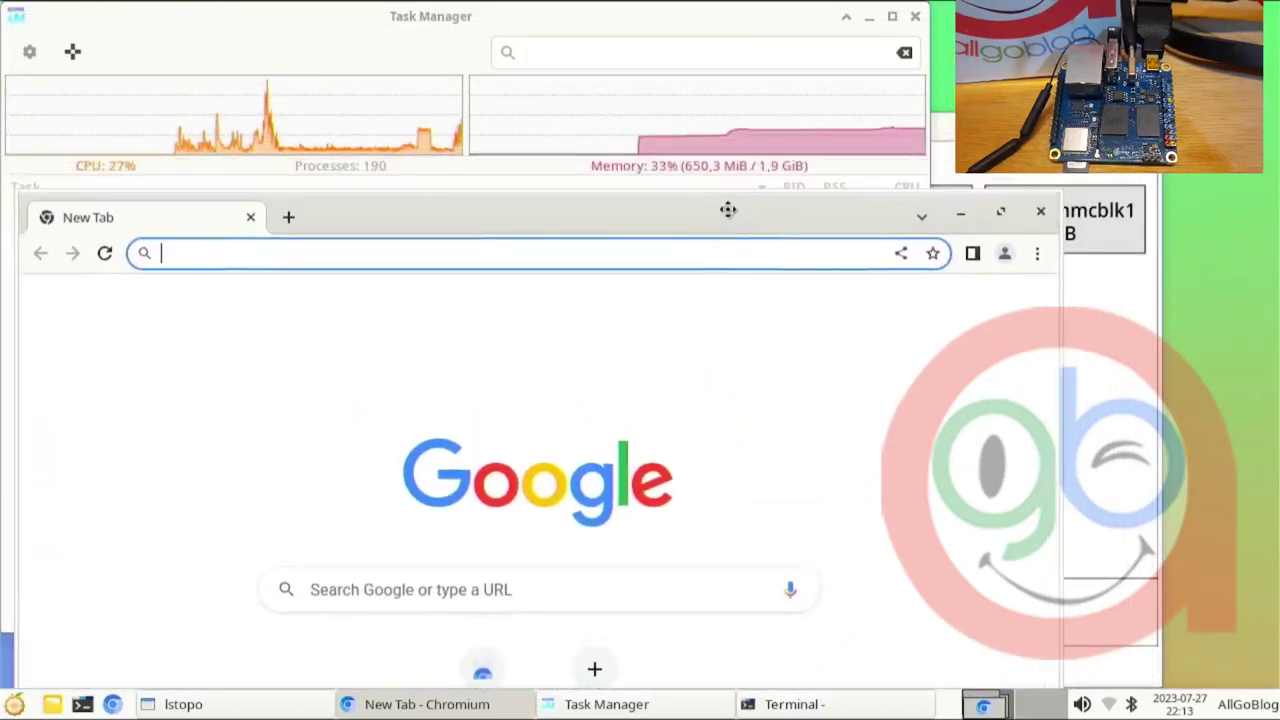
Step: Try to open the address youtube.cm/c/allgoblog in Chromium
click(671, 252)
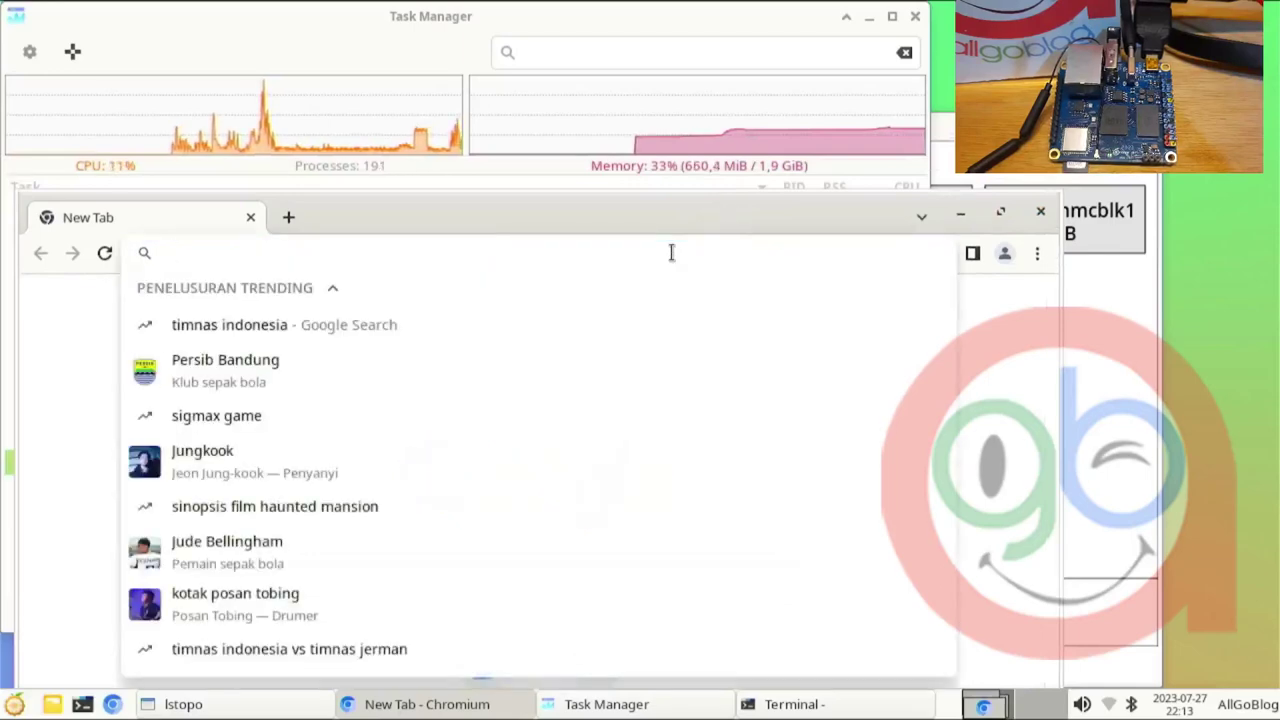
text(yout)
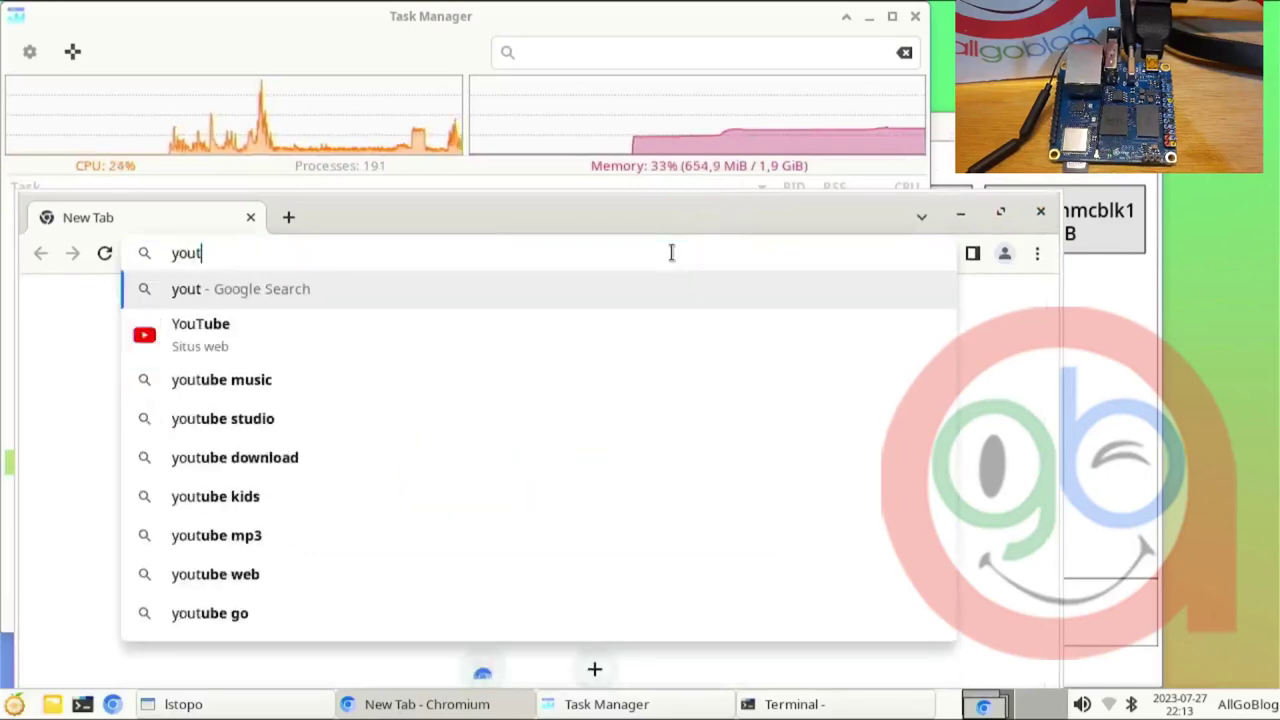
text(ube.cm)
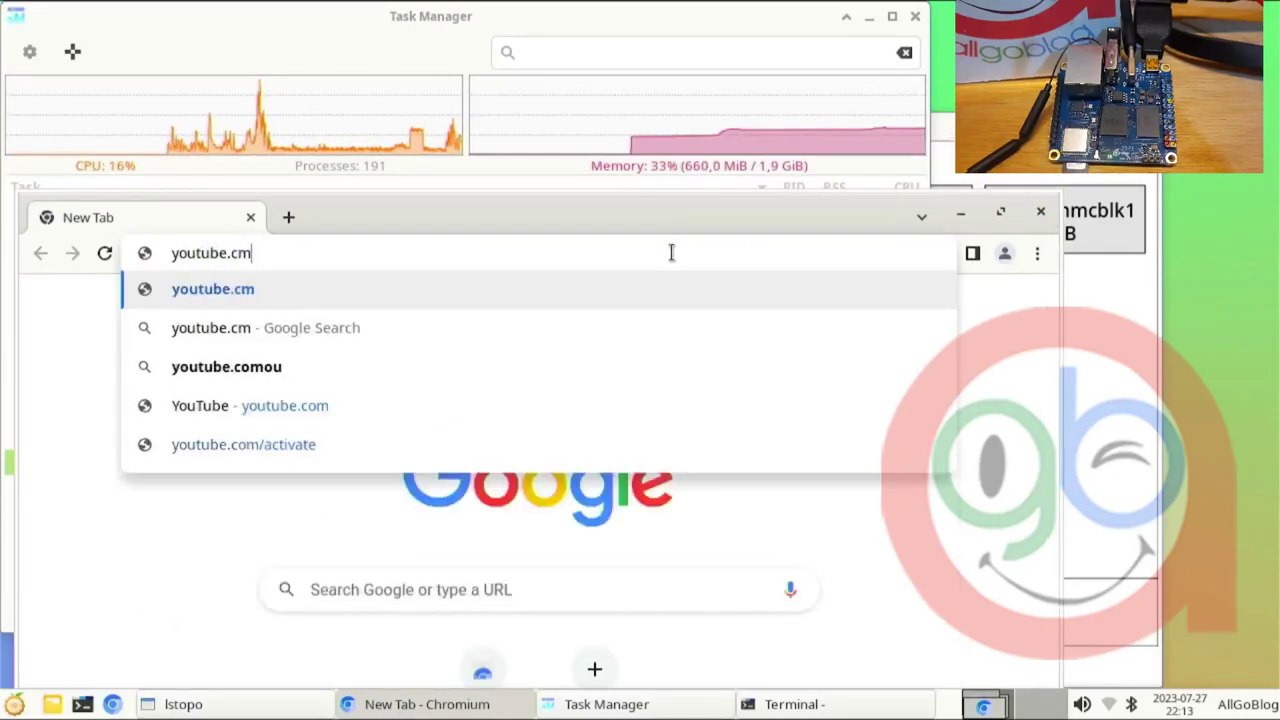
text(/)
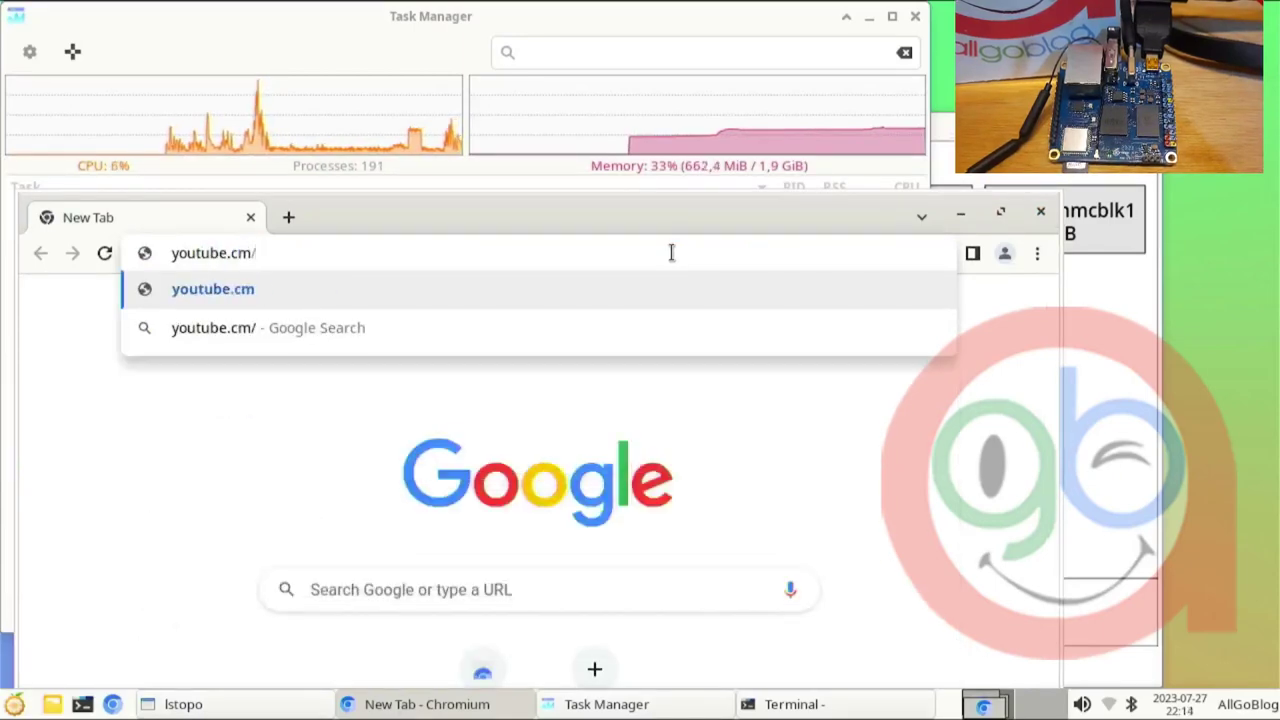
text(a)
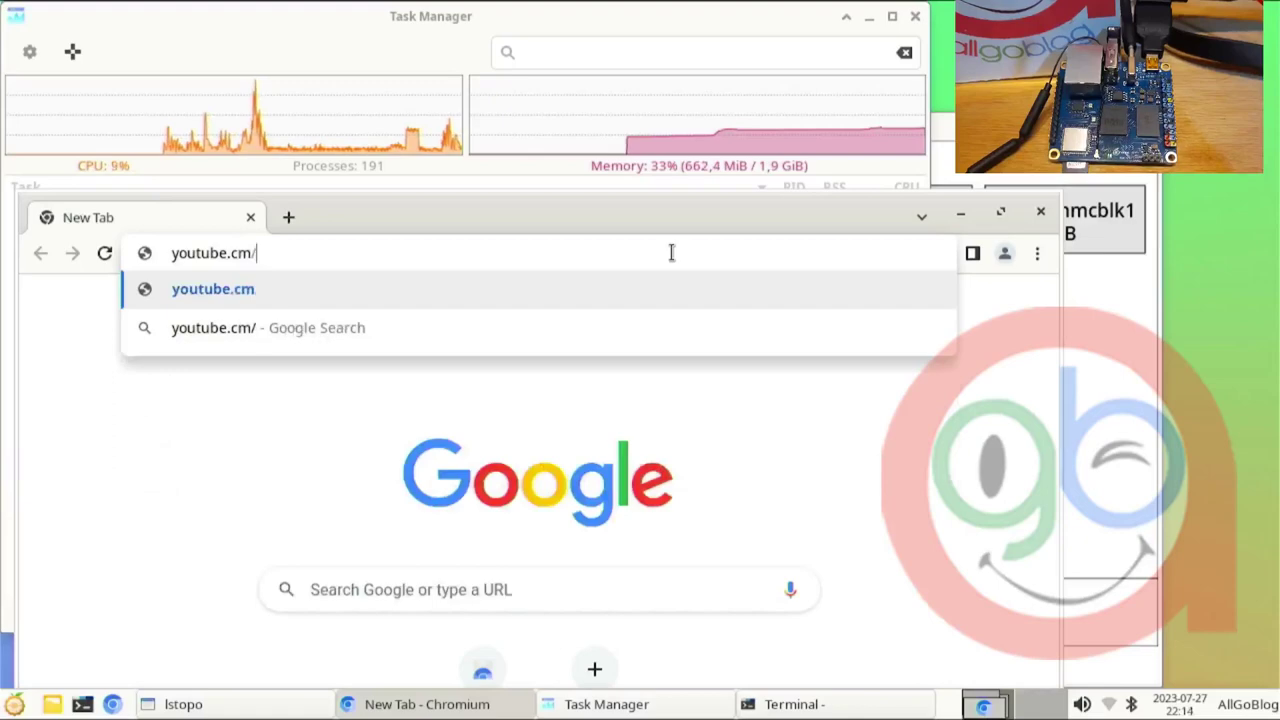
text(/all)
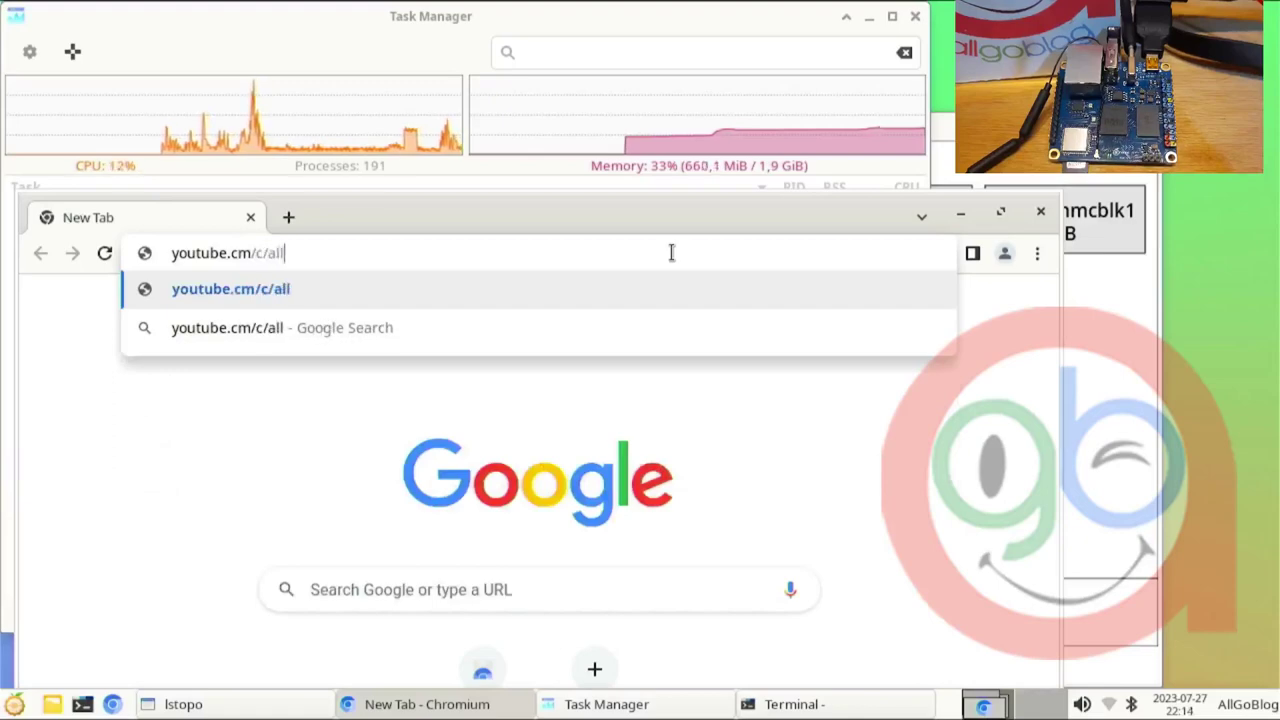
text(goblog)
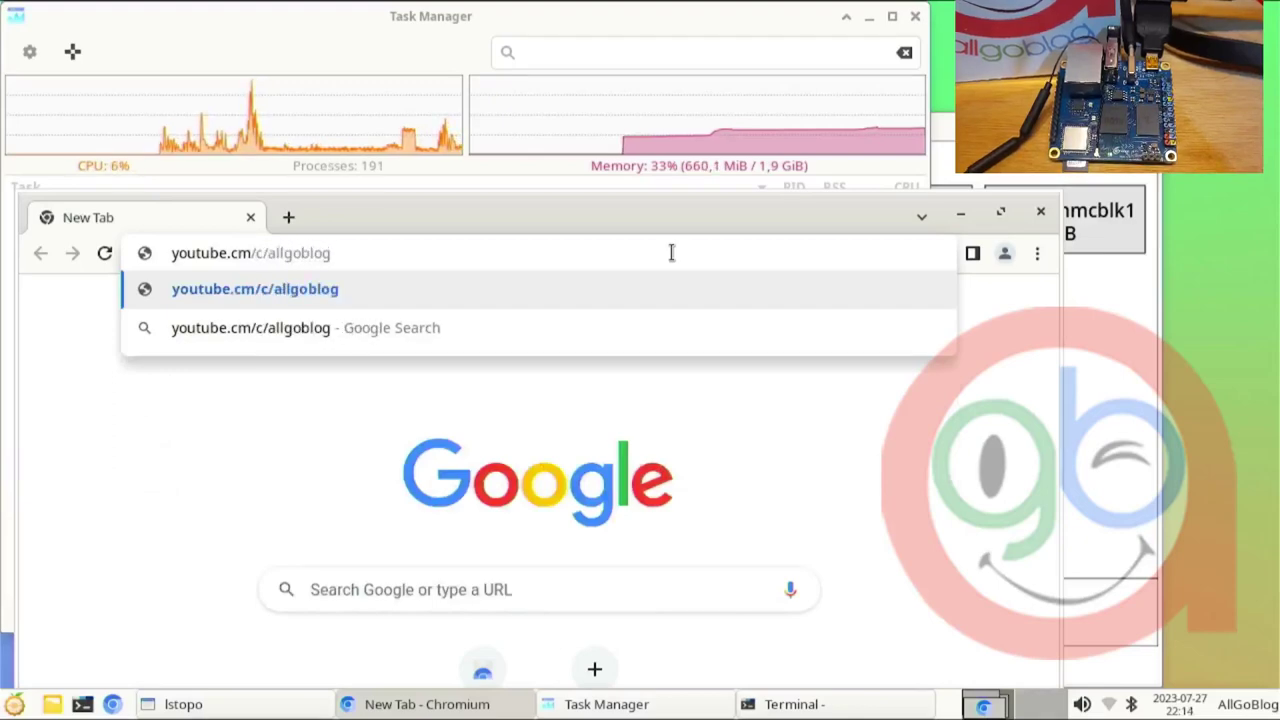
key(Return)
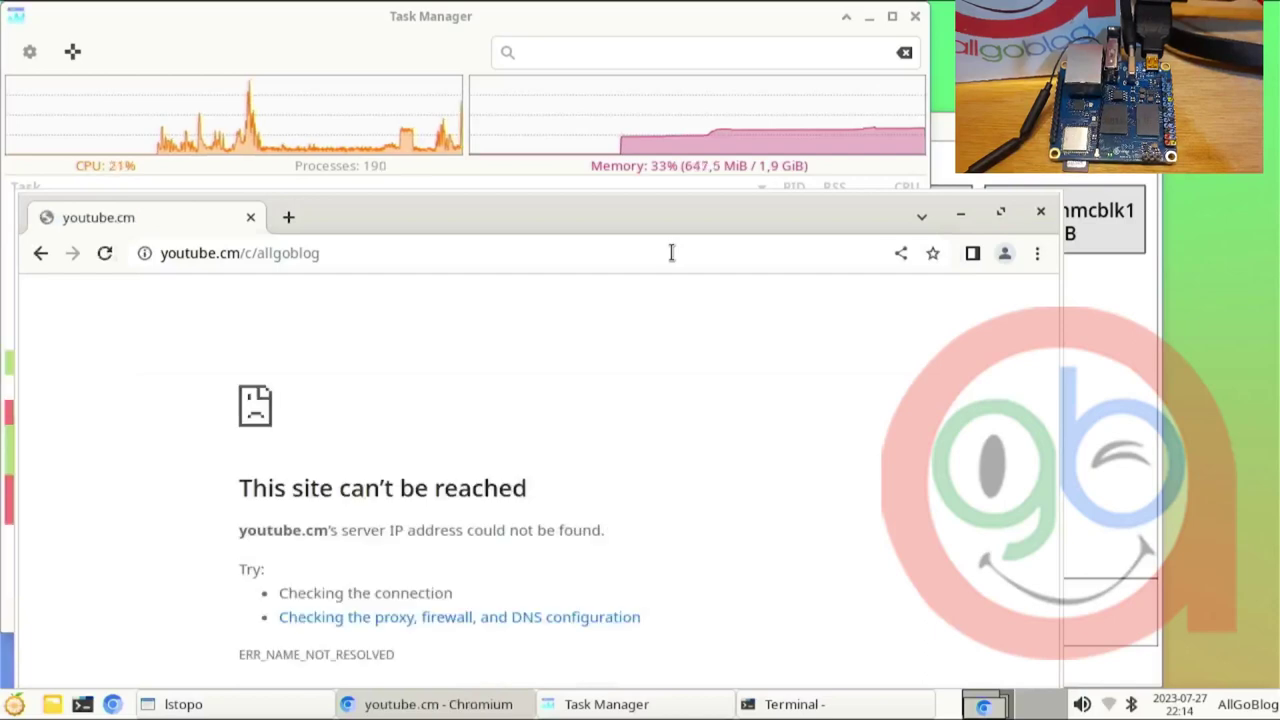
Step: Replace the address with youtube.com/c/allgoblog, load the allgoblog YouTube channel, and look over its home page
click(671, 253)
click(569, 253)
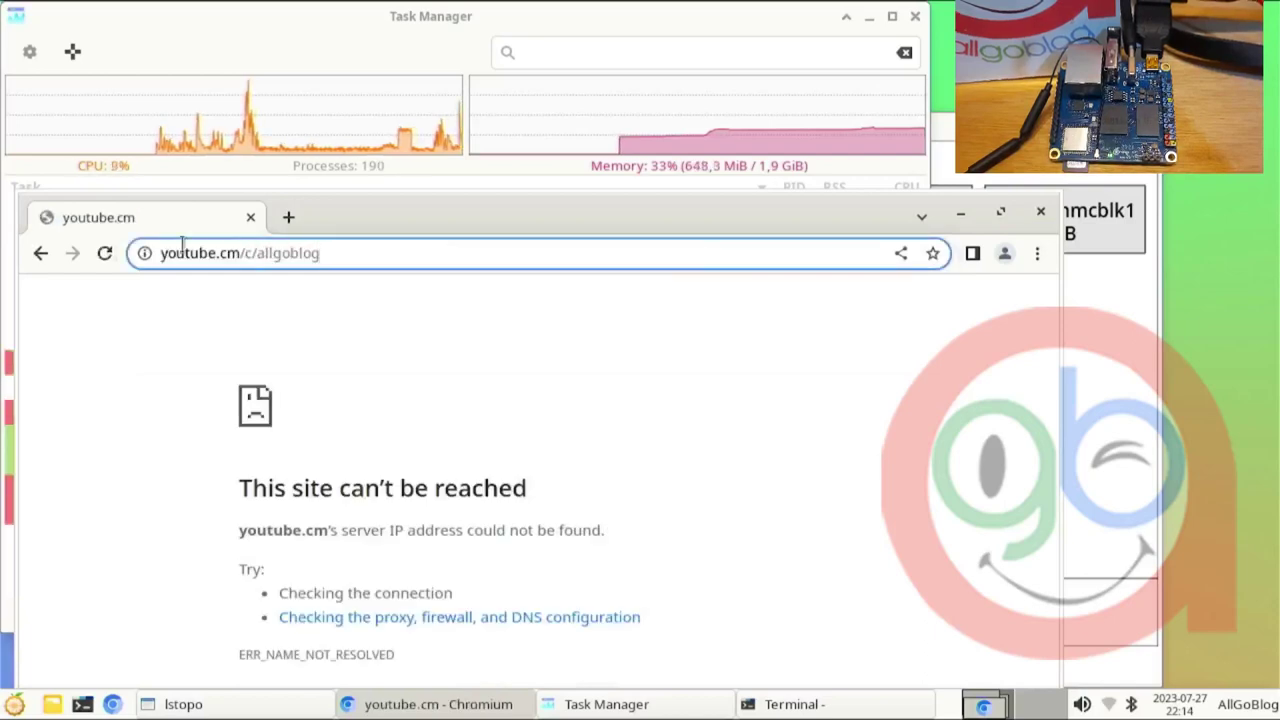
drag(334, 258, 247, 253)
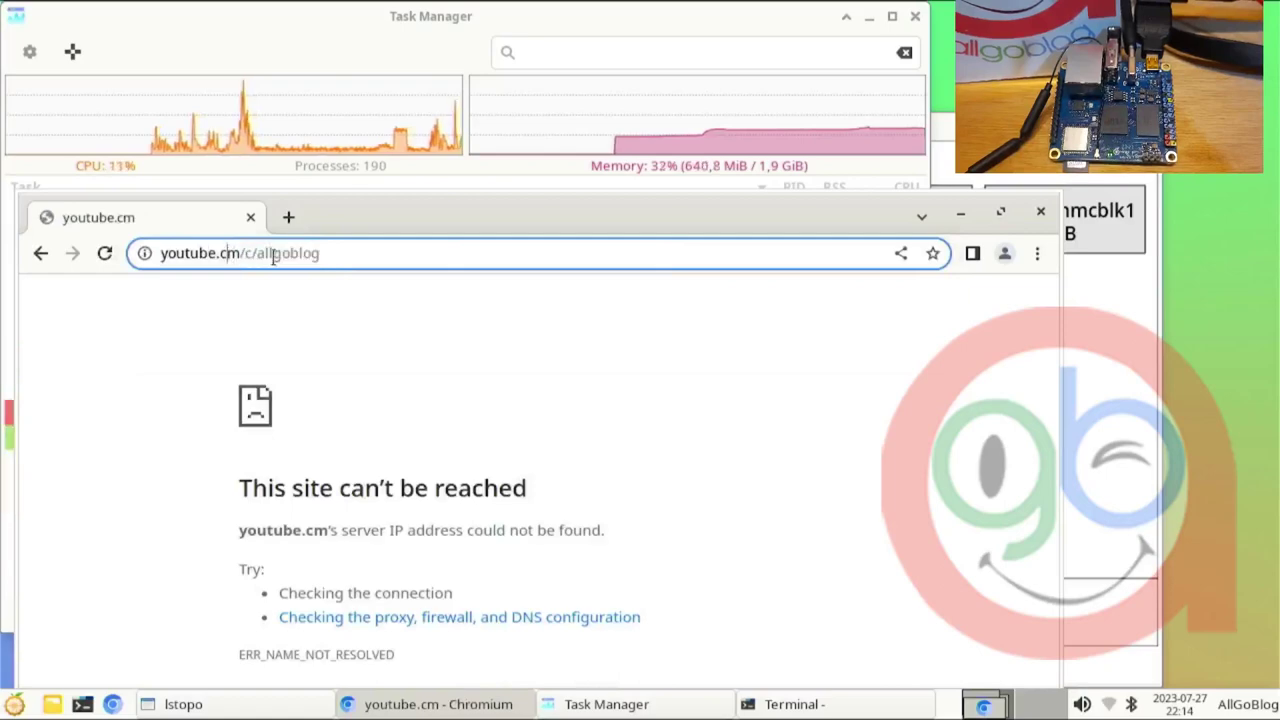
triple_click(460, 252)
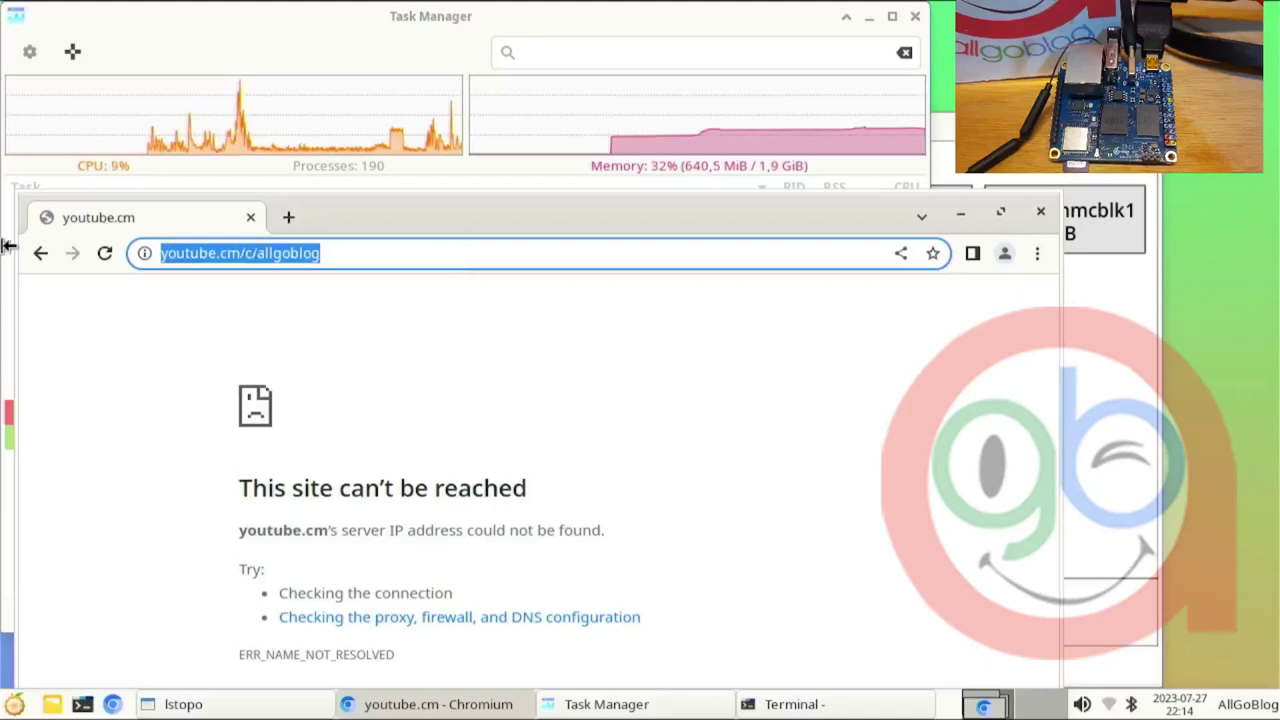
key(BackSpace)
text(y)
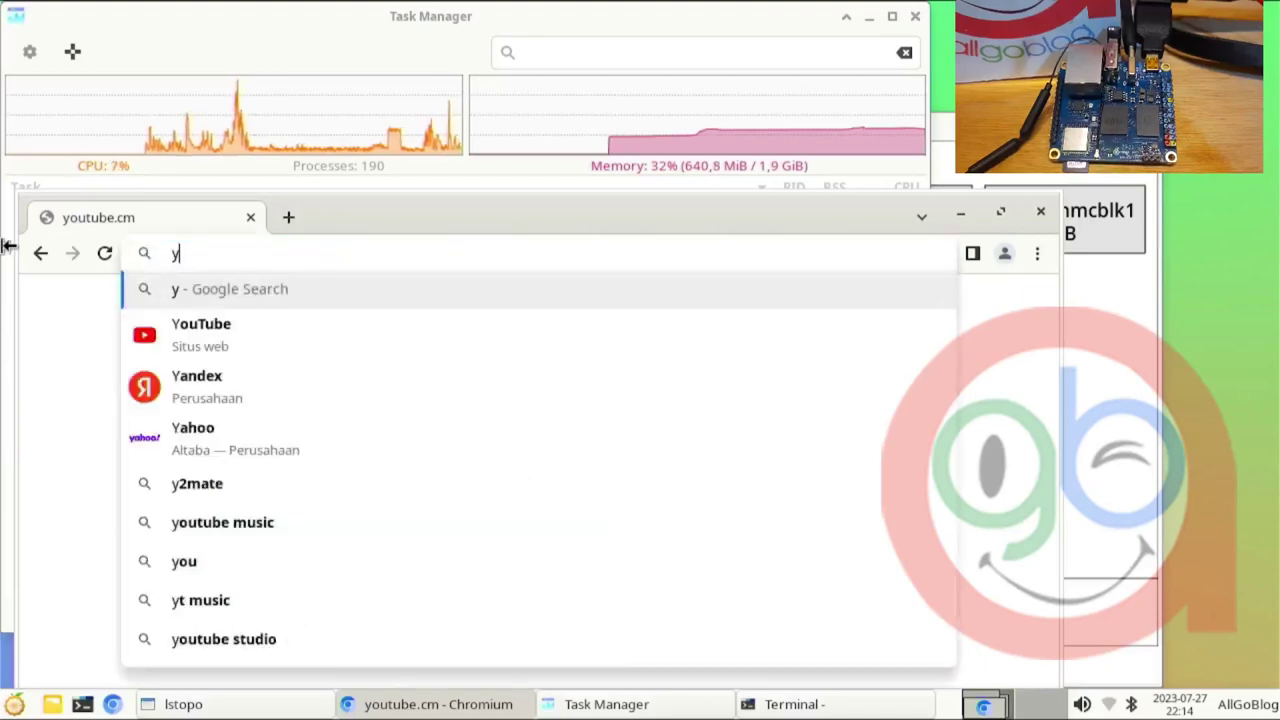
text(outub)
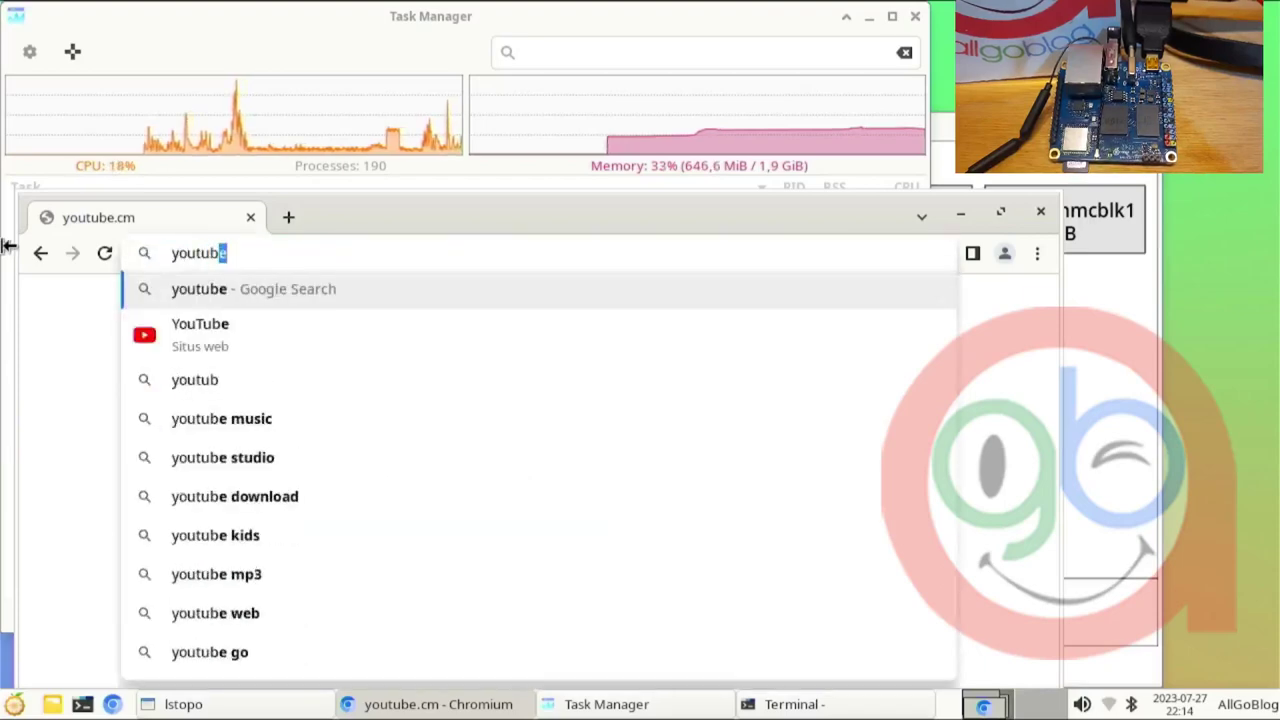
text(e.com/)
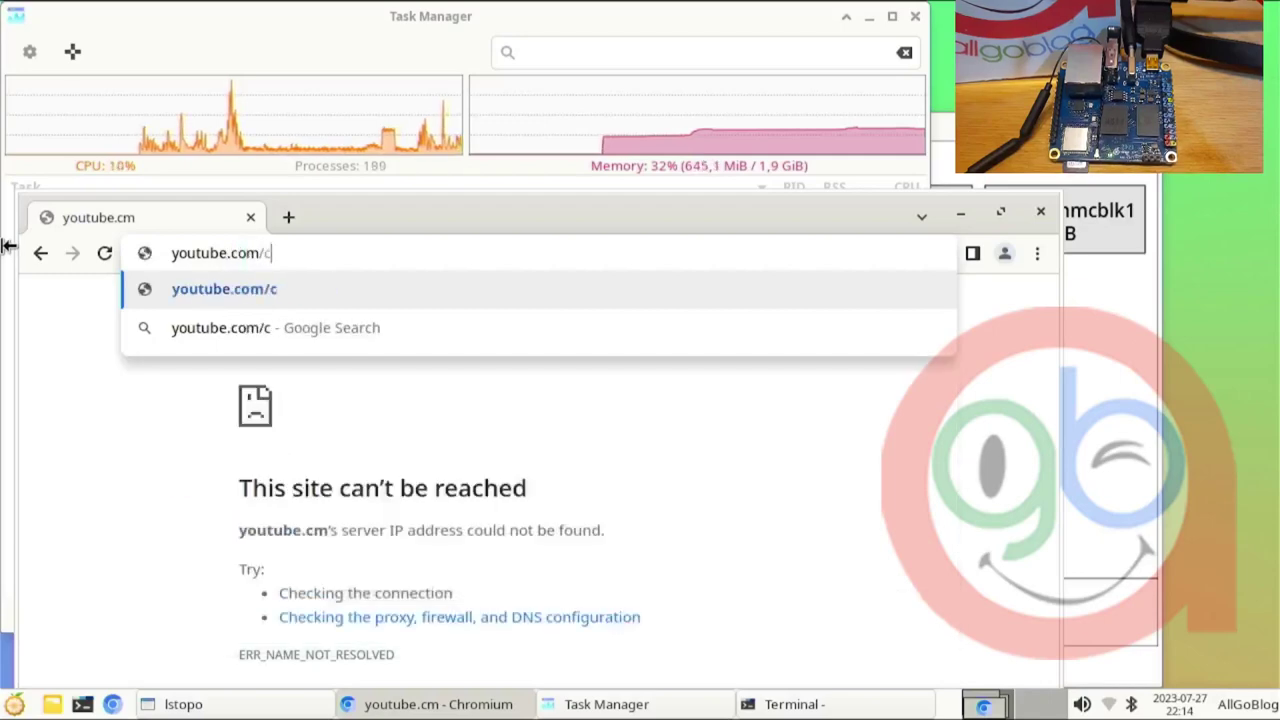
text(c/allgo)
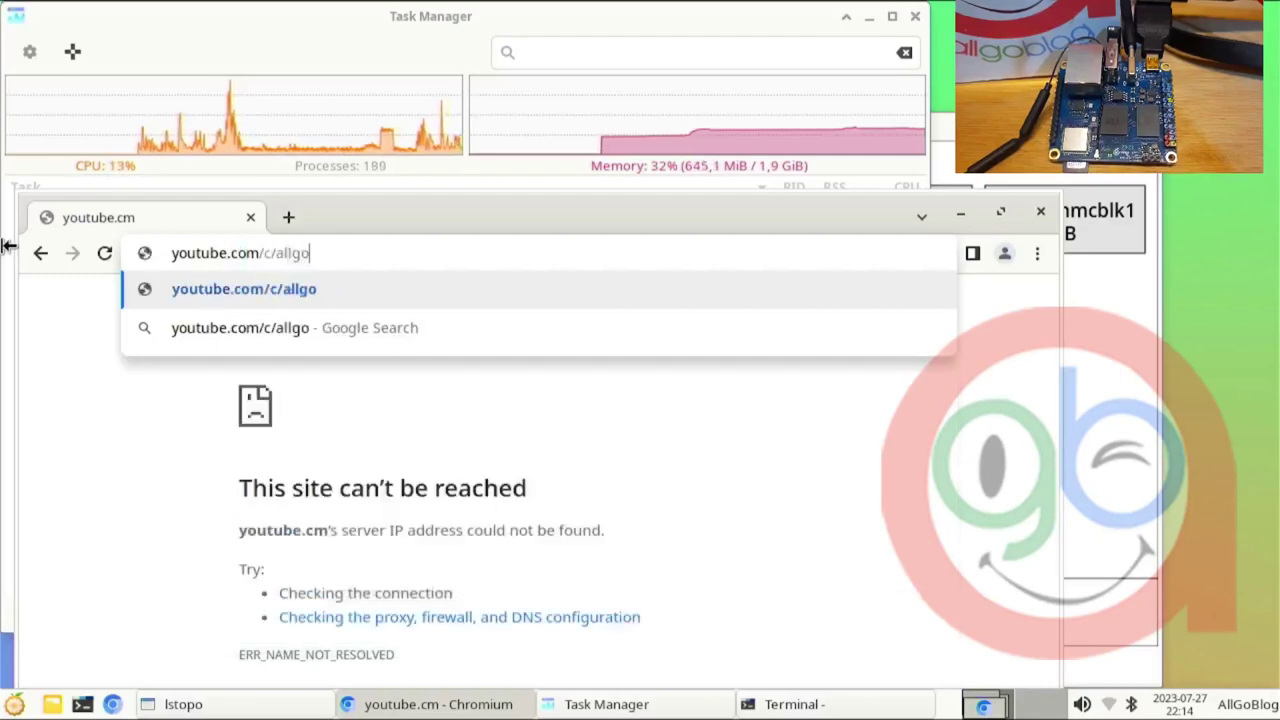
text(blog)
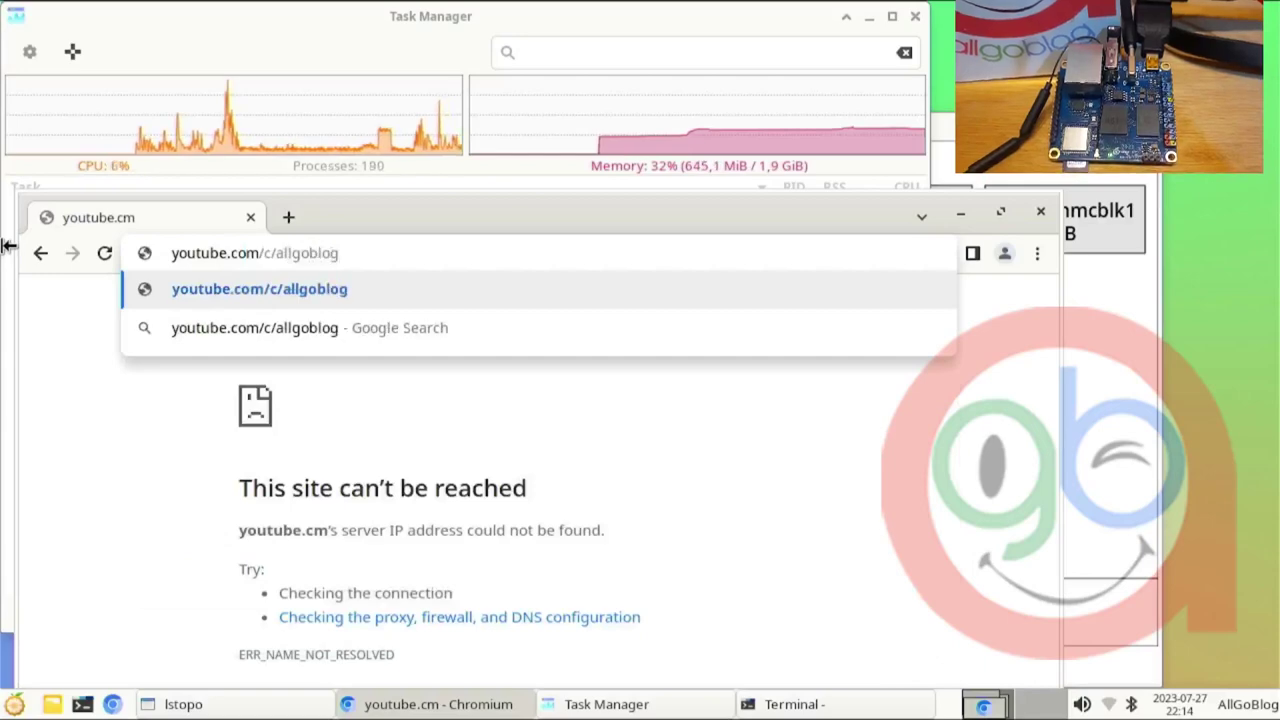
key(Return)
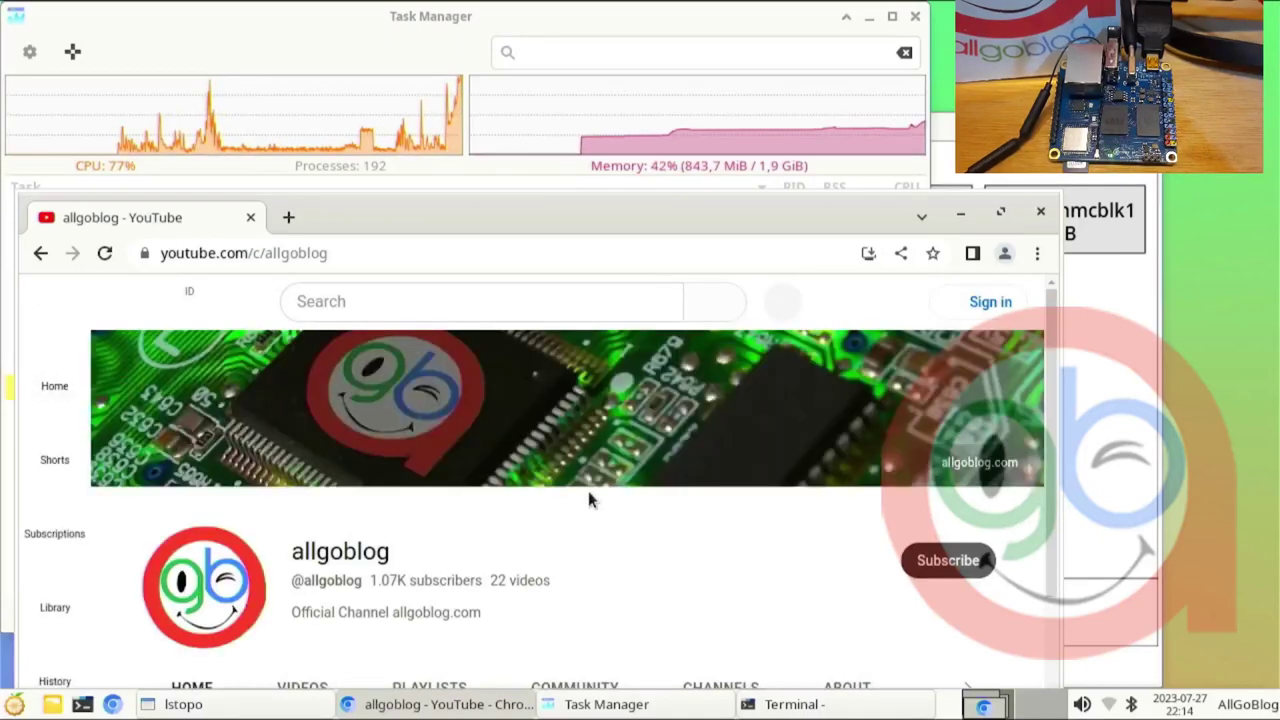
scroll(588, 495, down, 3)
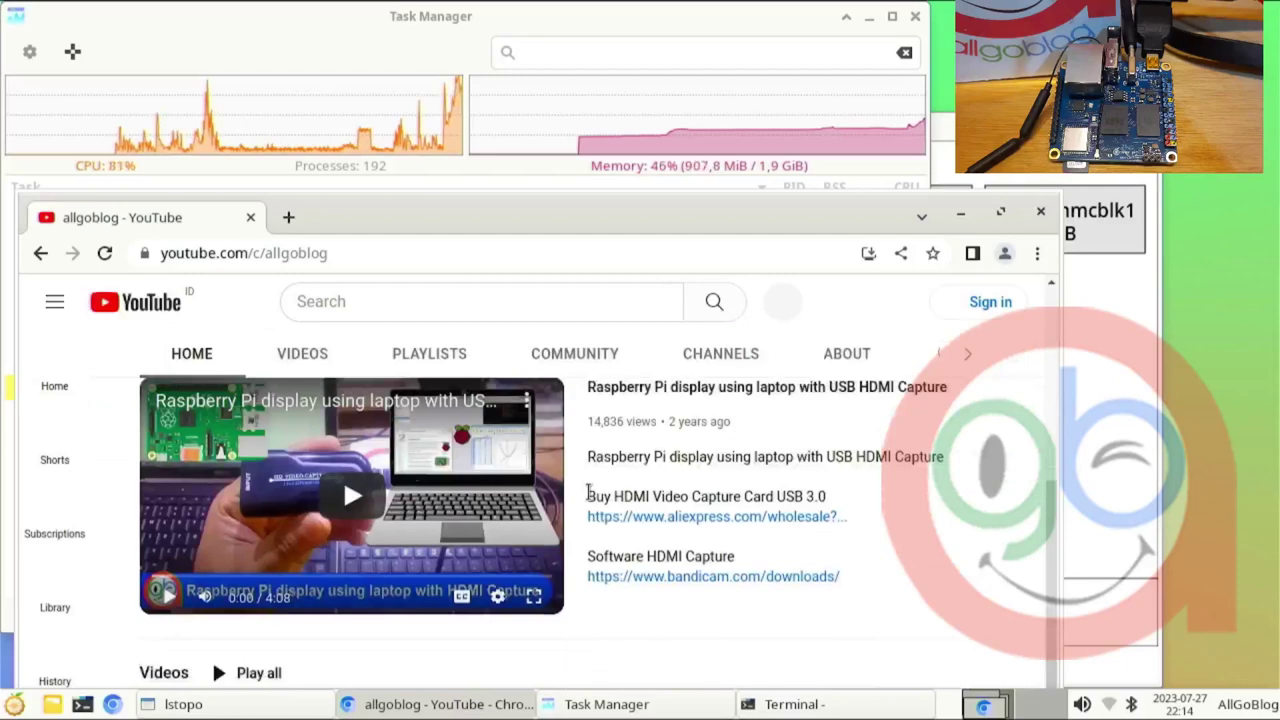
scroll(588, 495, up, 2)
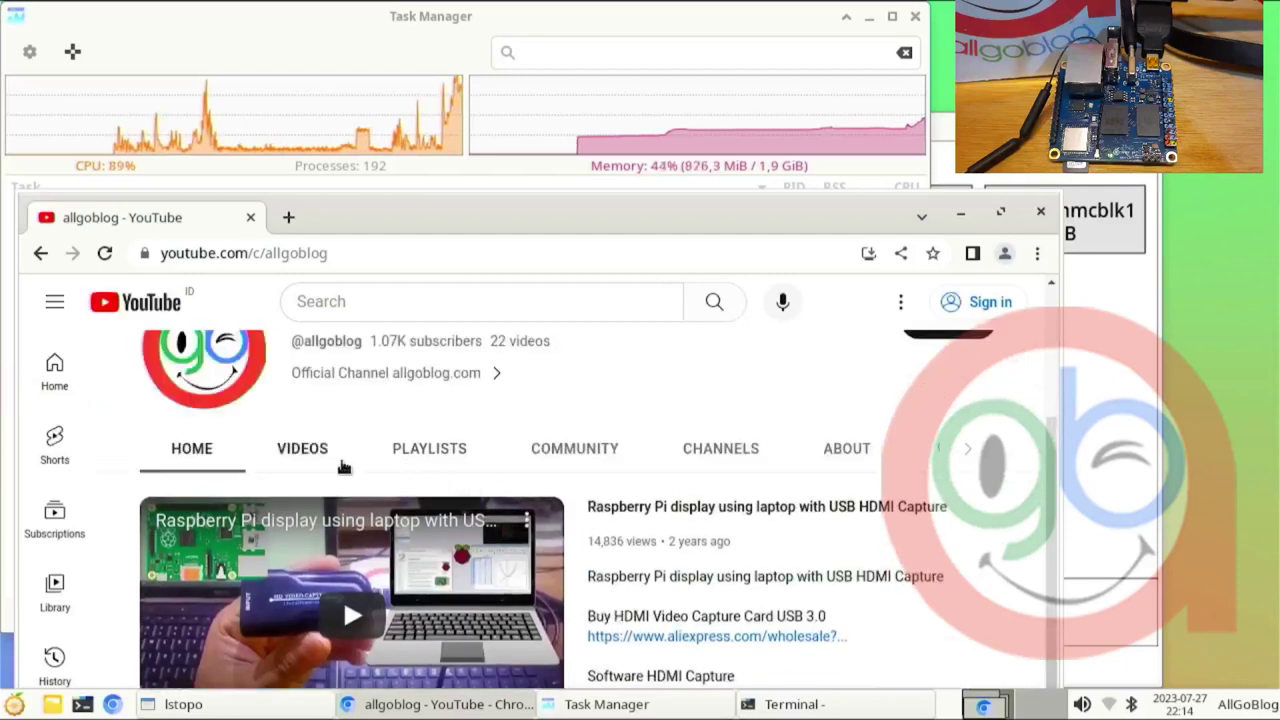
Step: Show the channel's videos and play "Alternative Operating System Orange Pi 3 Lts - Armbian Jammy"
click(310, 450)
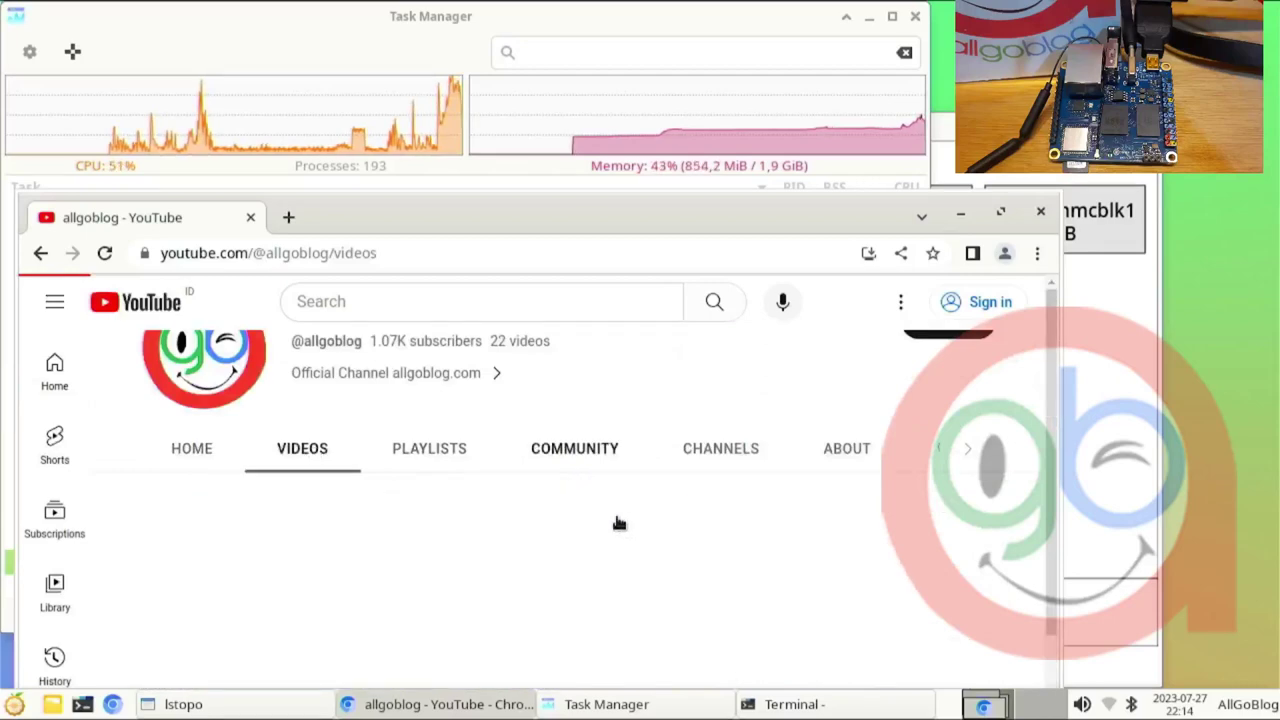
scroll(459, 509, down, 4)
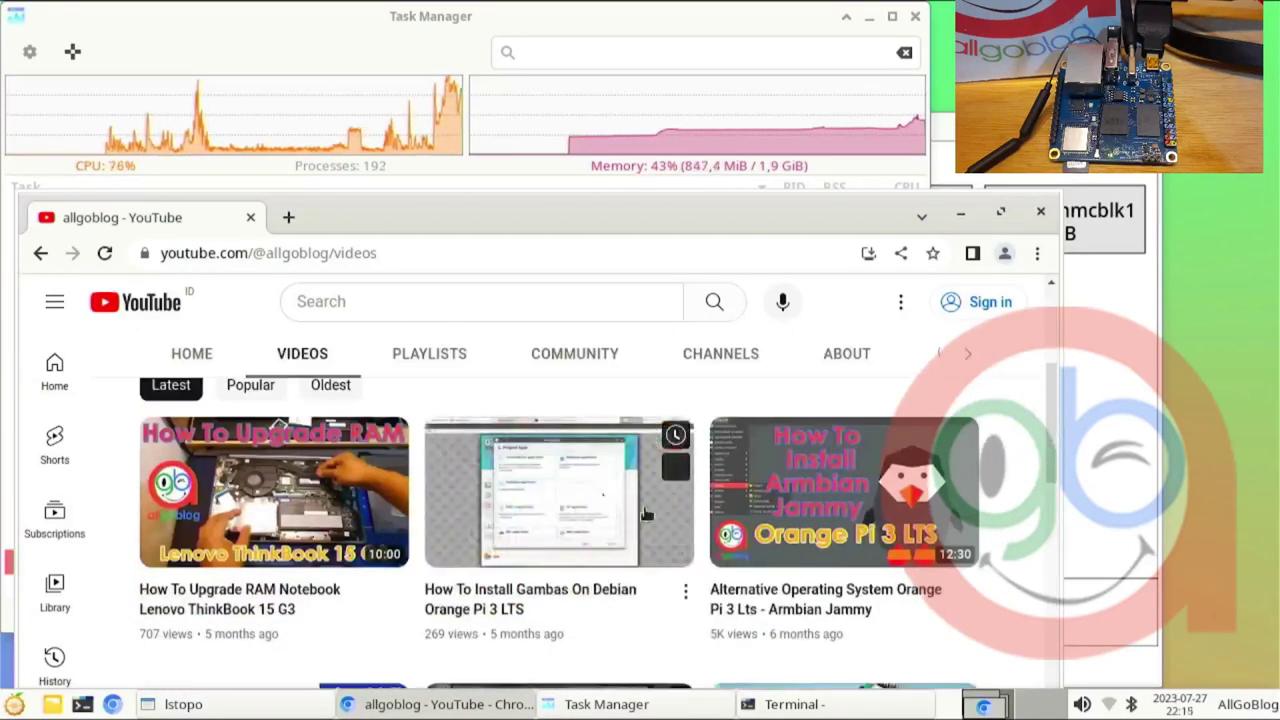
mouse_move(774, 522)
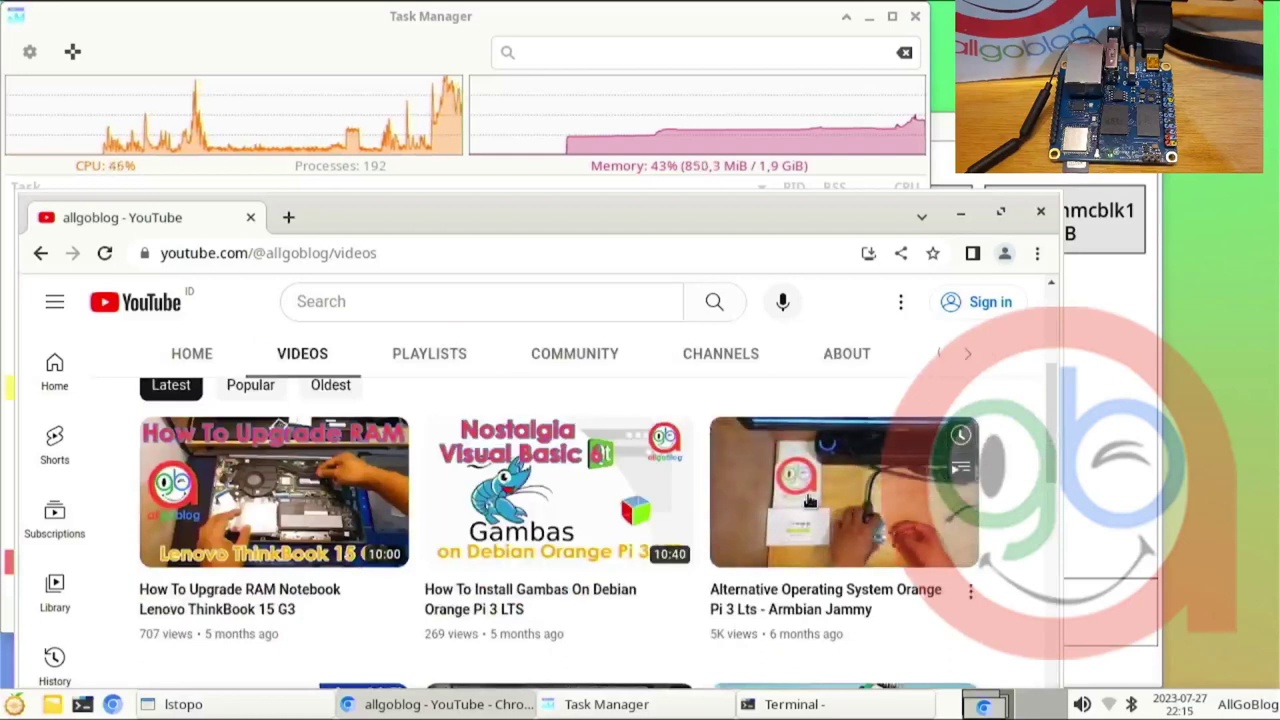
click(810, 500)
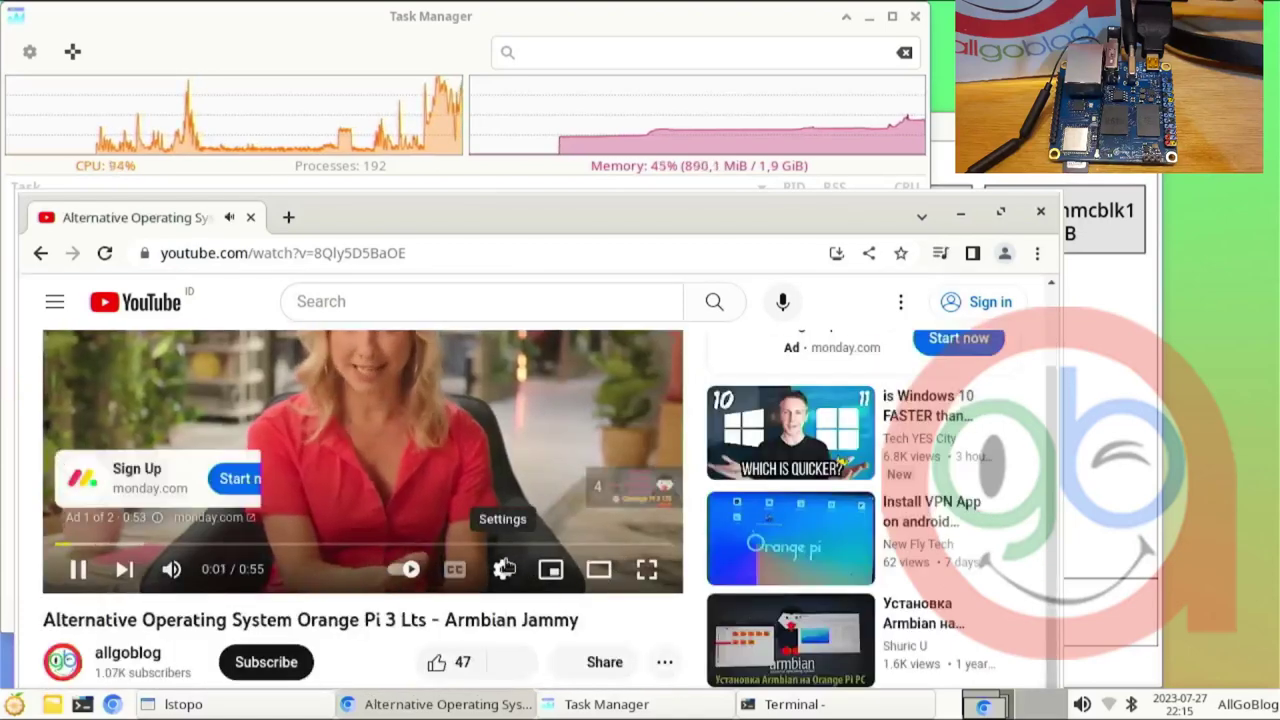
Step: Check the player settings during the advertisement, skip the ads, and open the settings for the Armbian Jammy video
click(505, 568)
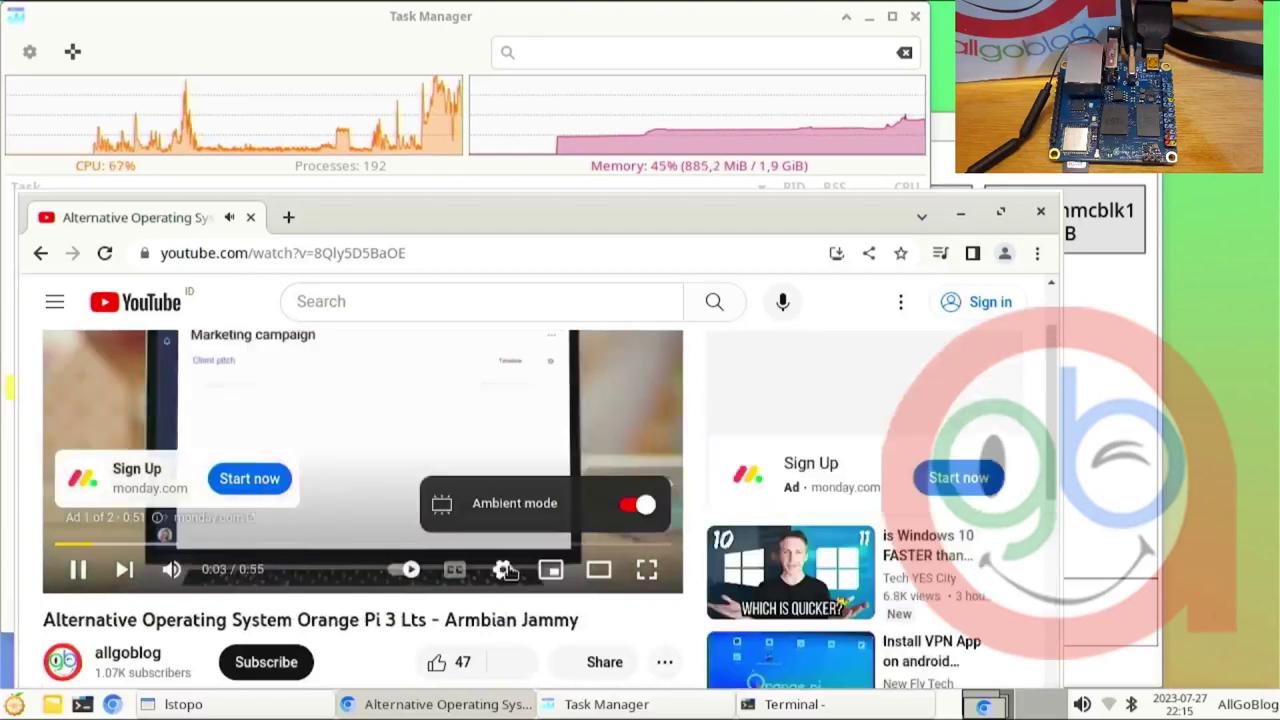
click(506, 569)
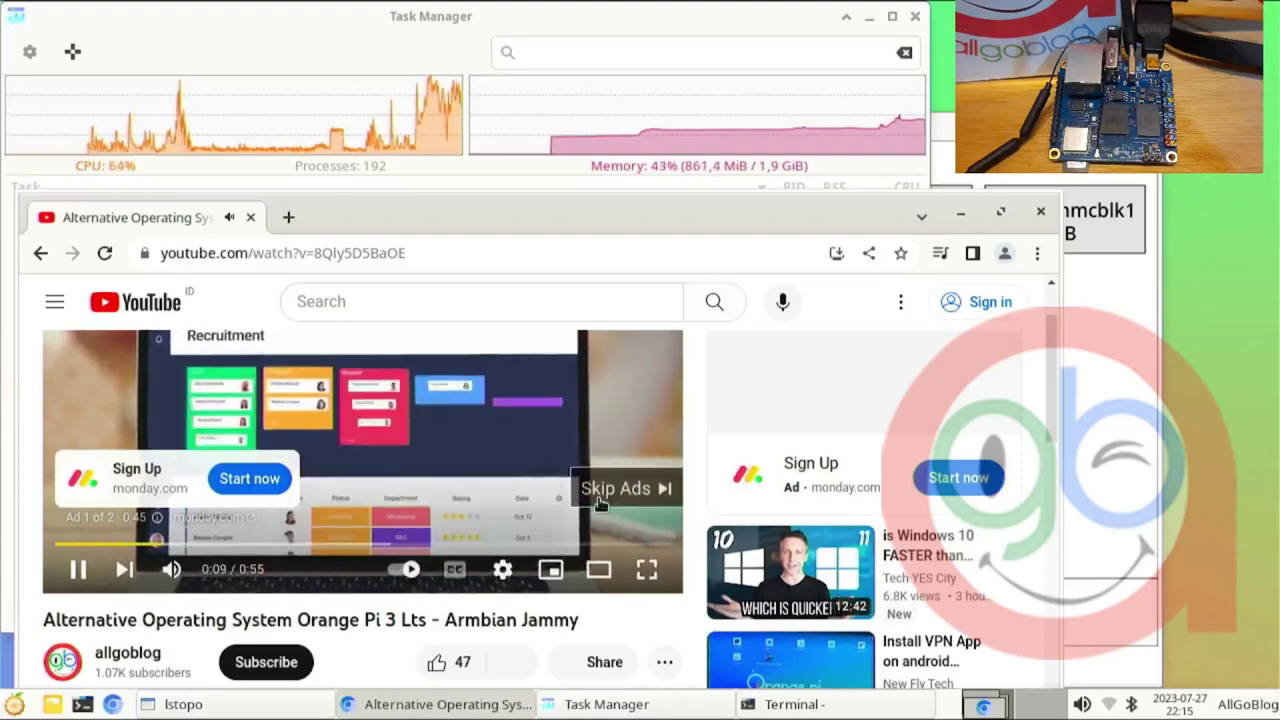
click(502, 576)
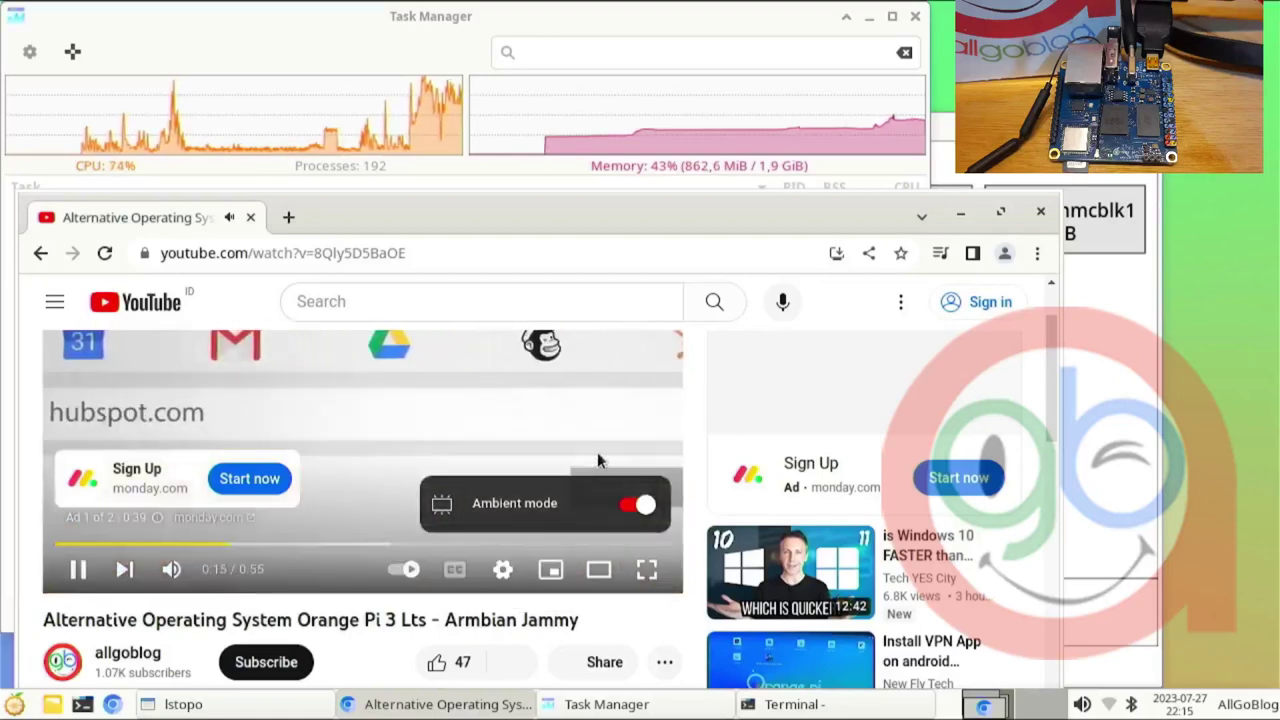
scroll(600, 462, up, 1)
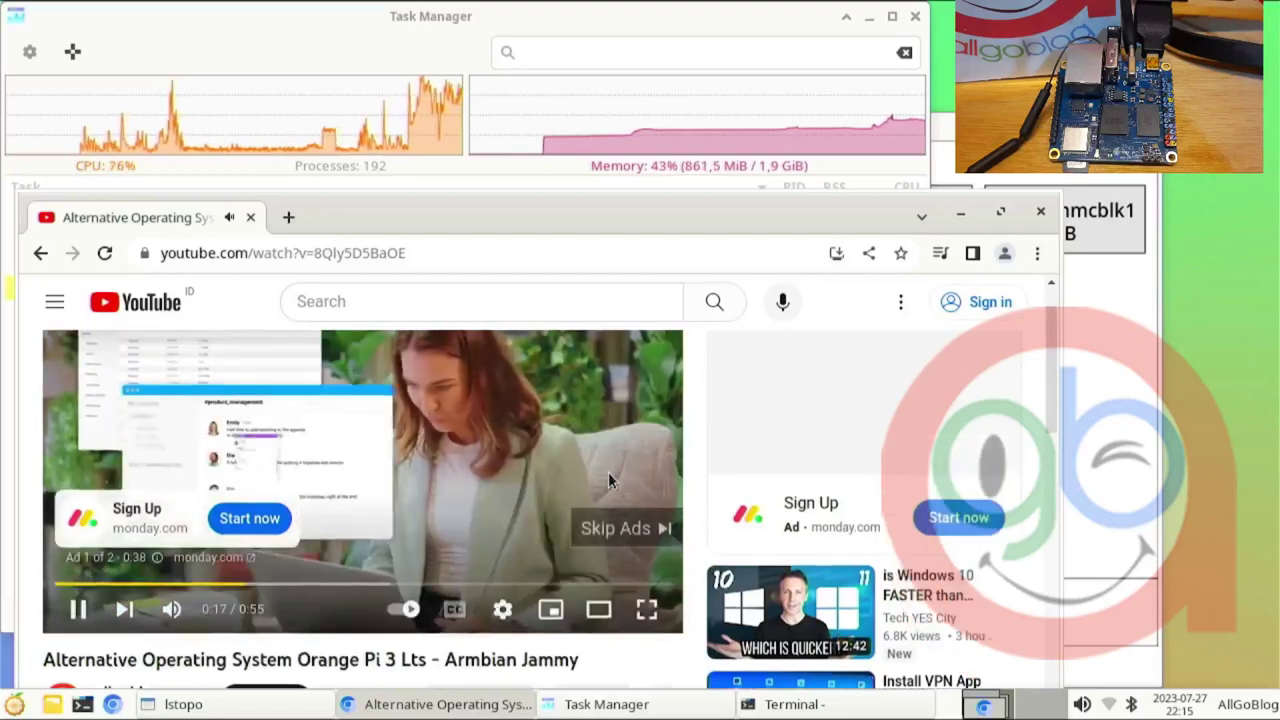
click(604, 540)
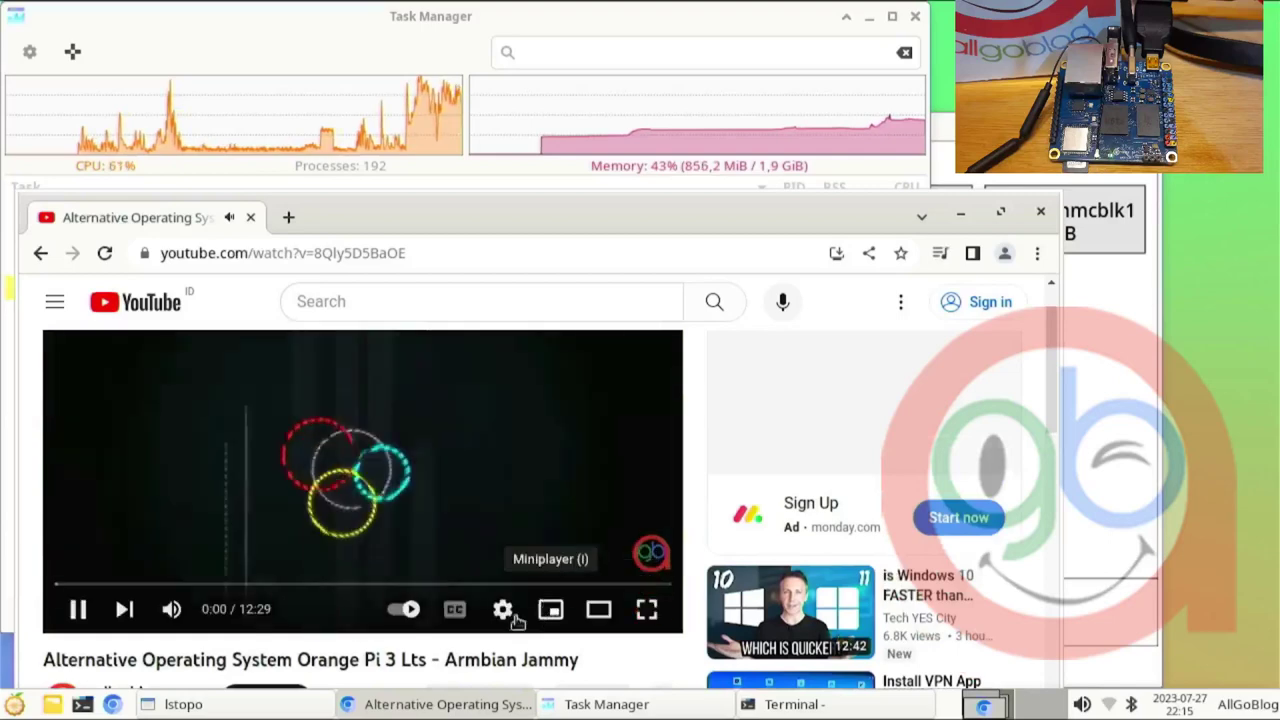
click(504, 611)
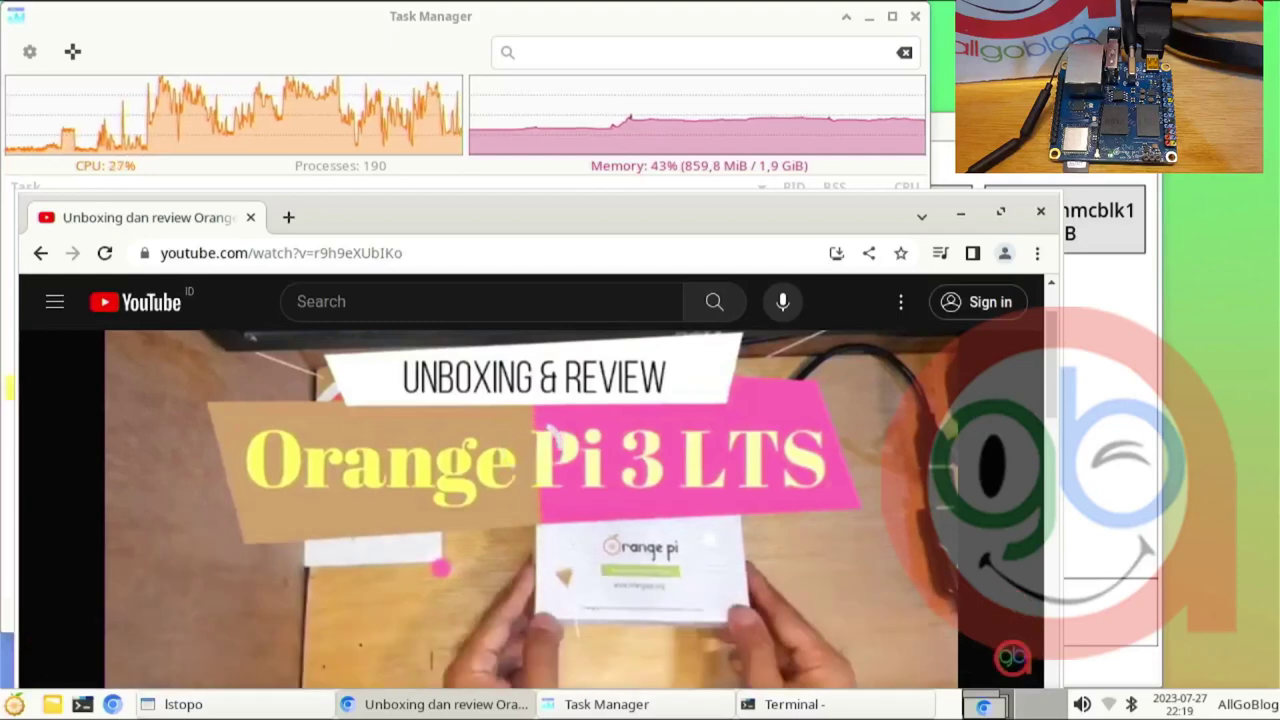
Step: Reload the Orange Pi 3 LTS unboxing and review video from its current address and start playback
click(564, 262)
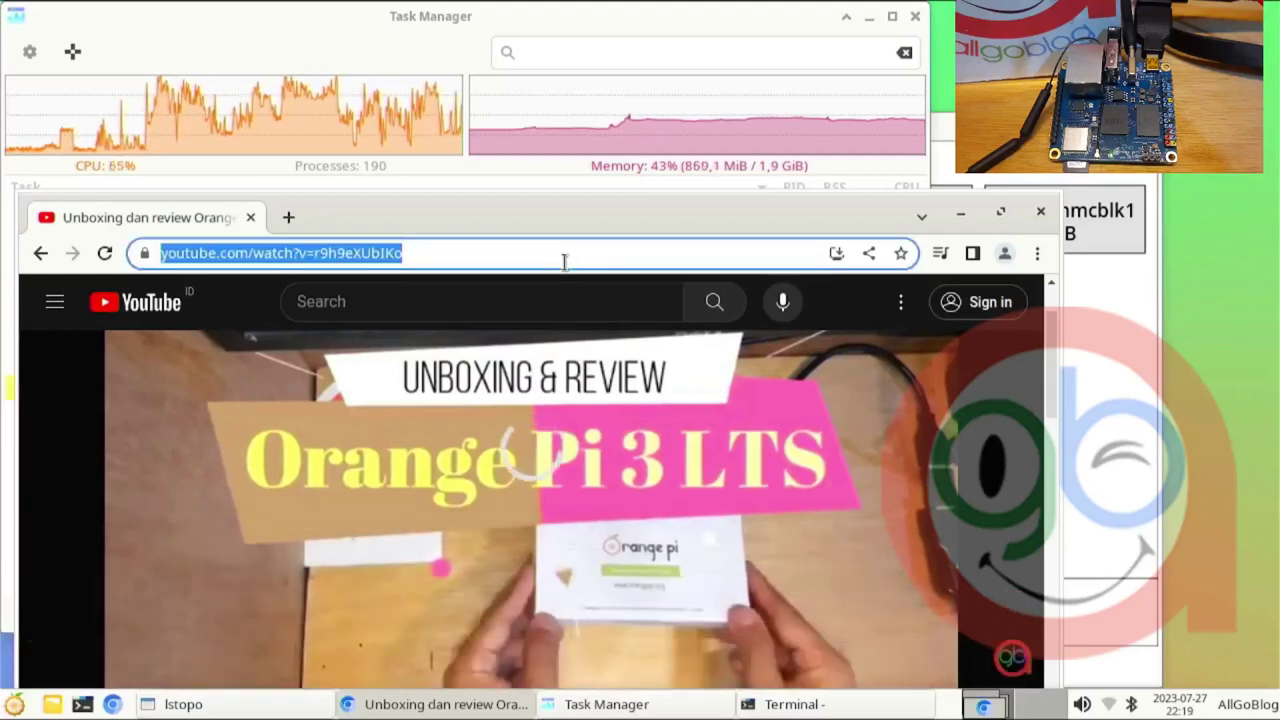
key(Return)
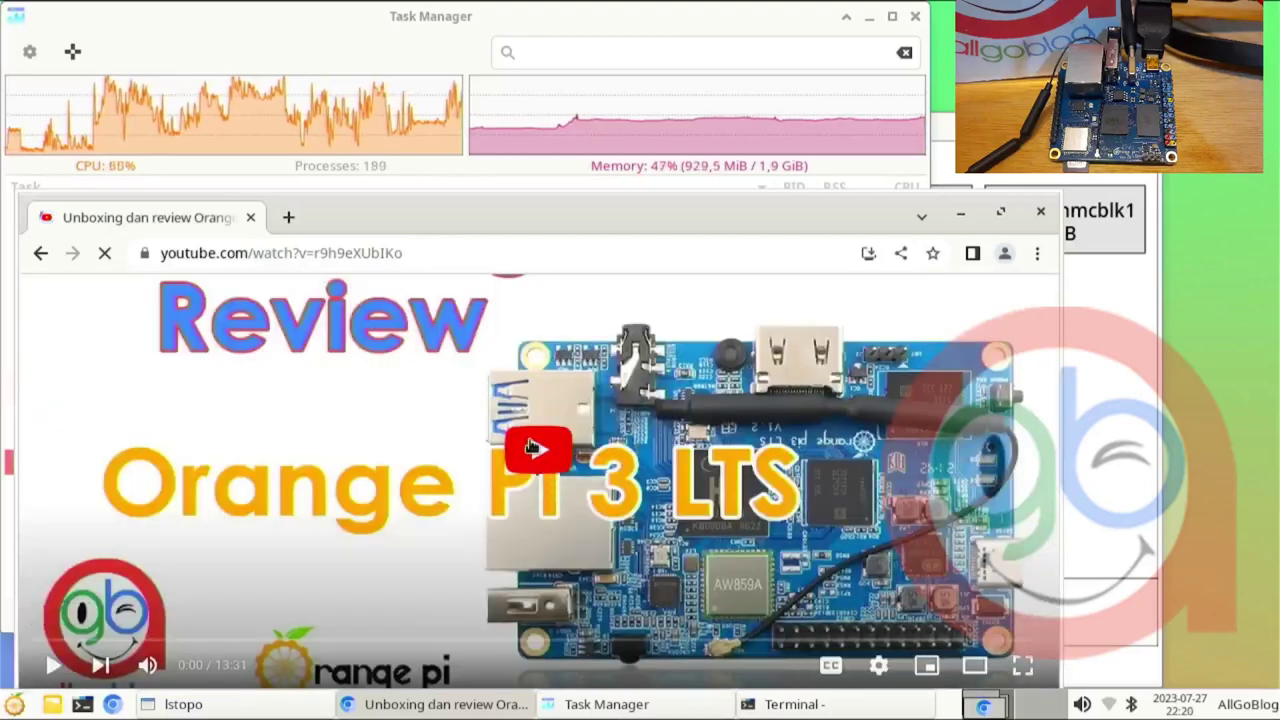
click(533, 447)
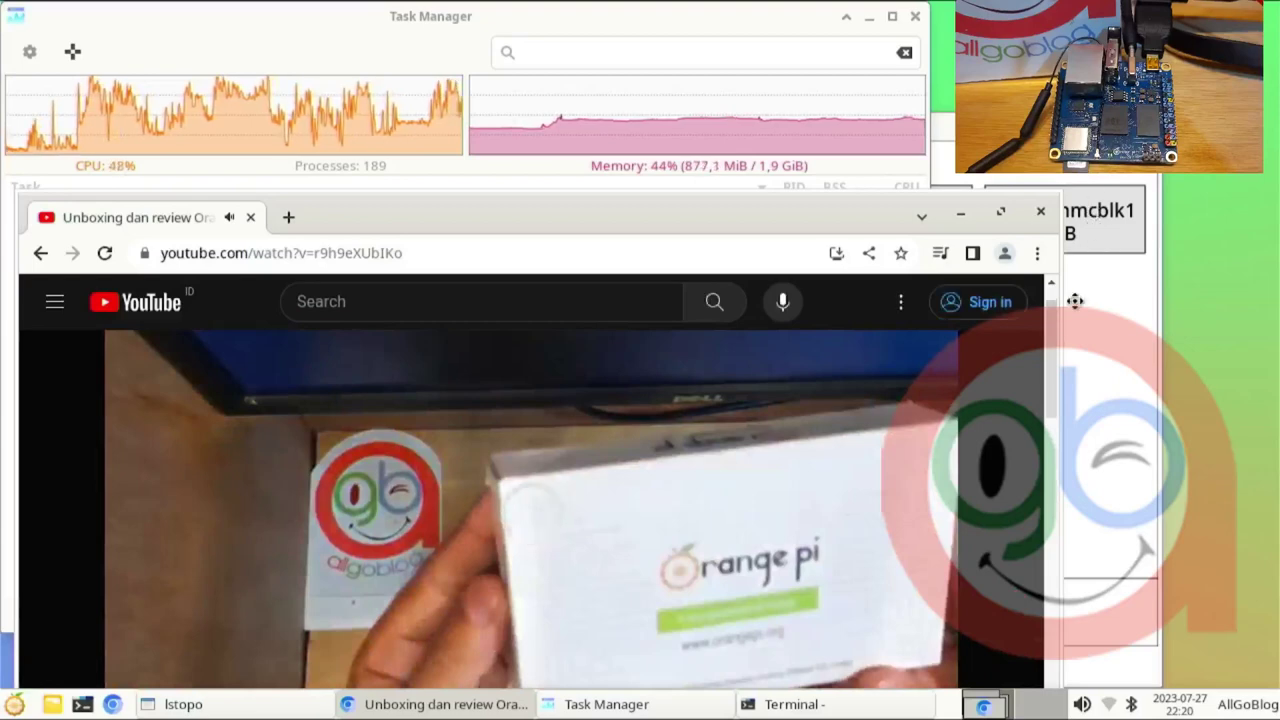
Step: Close the YouTube tab, Task Manager, the lstopo window and the terminal running htop
click(250, 219)
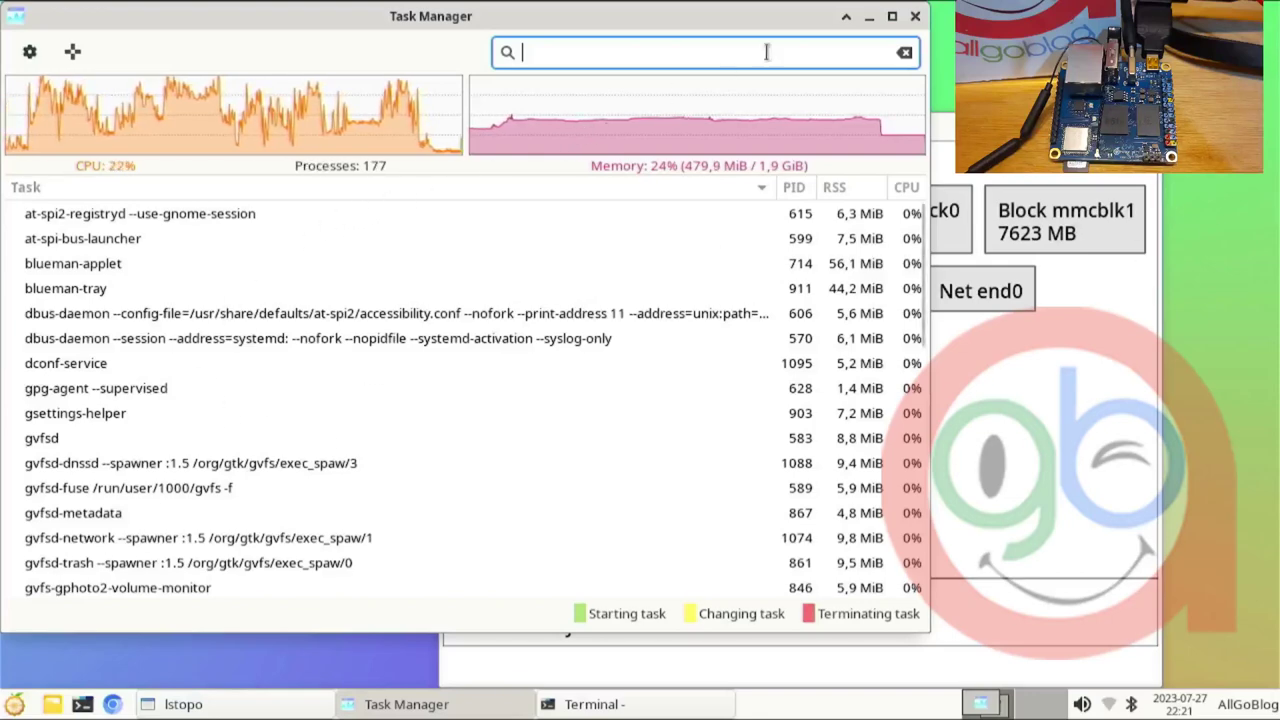
click(915, 16)
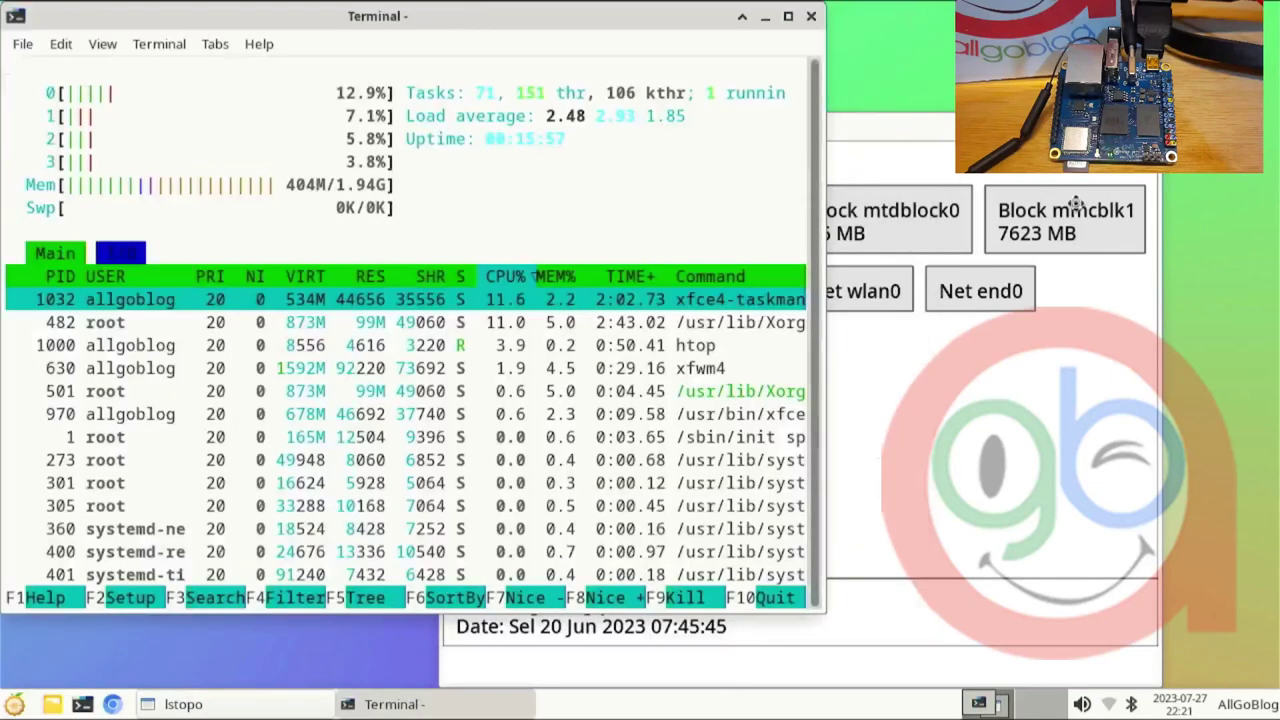
click(1073, 205)
key(alt+F4)
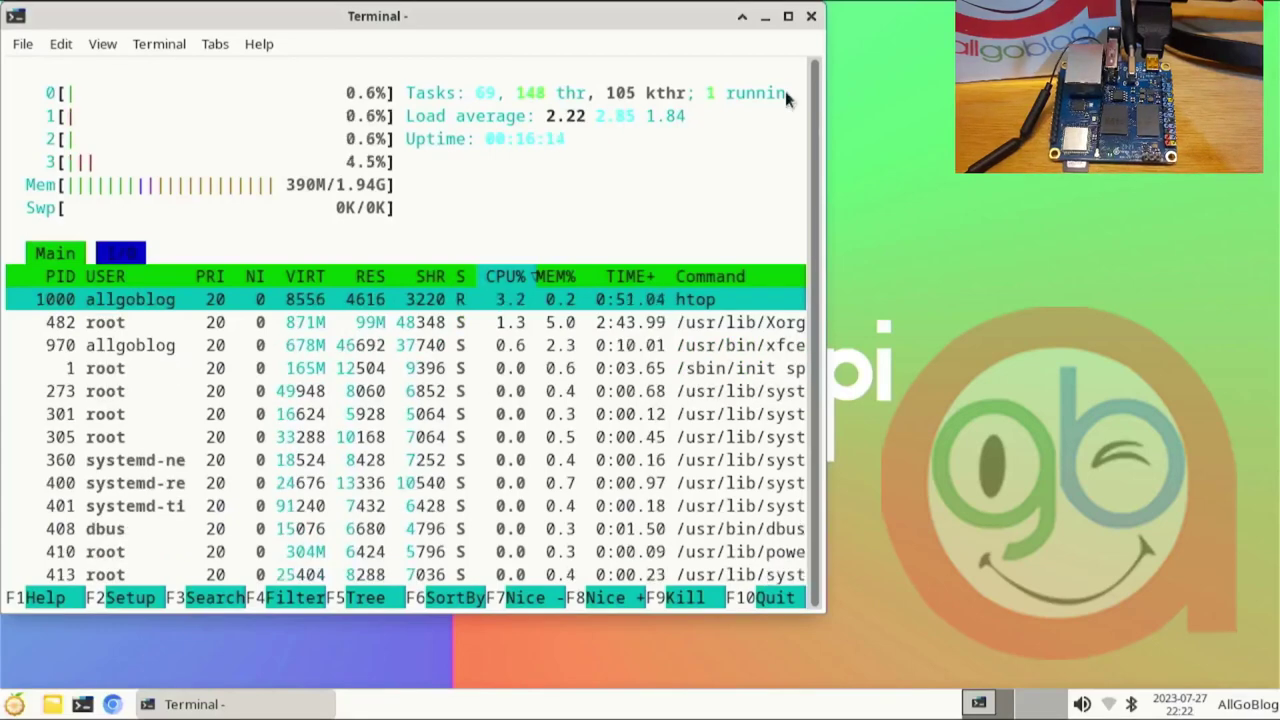
click(816, 21)
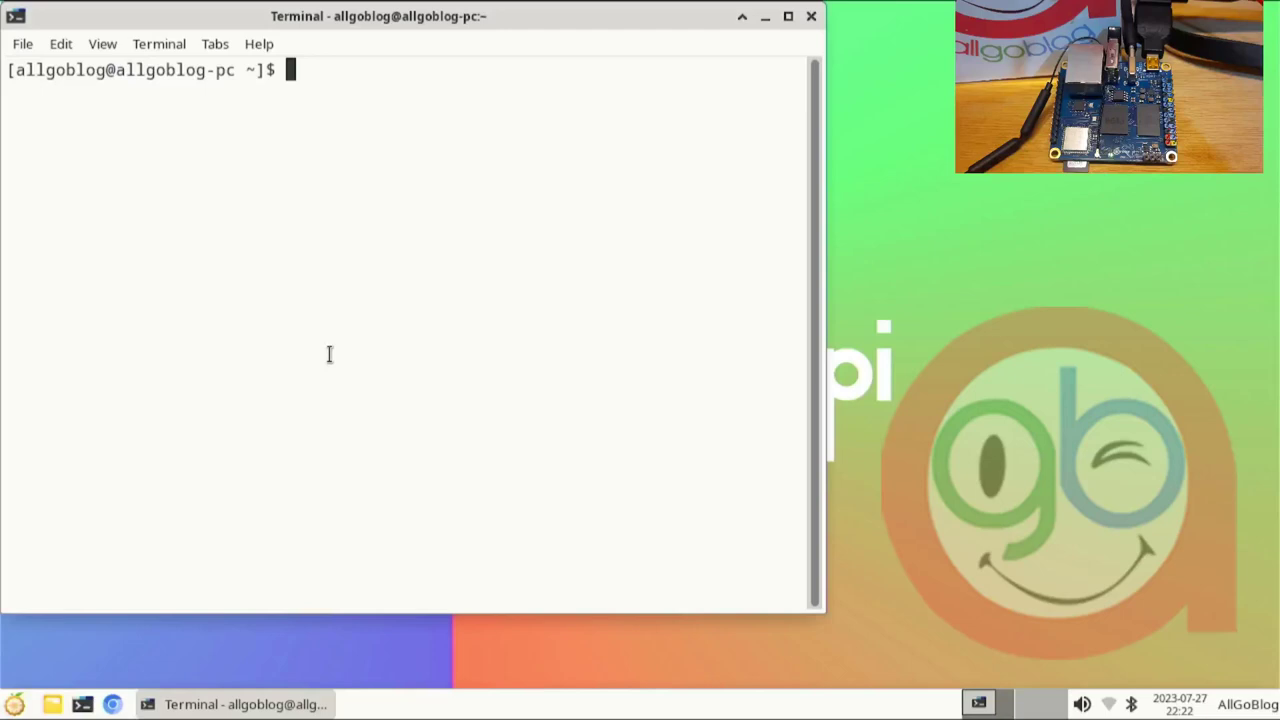
Step: Try to run sudo /proc/cpuinfo in a terminal, authenticating with the account password, and close that terminal
text(s)
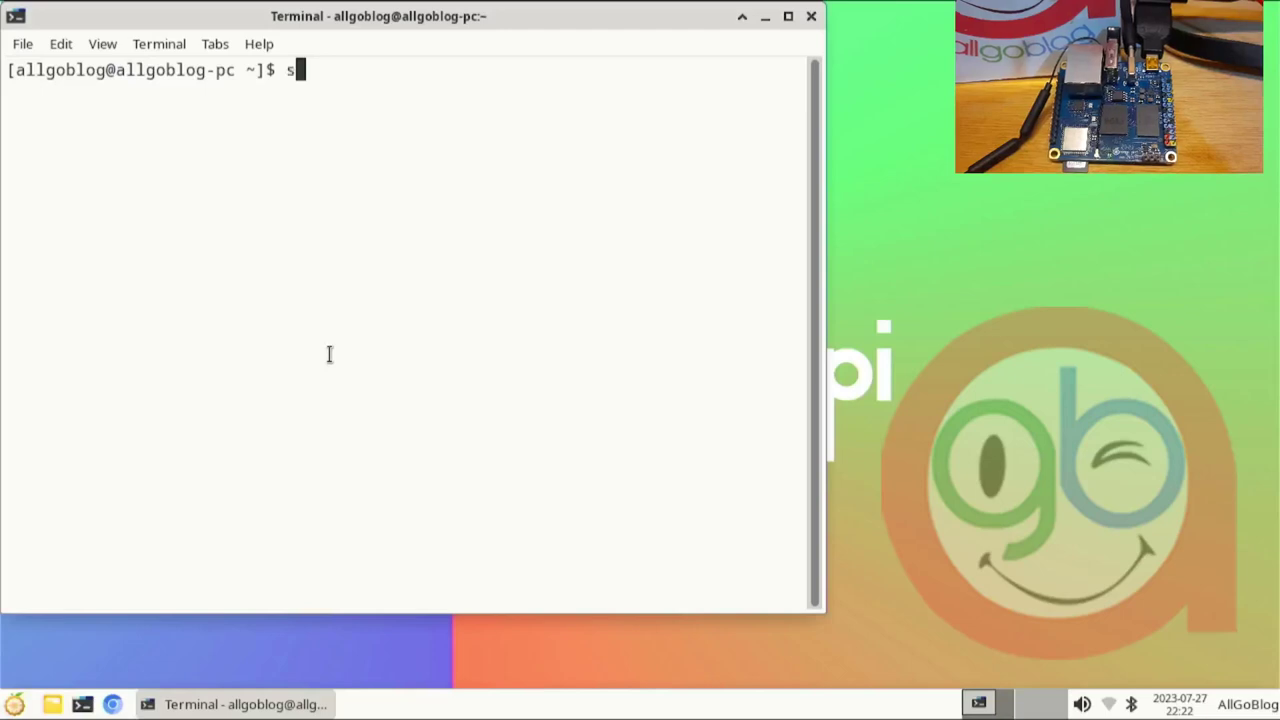
text(udo )
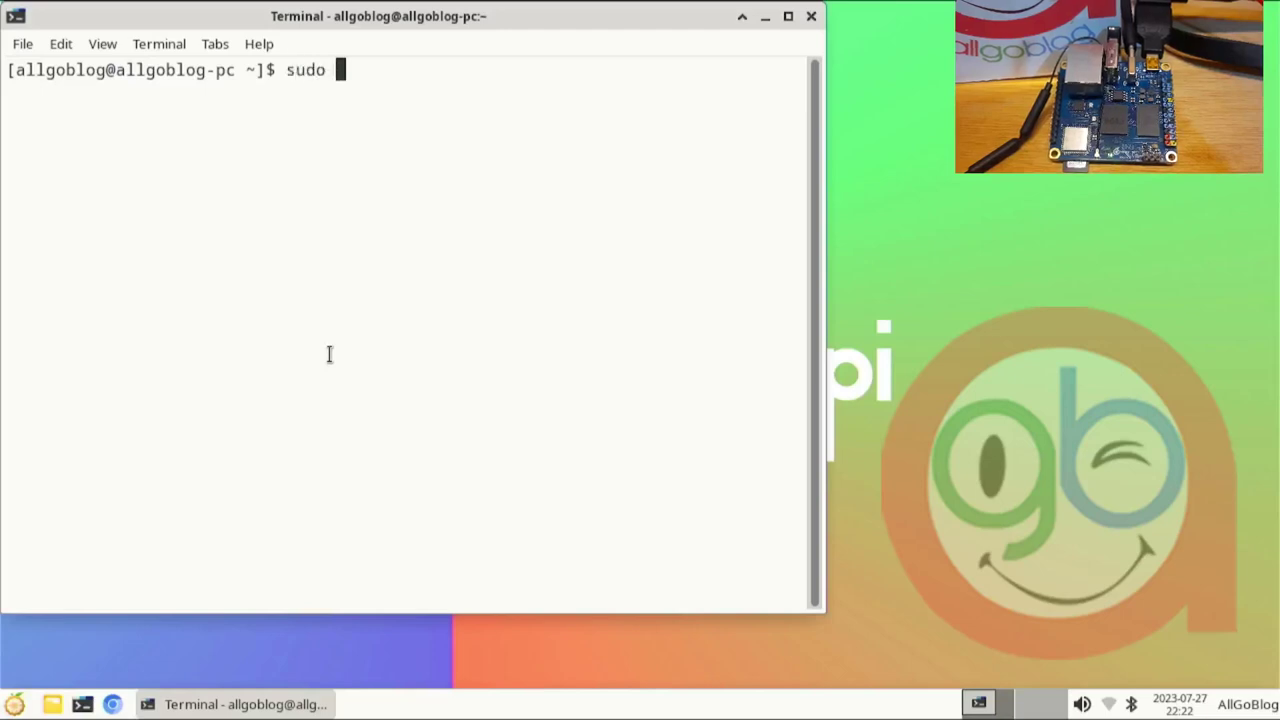
text(/pro)
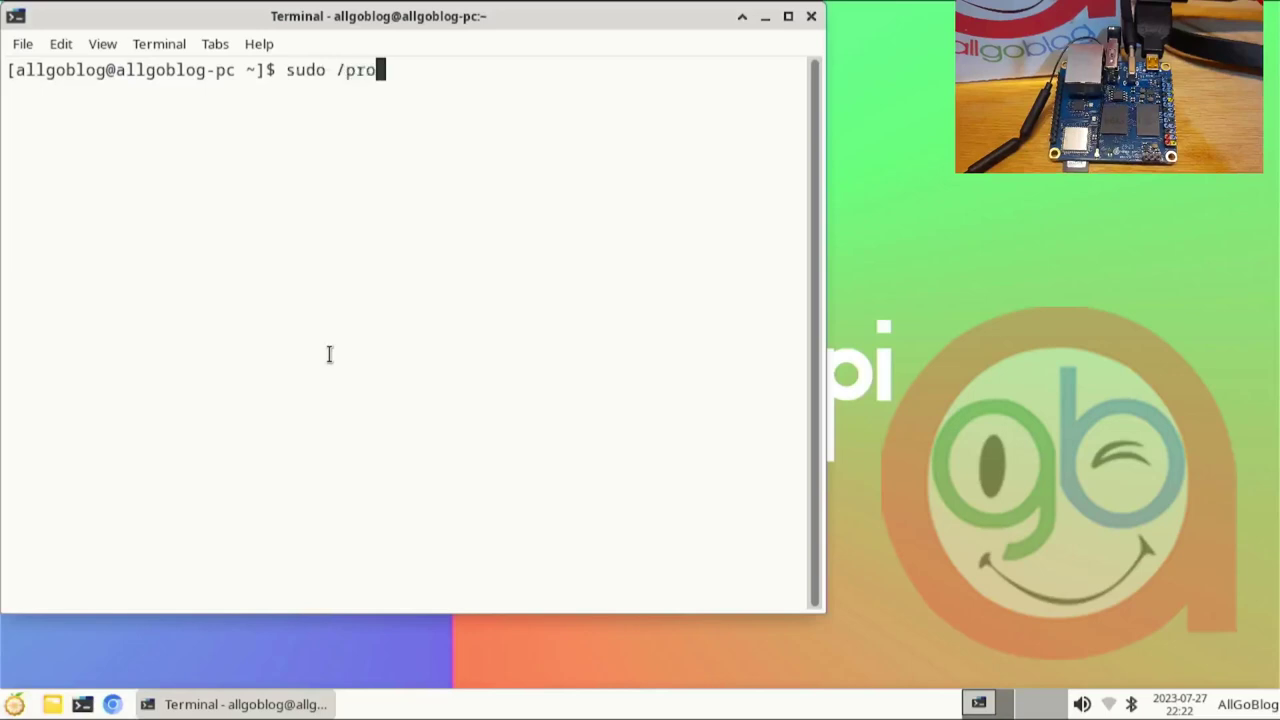
text(c/c)
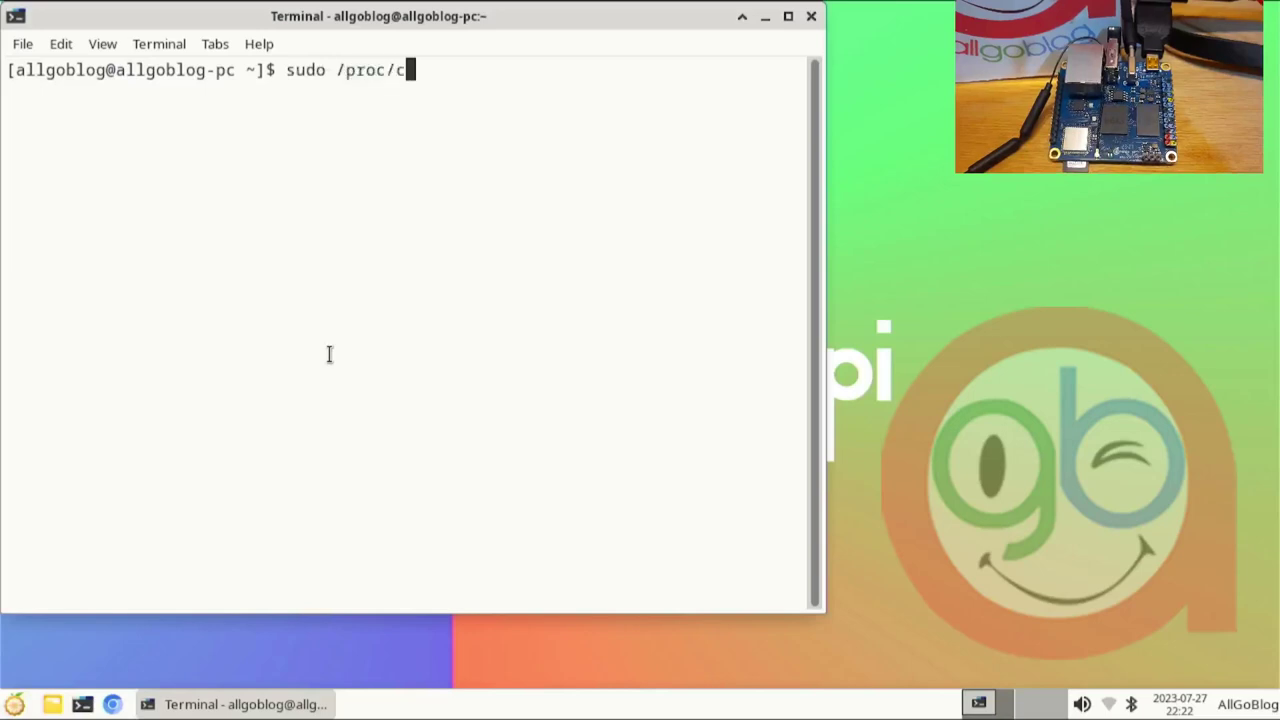
text(puinfo)
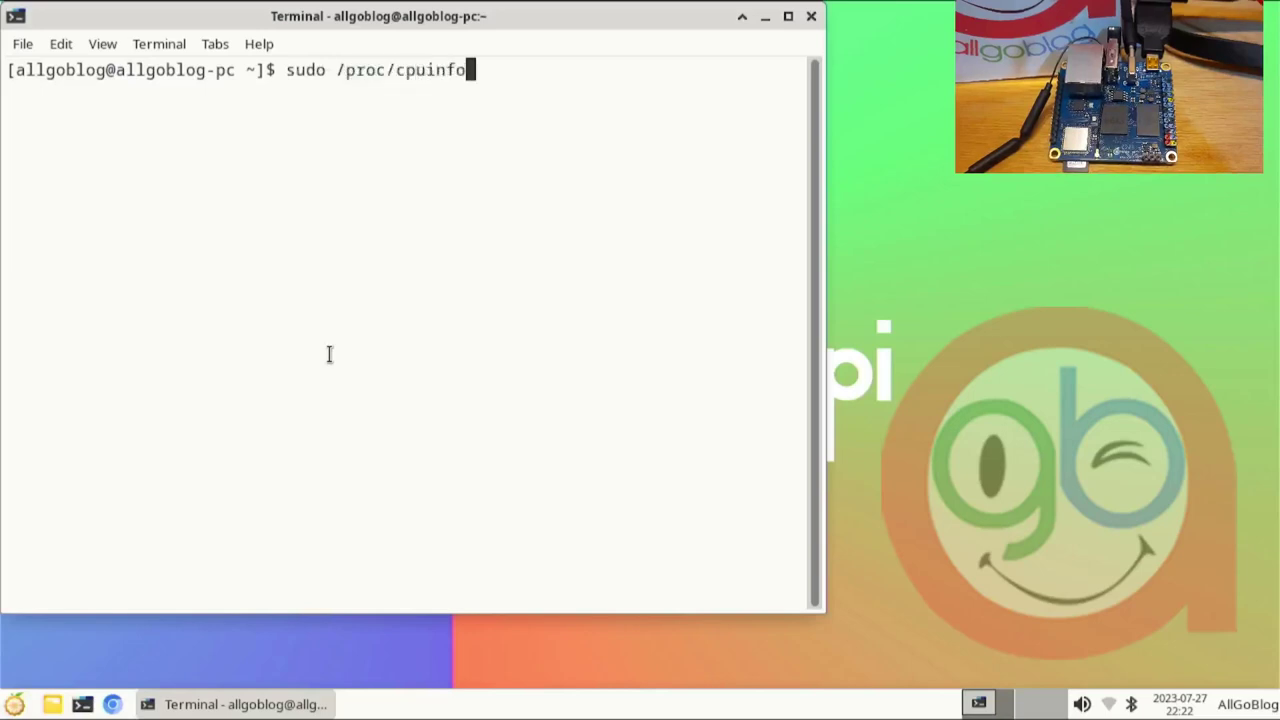
key(Return)
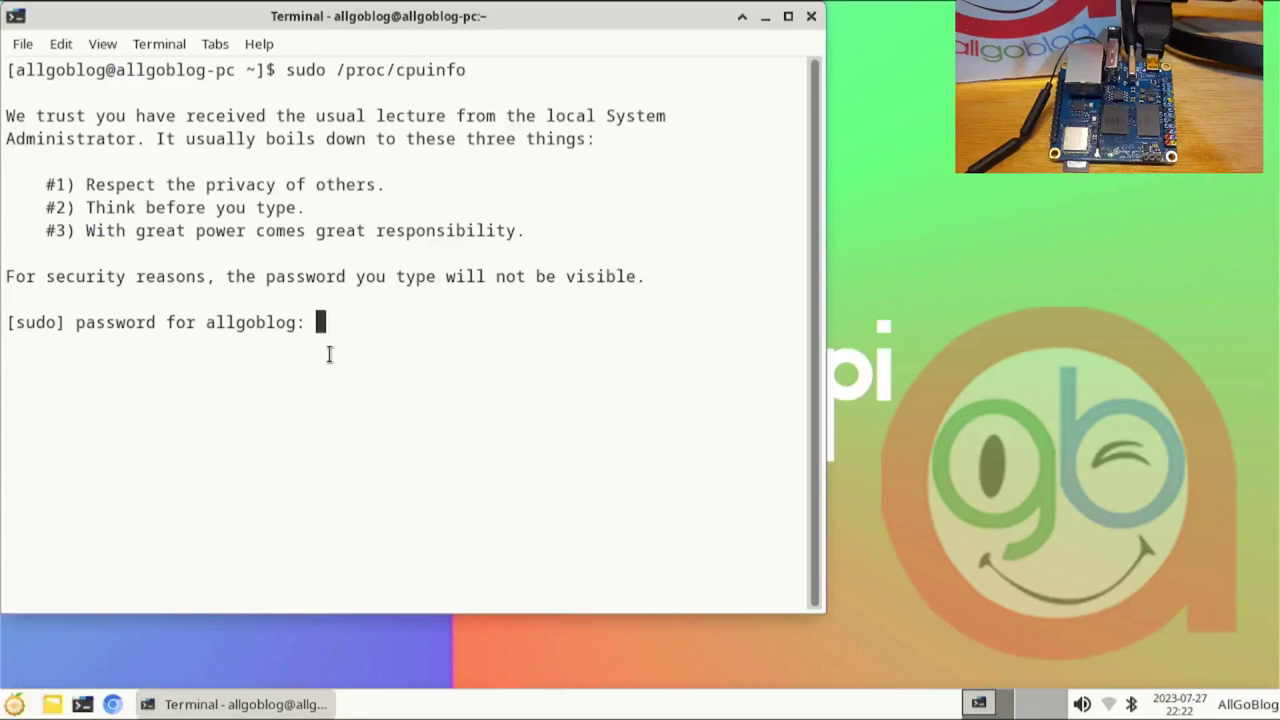
key(Return)
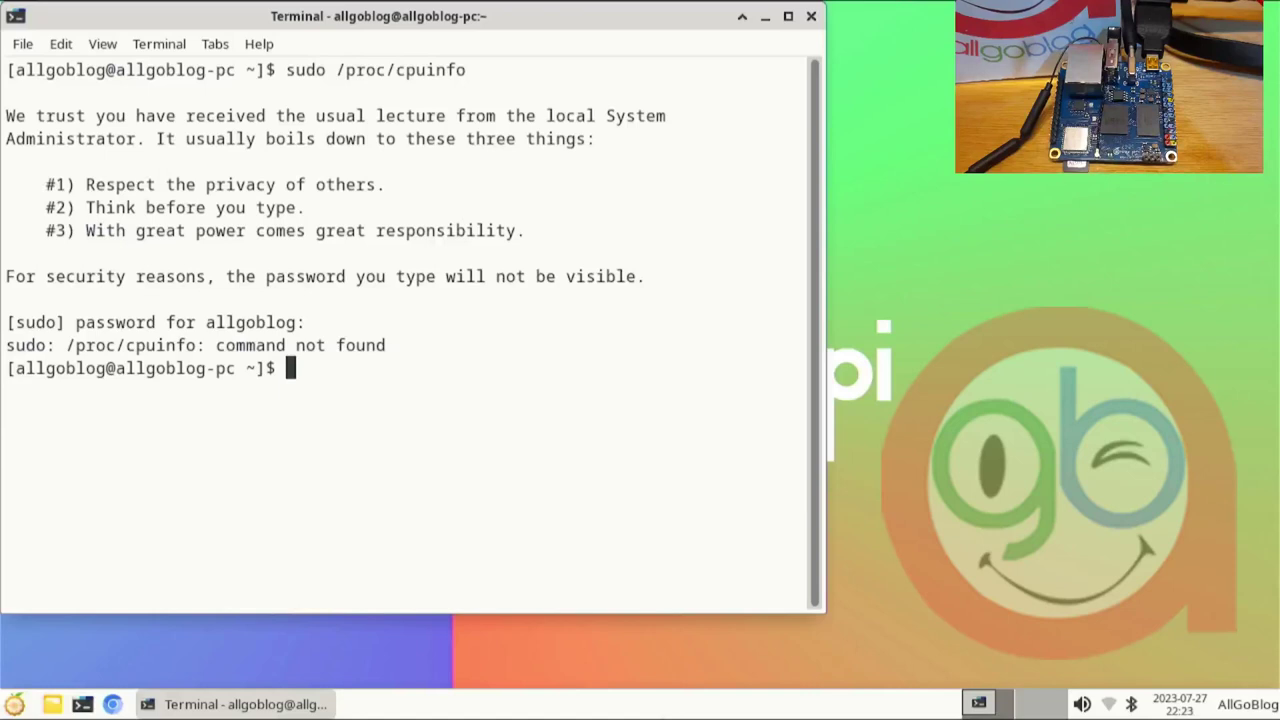
click(811, 16)
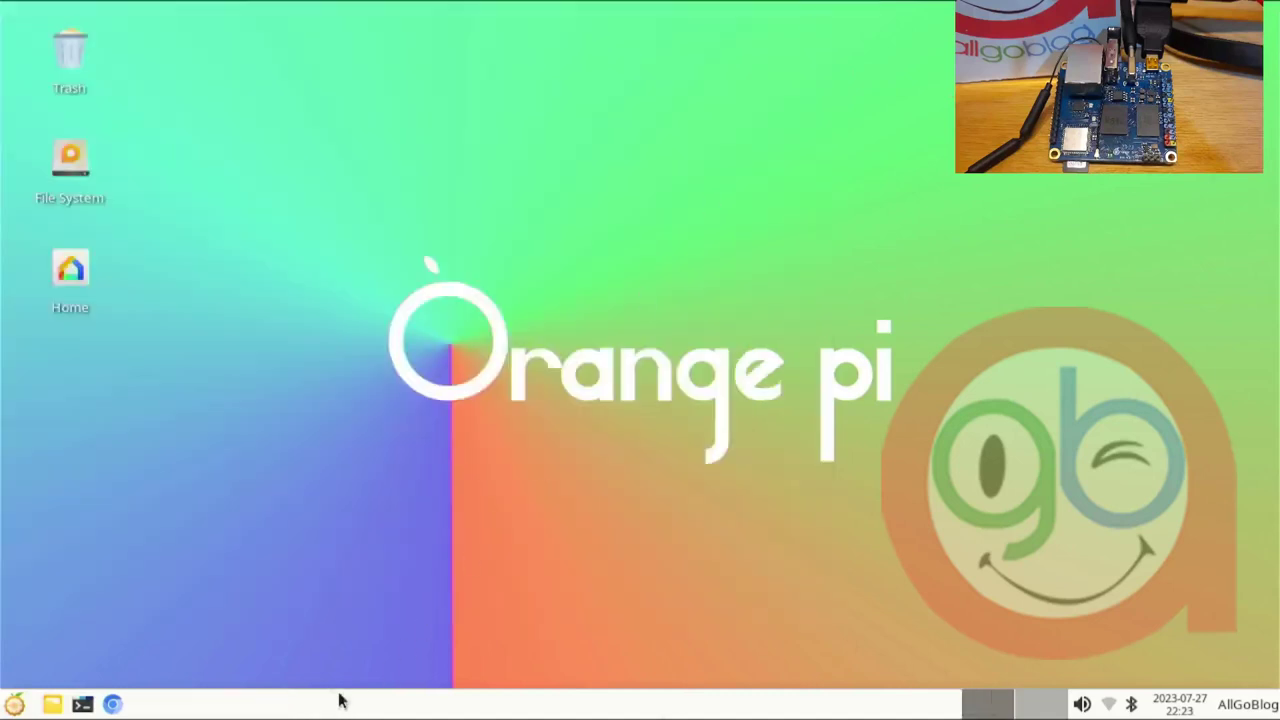
Step: Run lscpu in a new terminal and examine the processor details from architecture through vulnerabilities
click(84, 706)
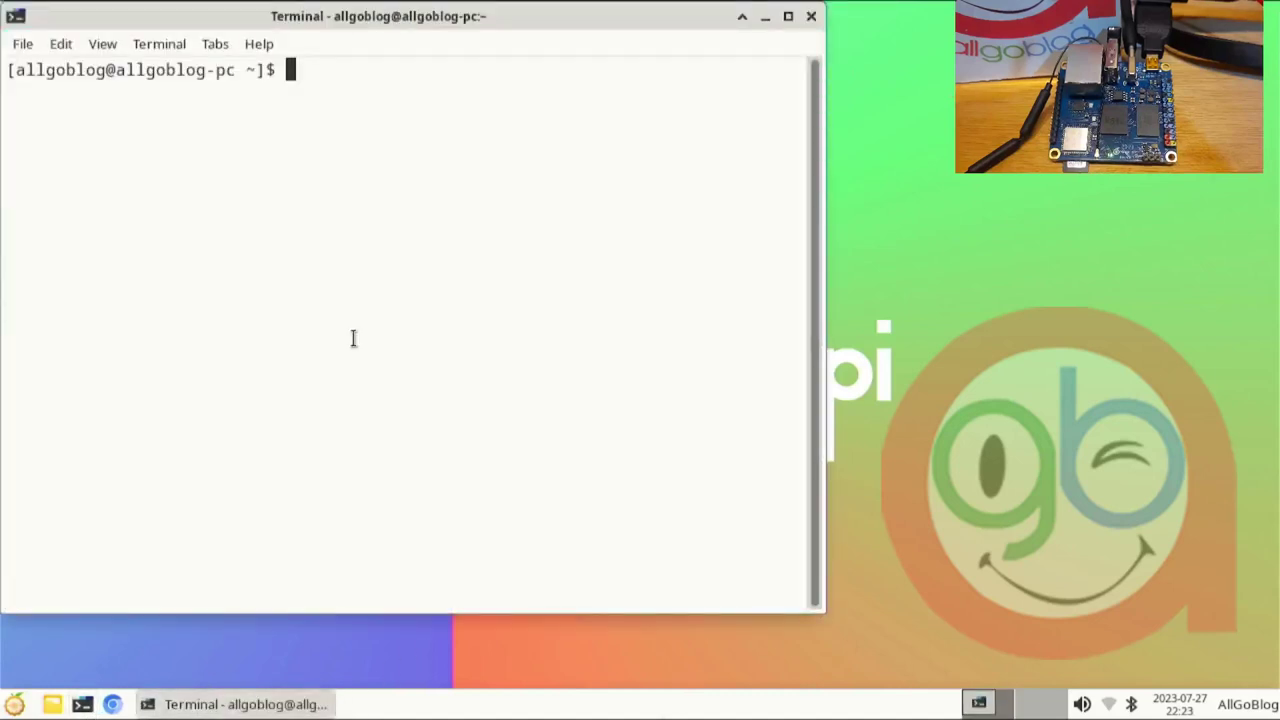
text(lsc)
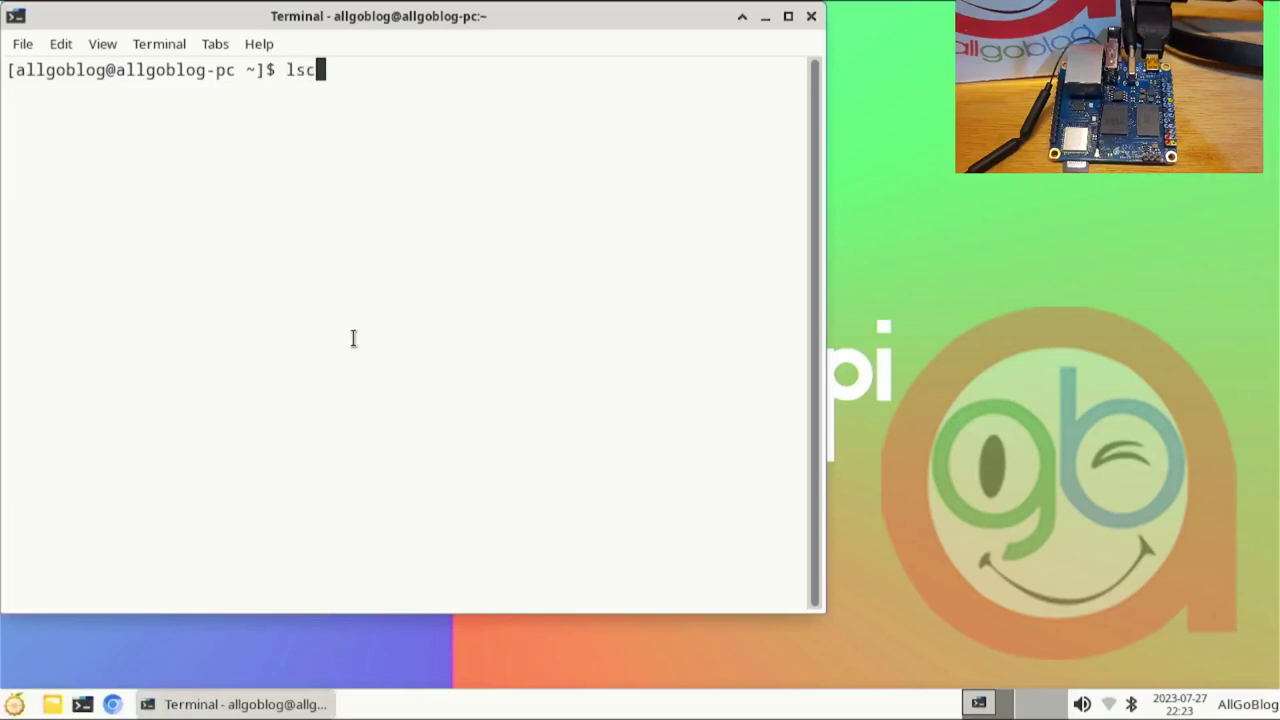
text(pu)
key(Return)
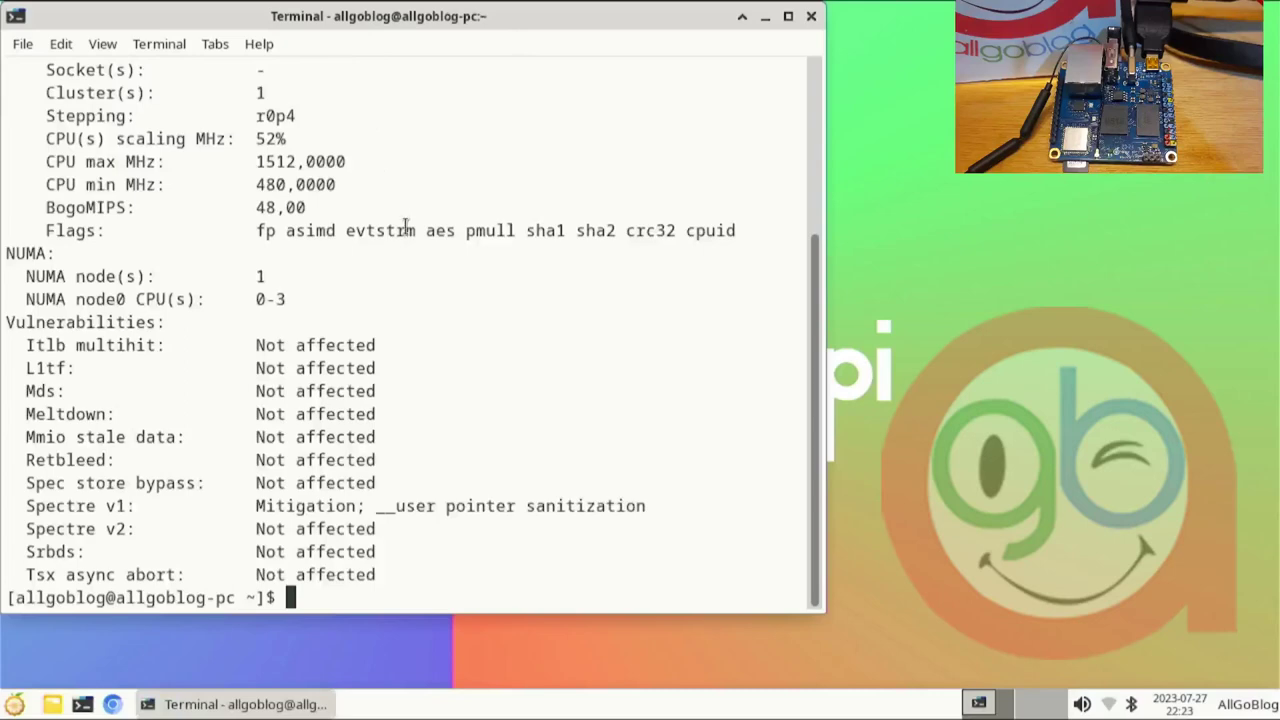
scroll(405, 227, up, 3)
scroll(405, 227, up, 1)
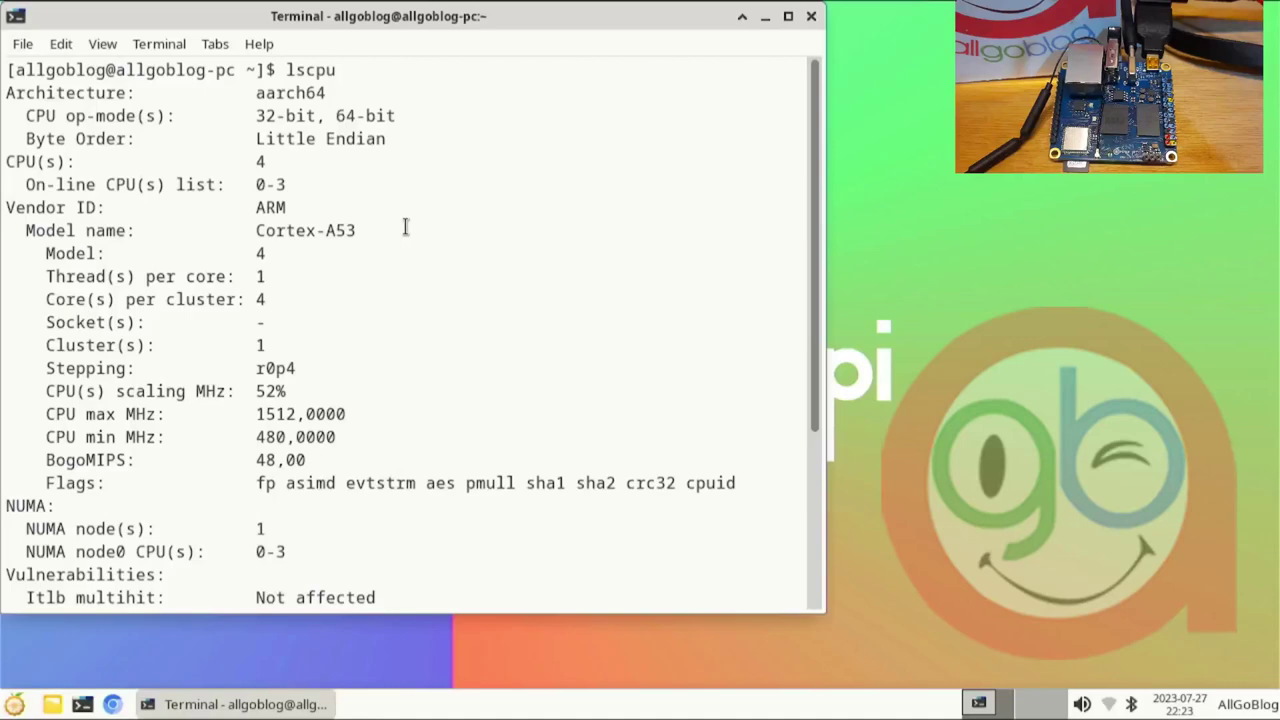
scroll(405, 227, down, 4)
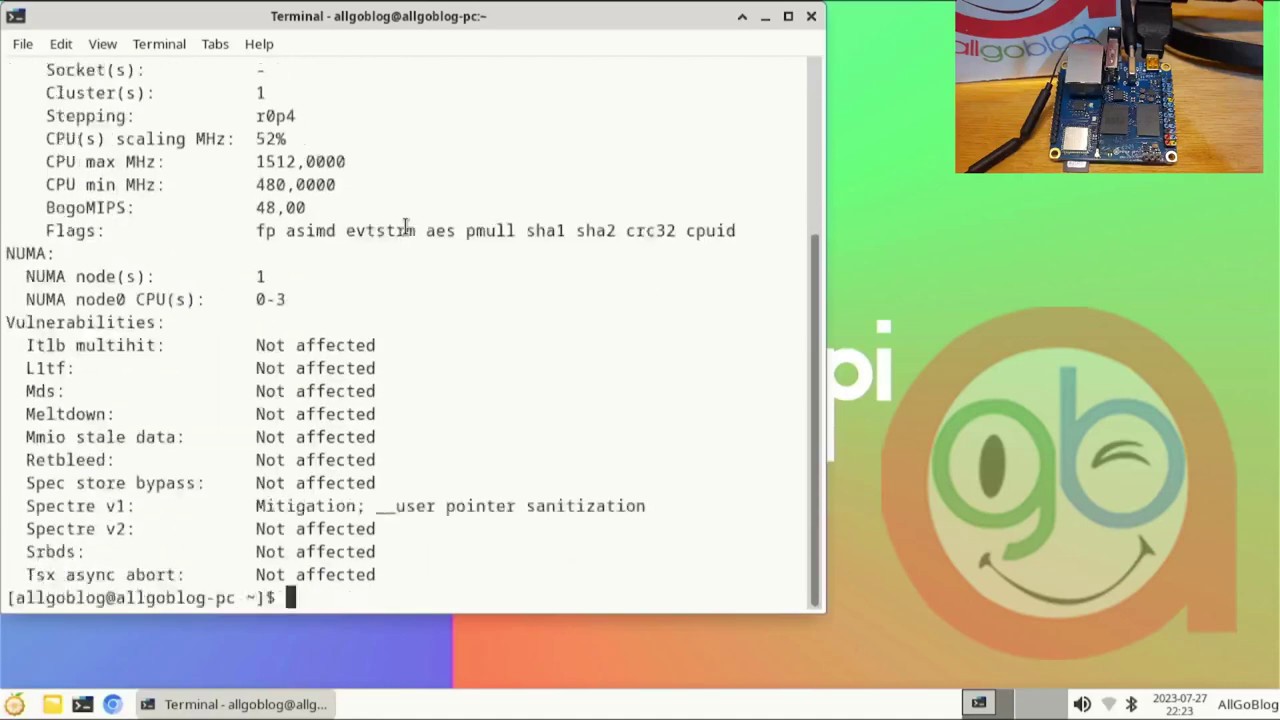
scroll(408, 227, up, 4)
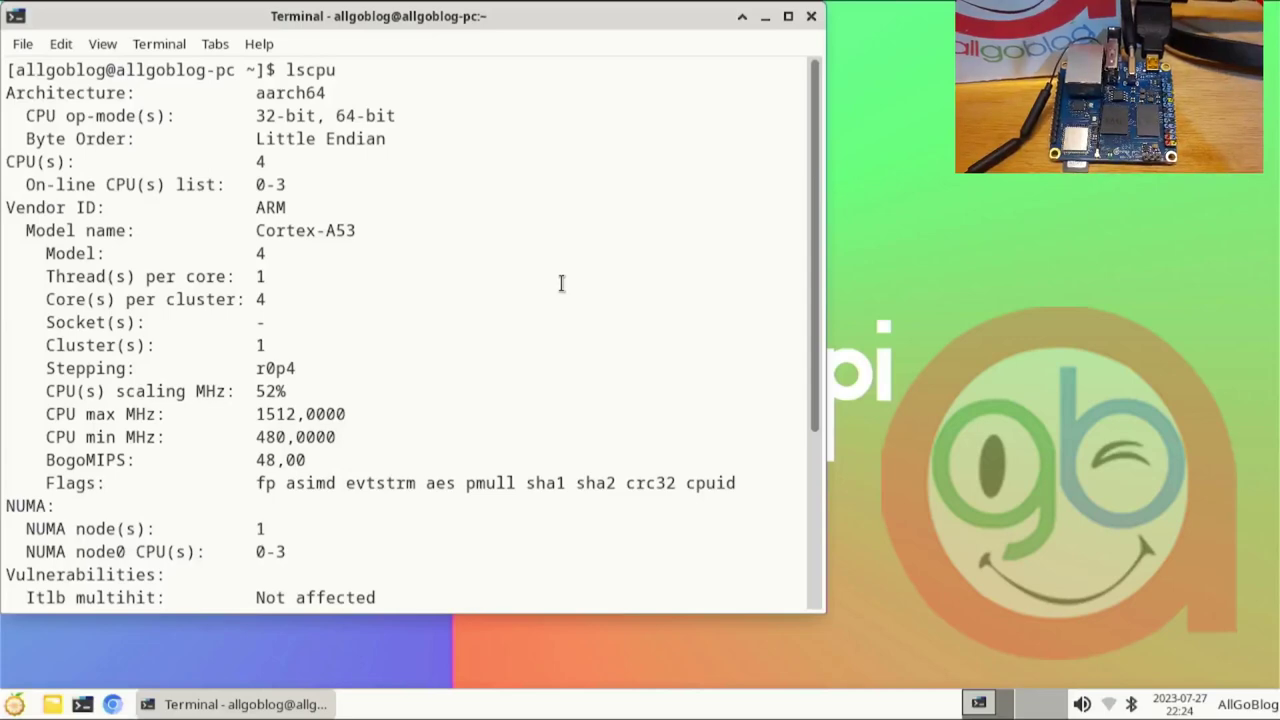
Step: Try to list the network hardware with sudo lshw -C network, authenticating with the account password
text(sudo )
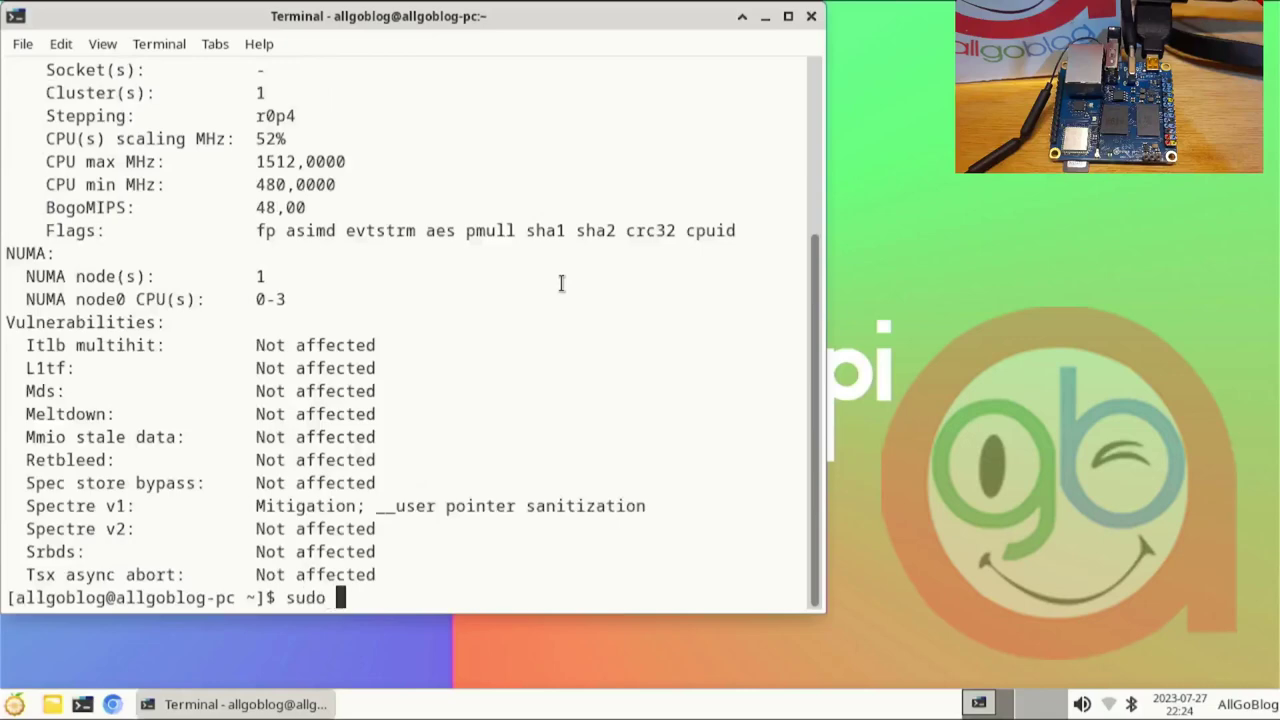
text(lshw)
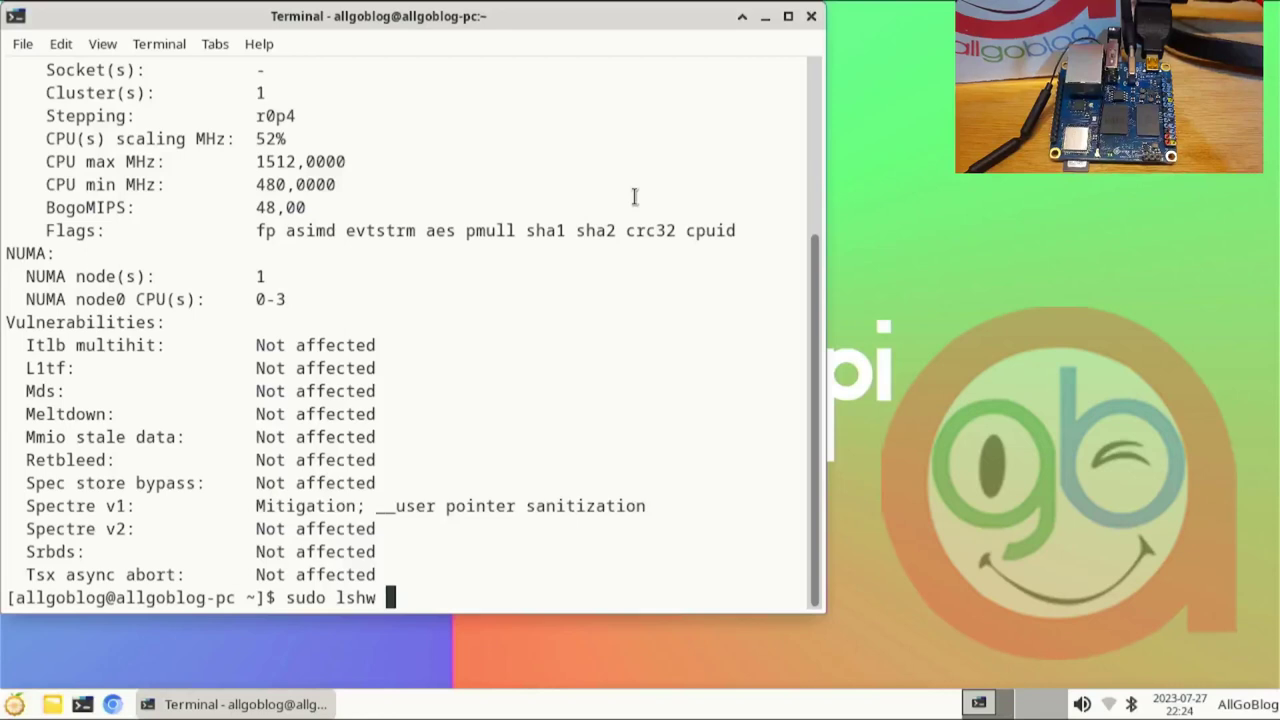
text( -C network)
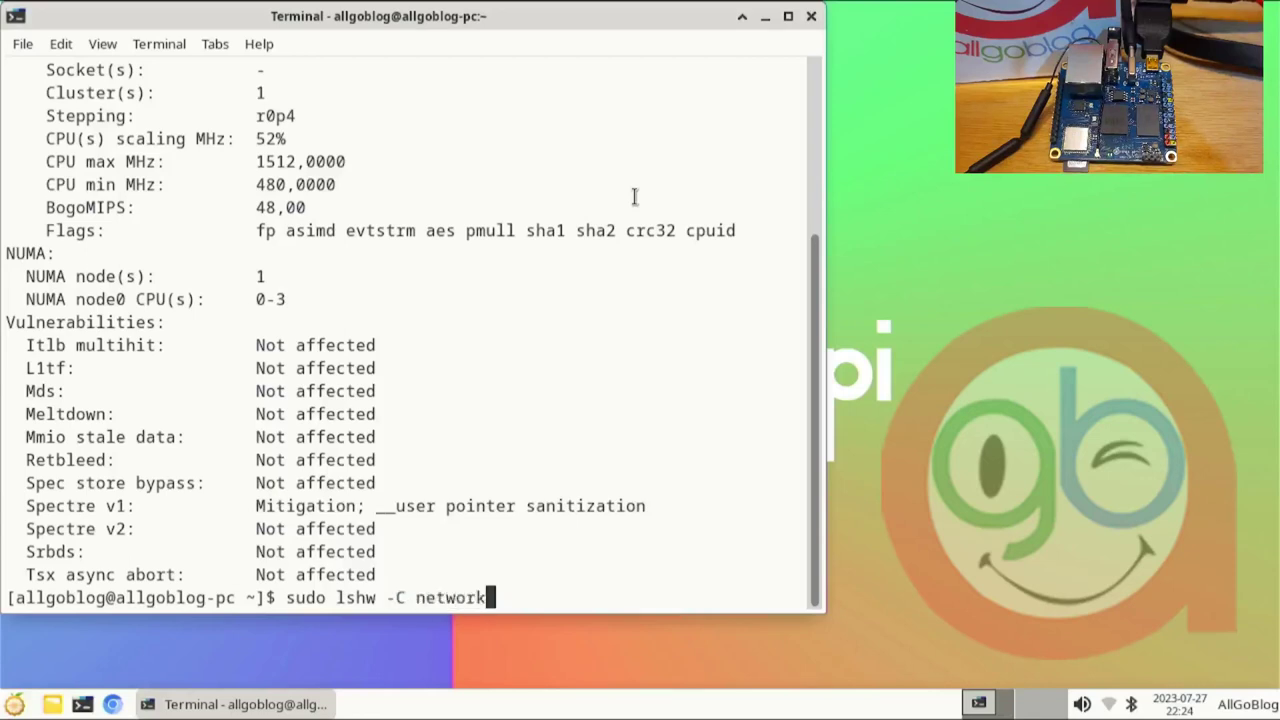
key(Return)
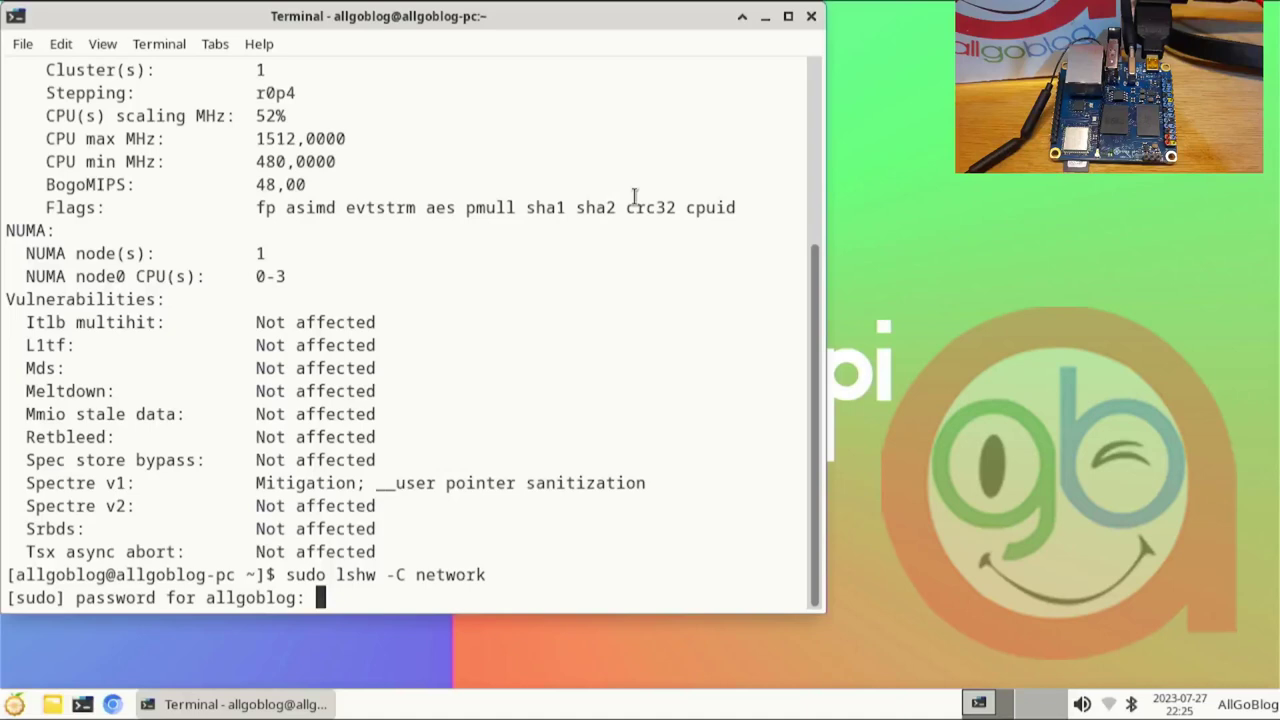
key(Return)
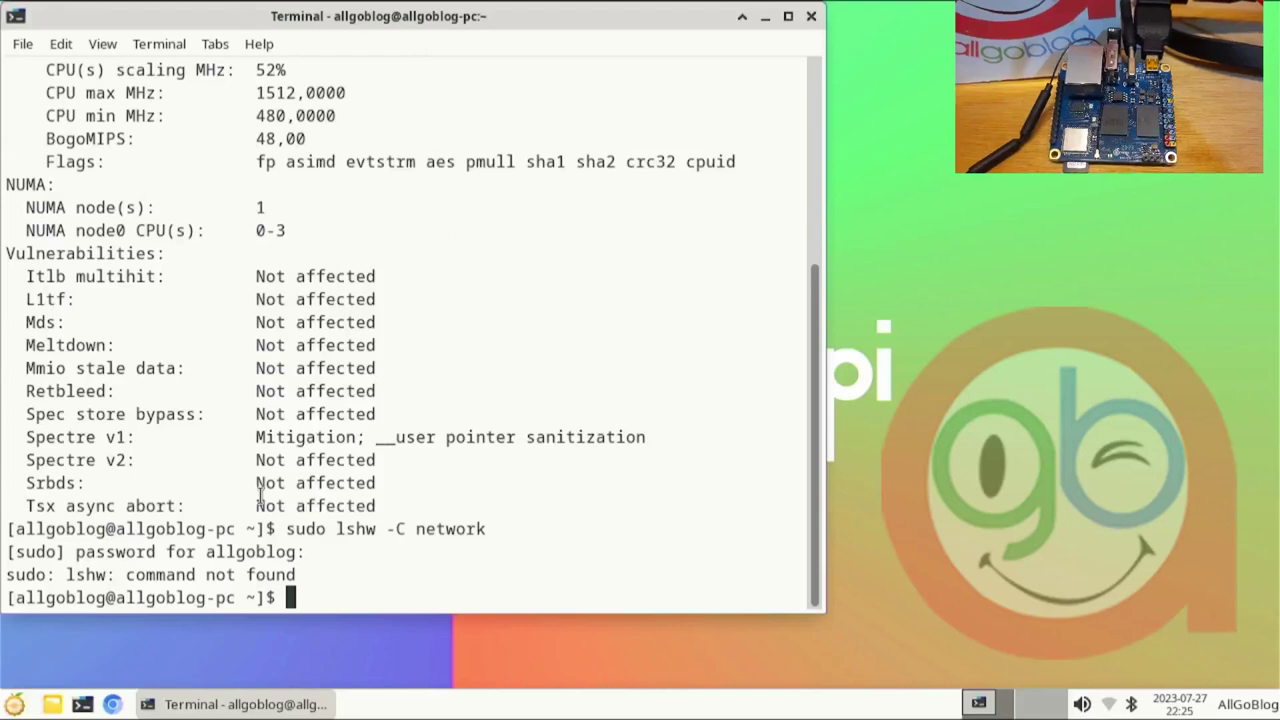
Step: Run free -m to check memory usage in megabytes, and close the terminal
text(free mem)
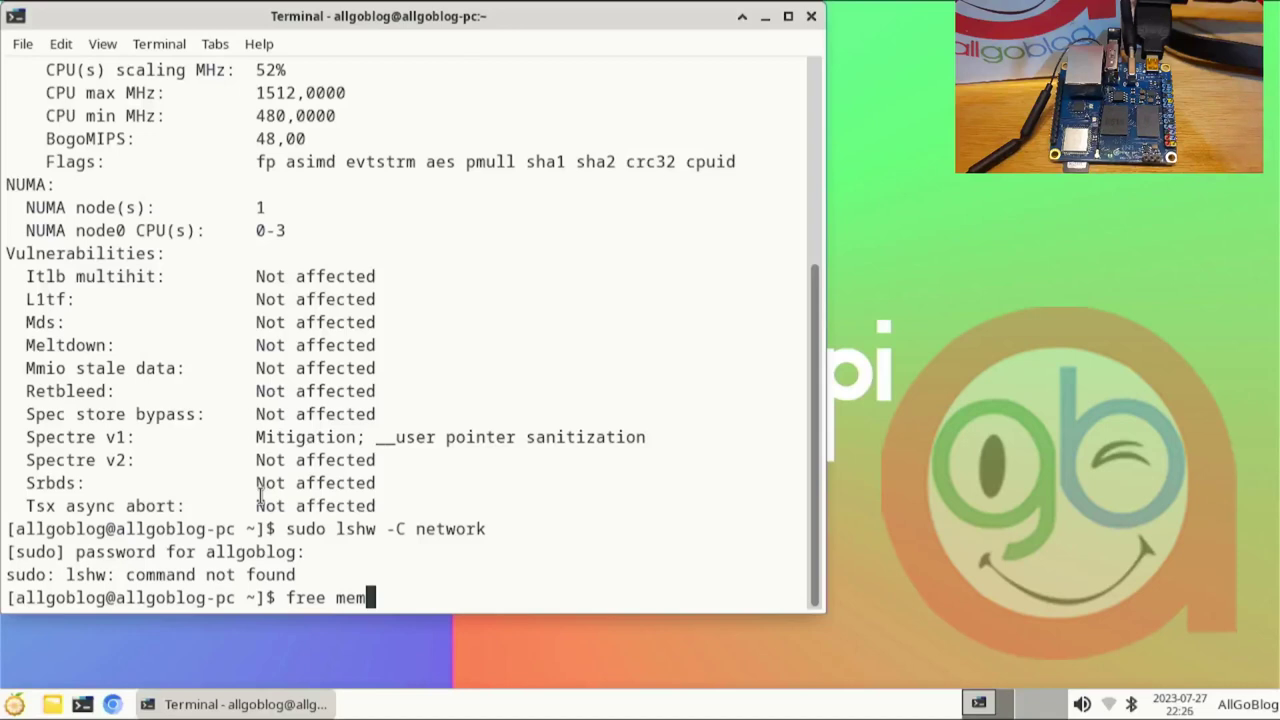
key(BackSpace)
key(BackSpace)
key(BackSpace)
key(BackSpace)
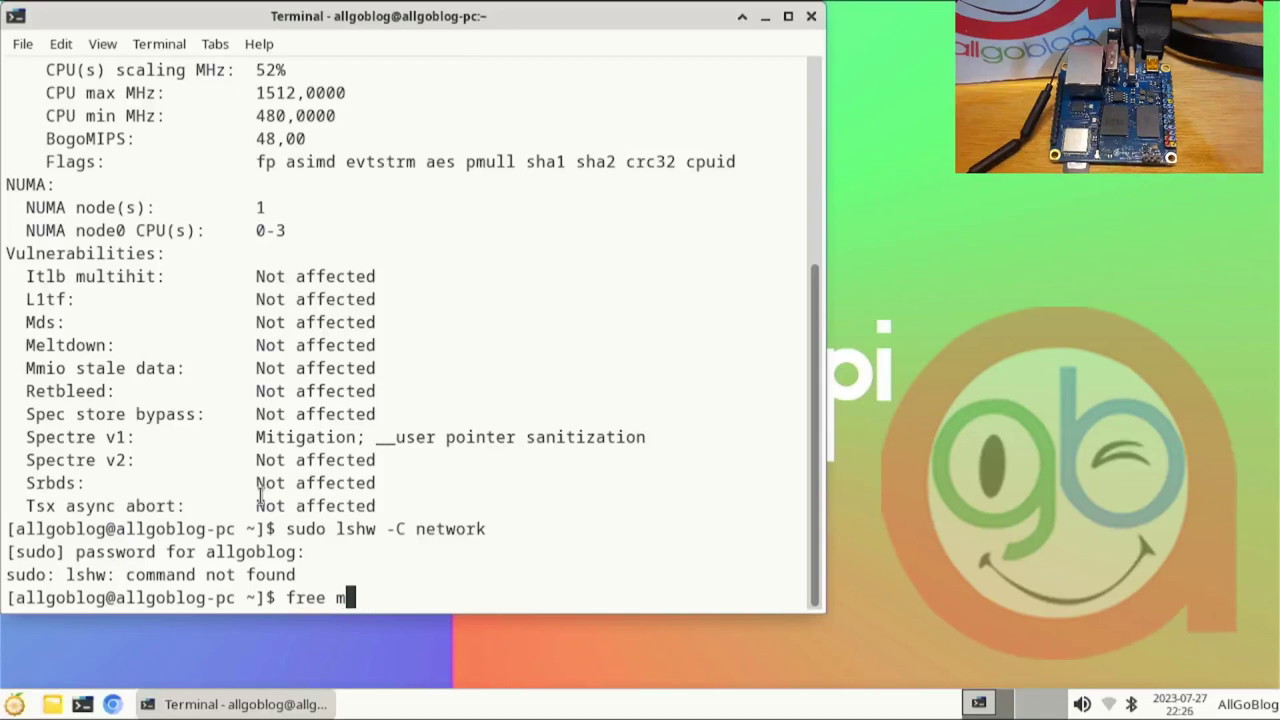
text(-m)
key(Return)
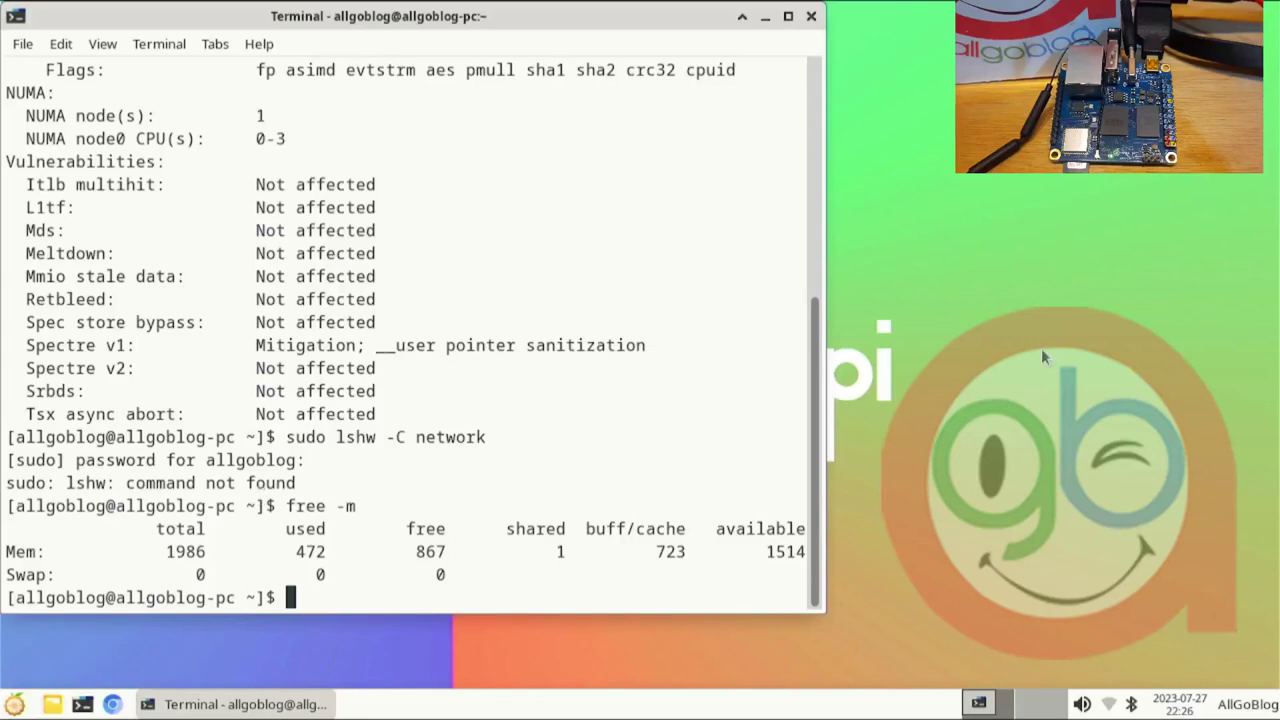
click(812, 17)
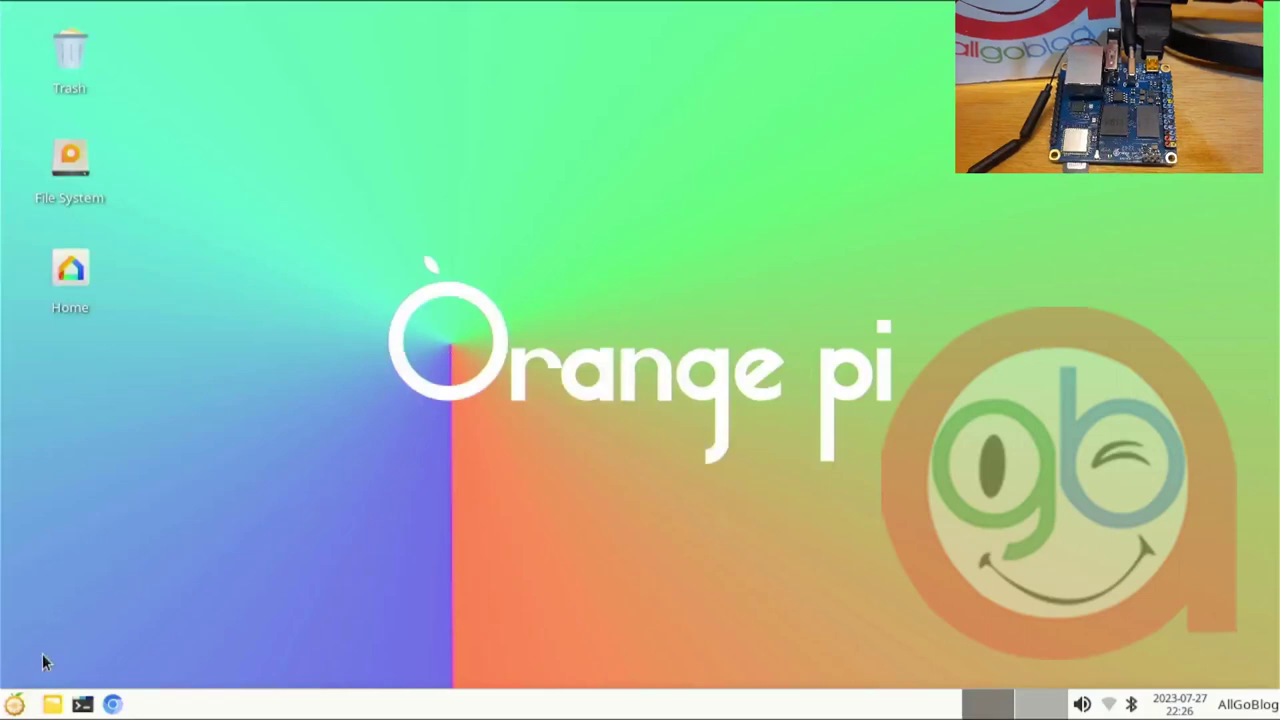
Step: Open the desktop settings and look through the available wallpapers down to the end of the list
click(15, 704)
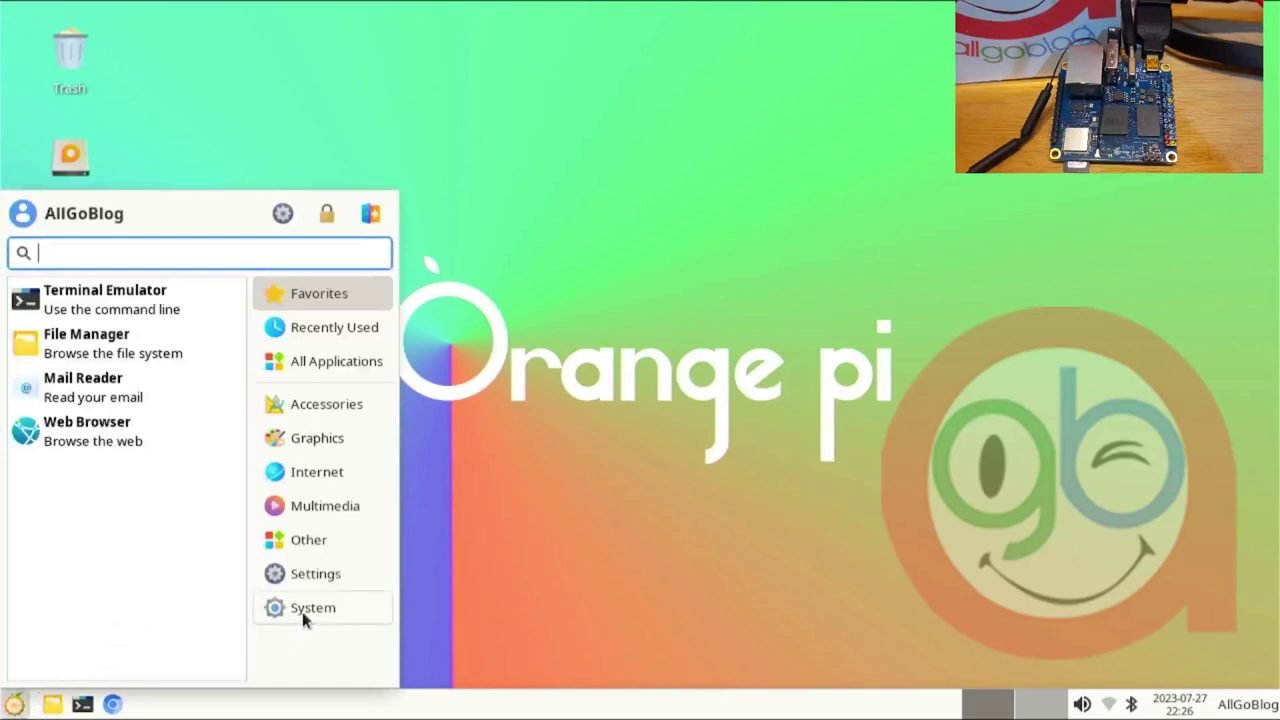
click(601, 507)
right_click(601, 507)
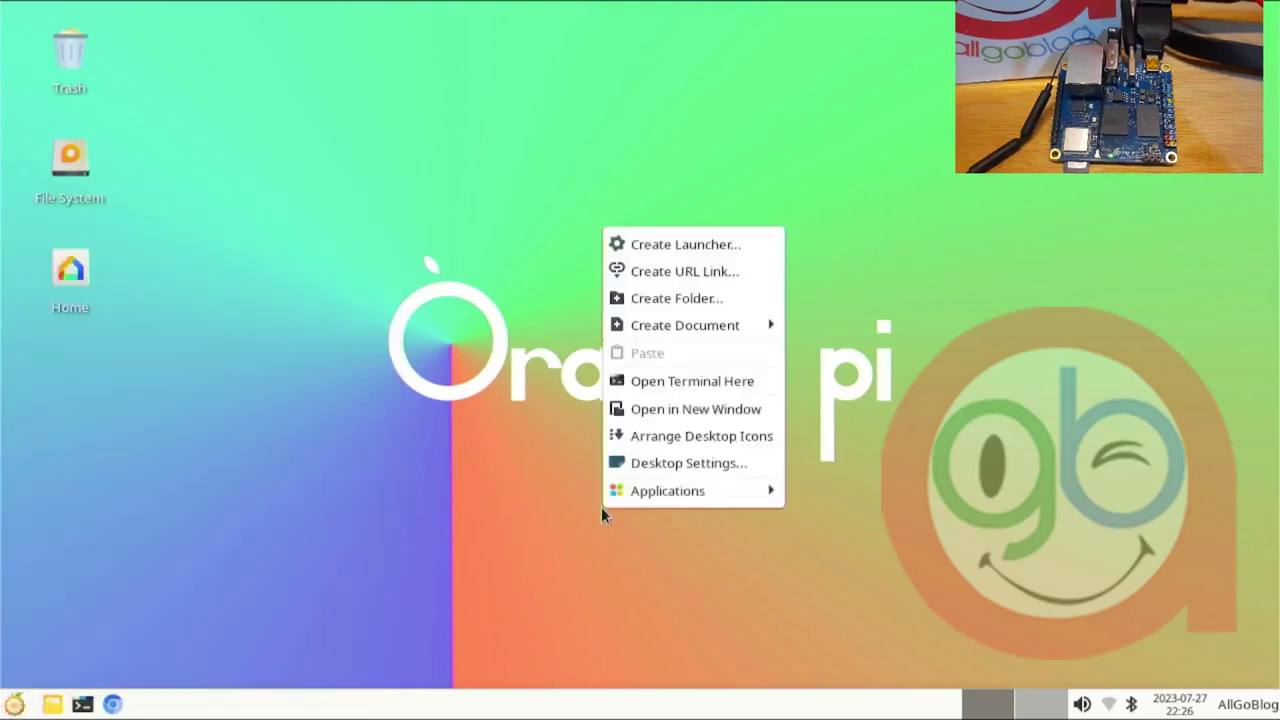
mouse_move(637, 495)
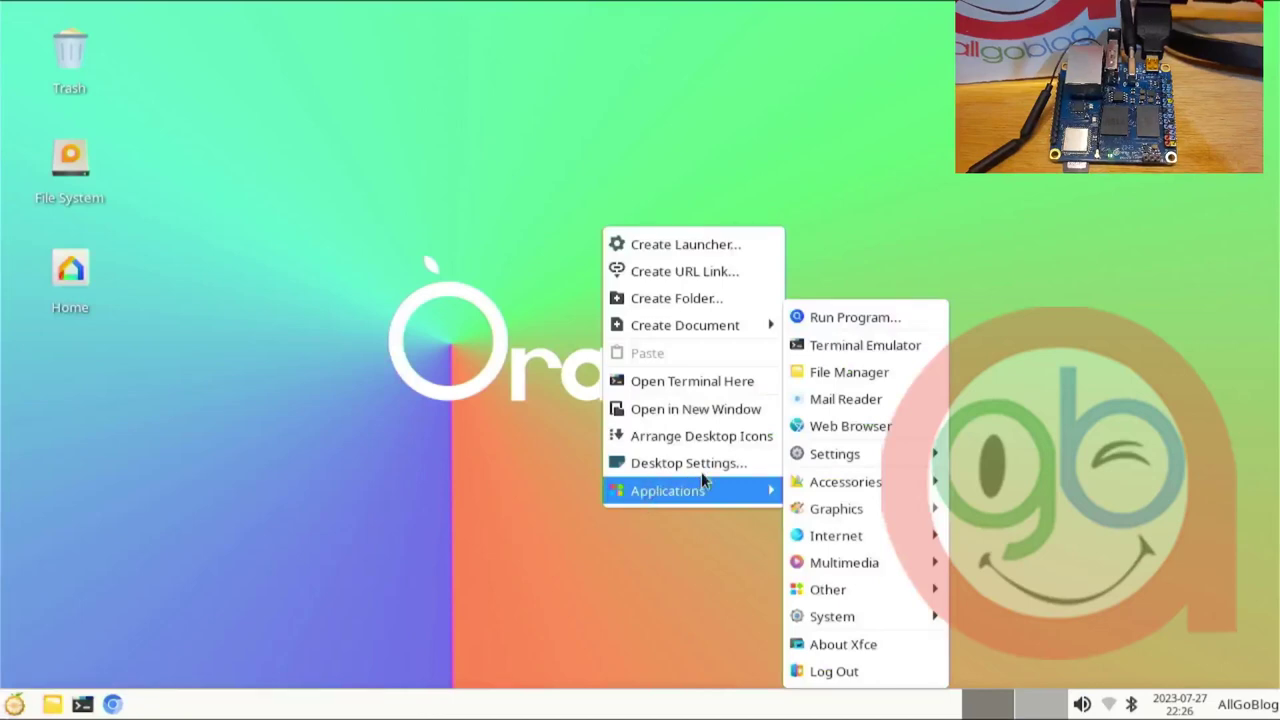
click(663, 461)
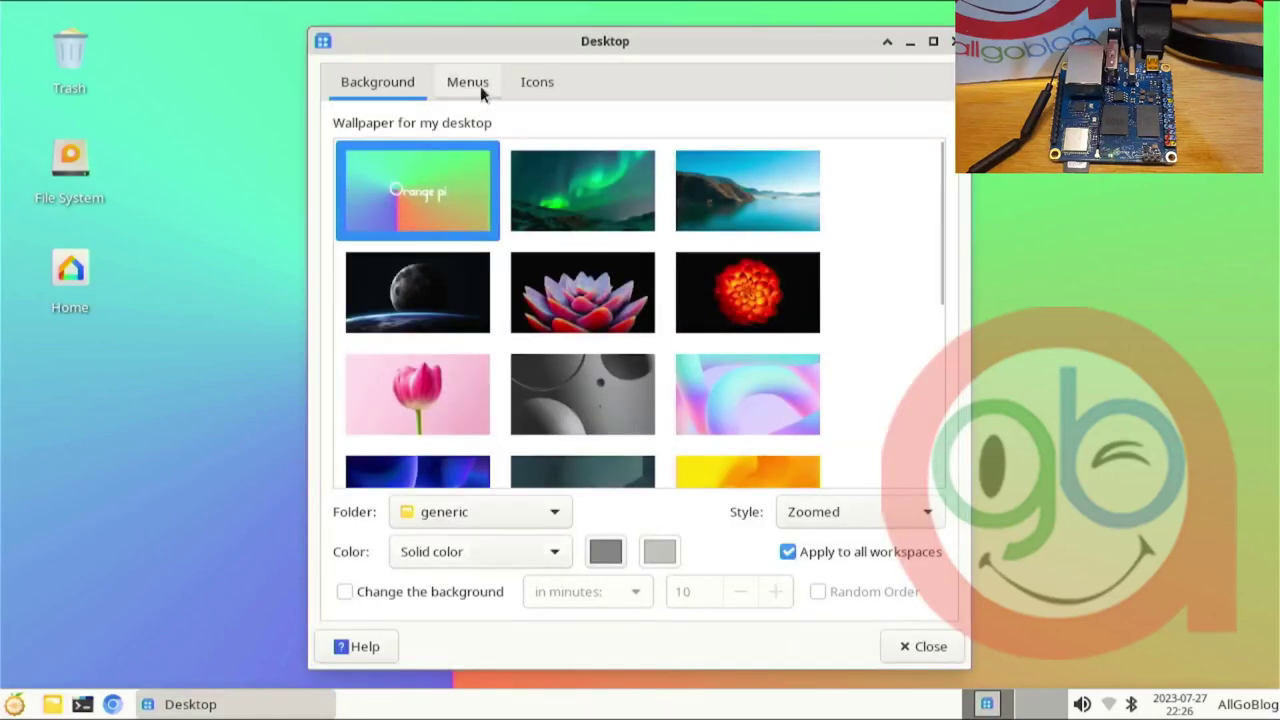
scroll(541, 356, down, 3)
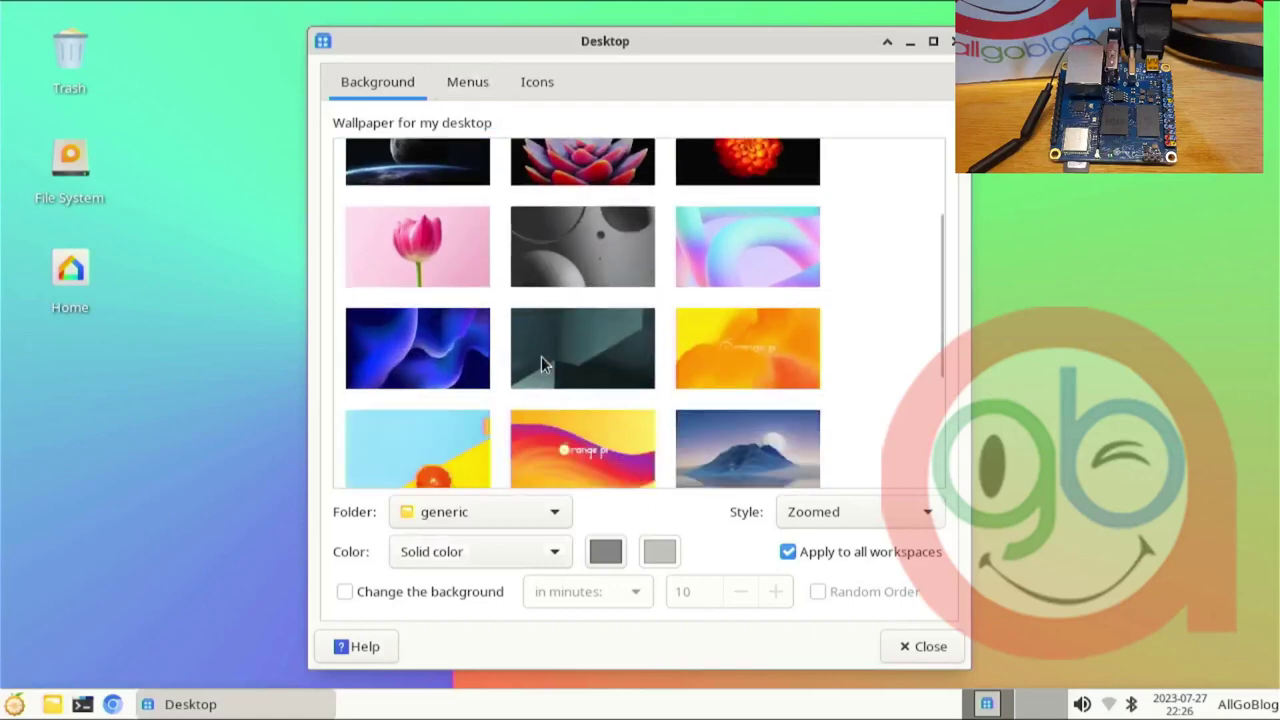
scroll(540, 360, down, 4)
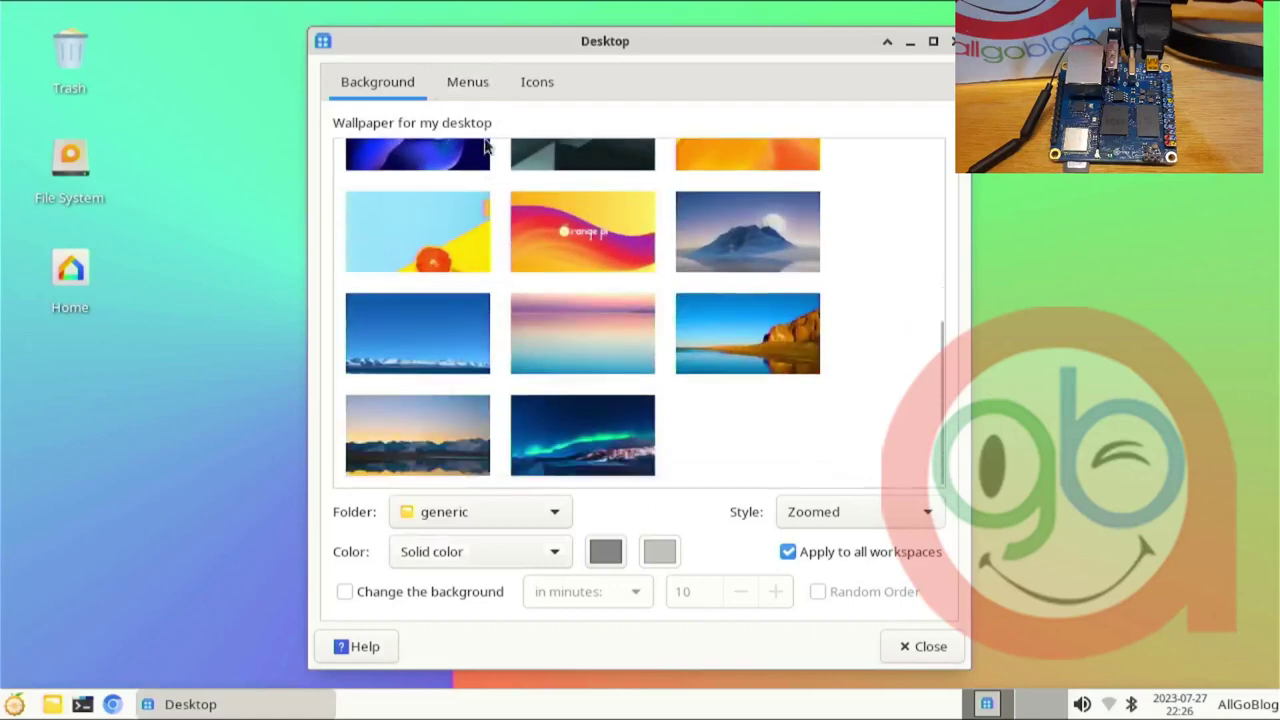
Step: Review the desktop's menu and icon settings, and close the Desktop settings window
click(467, 88)
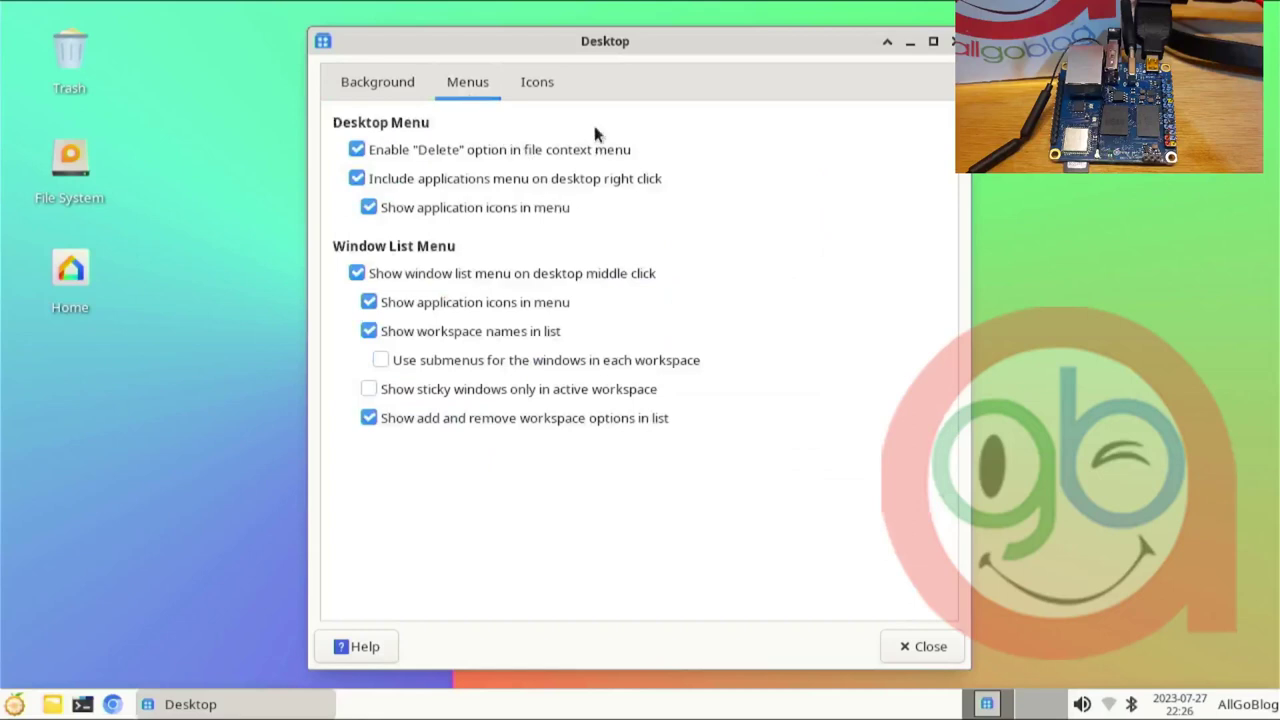
click(555, 81)
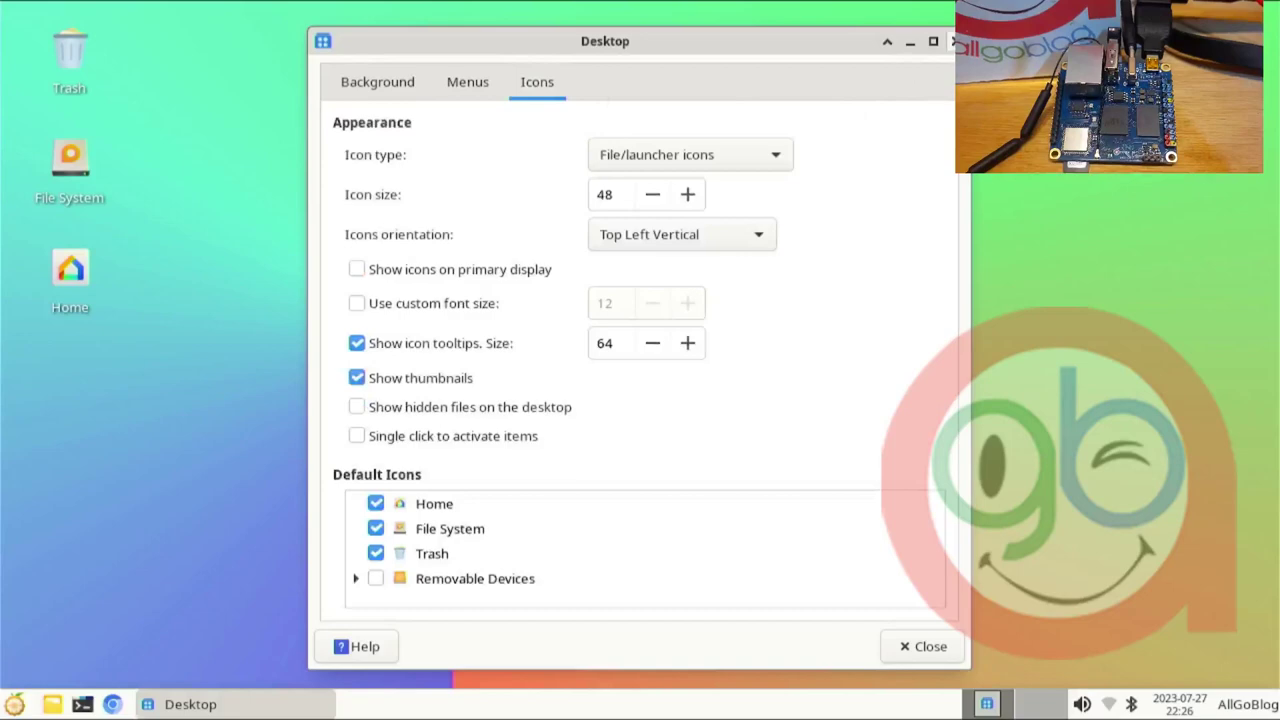
click(954, 41)
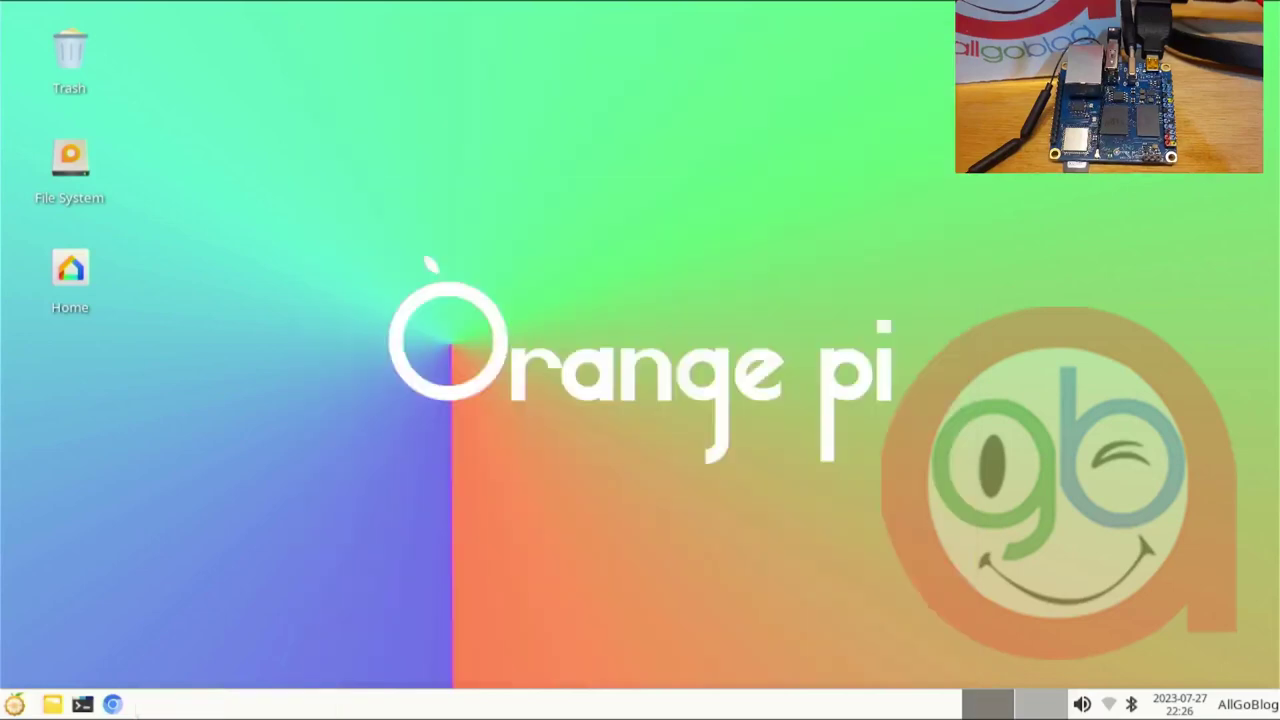
Step: Shut down the Orange Pi, keeping the session saved for future logins
click(15, 704)
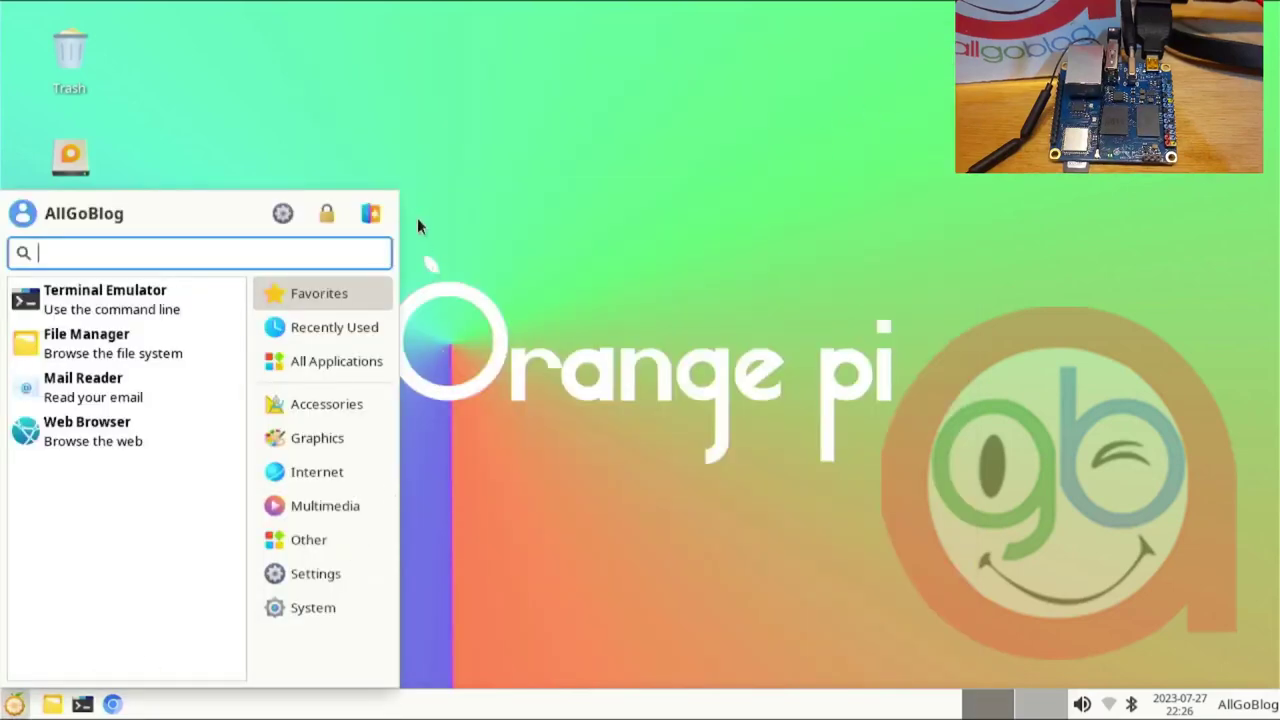
click(370, 213)
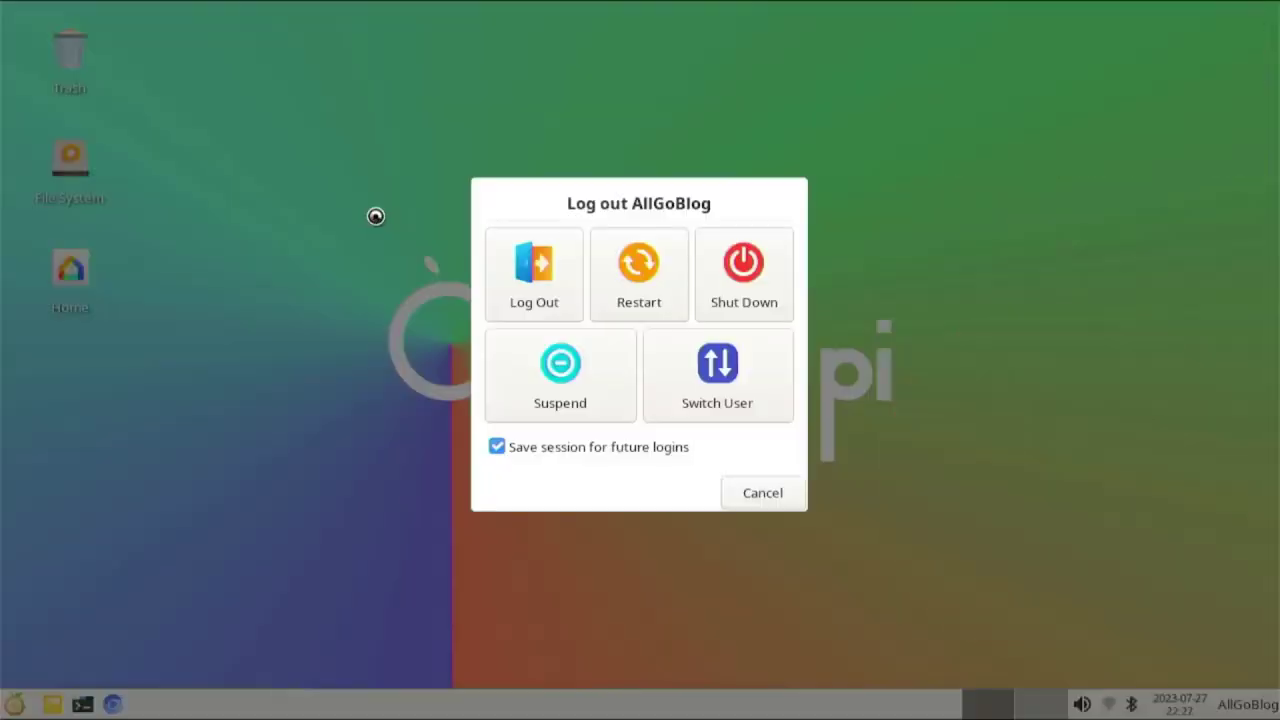
click(749, 274)
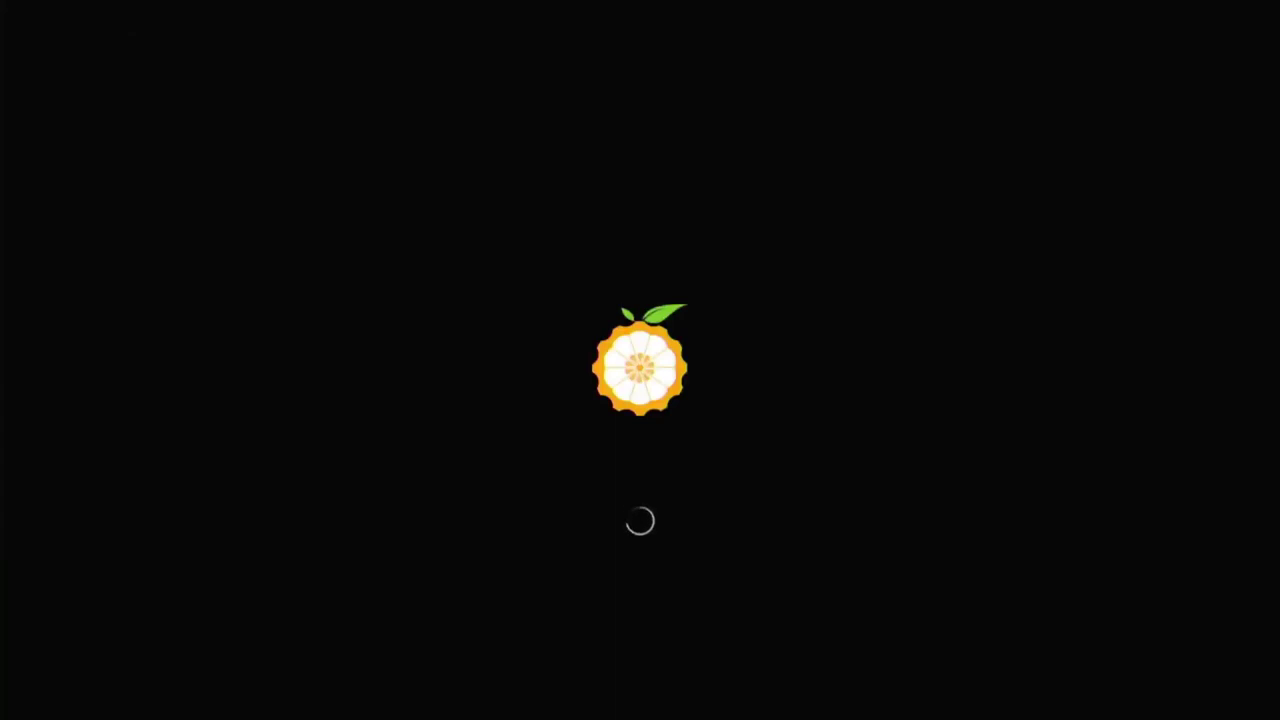